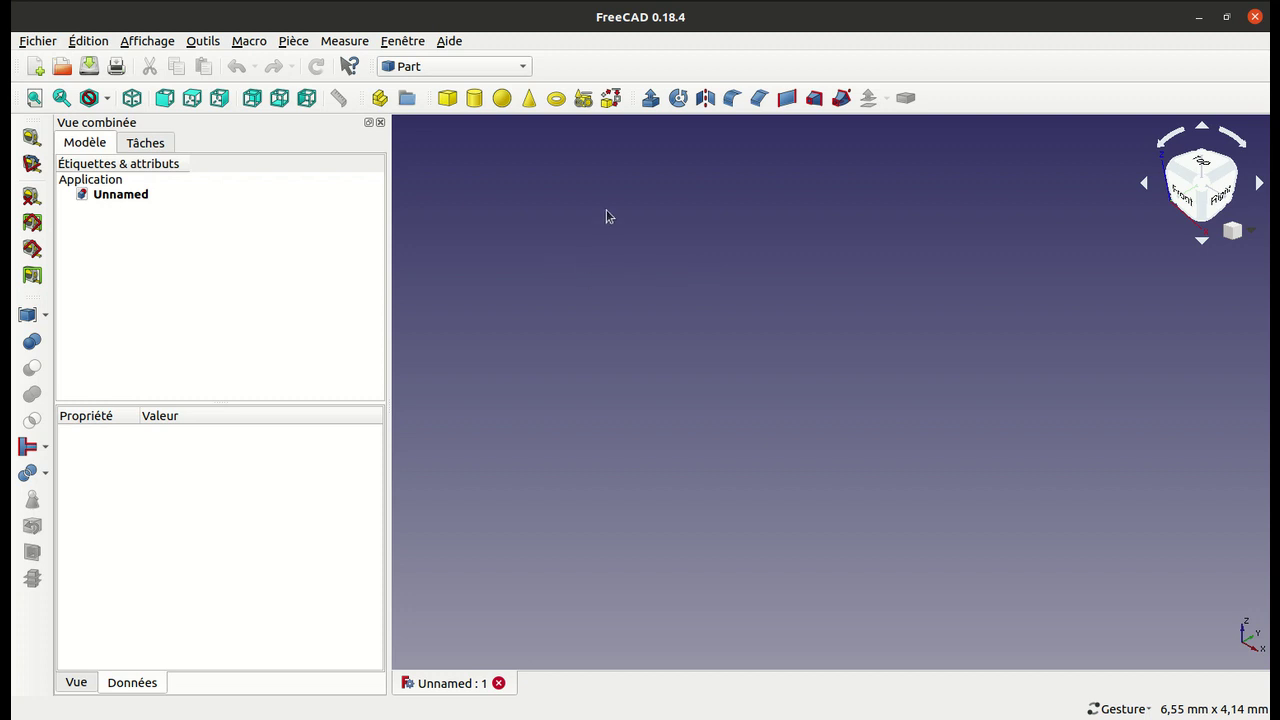
Step: Open the Part Shape builder panel, then close it again with Fermer
{"action": "left_click", "coordinate": [611, 98]}
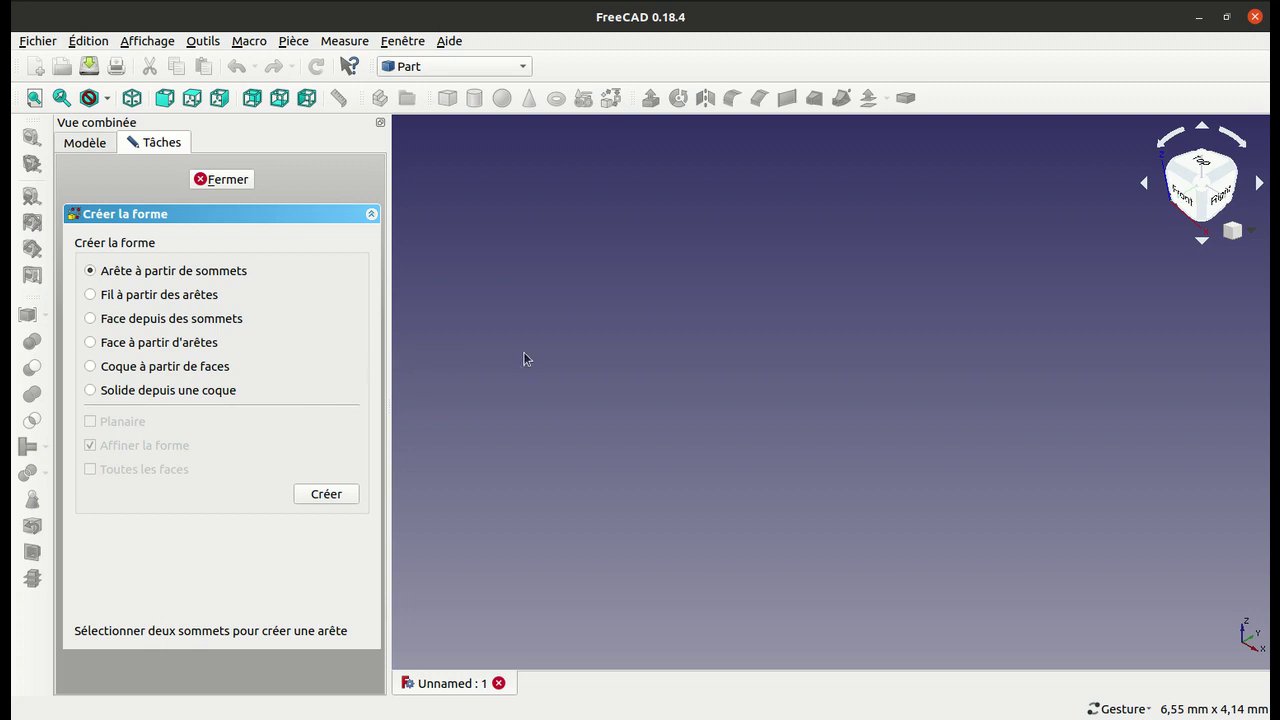
{"action": "left_click", "coordinate": [1130, 8]}
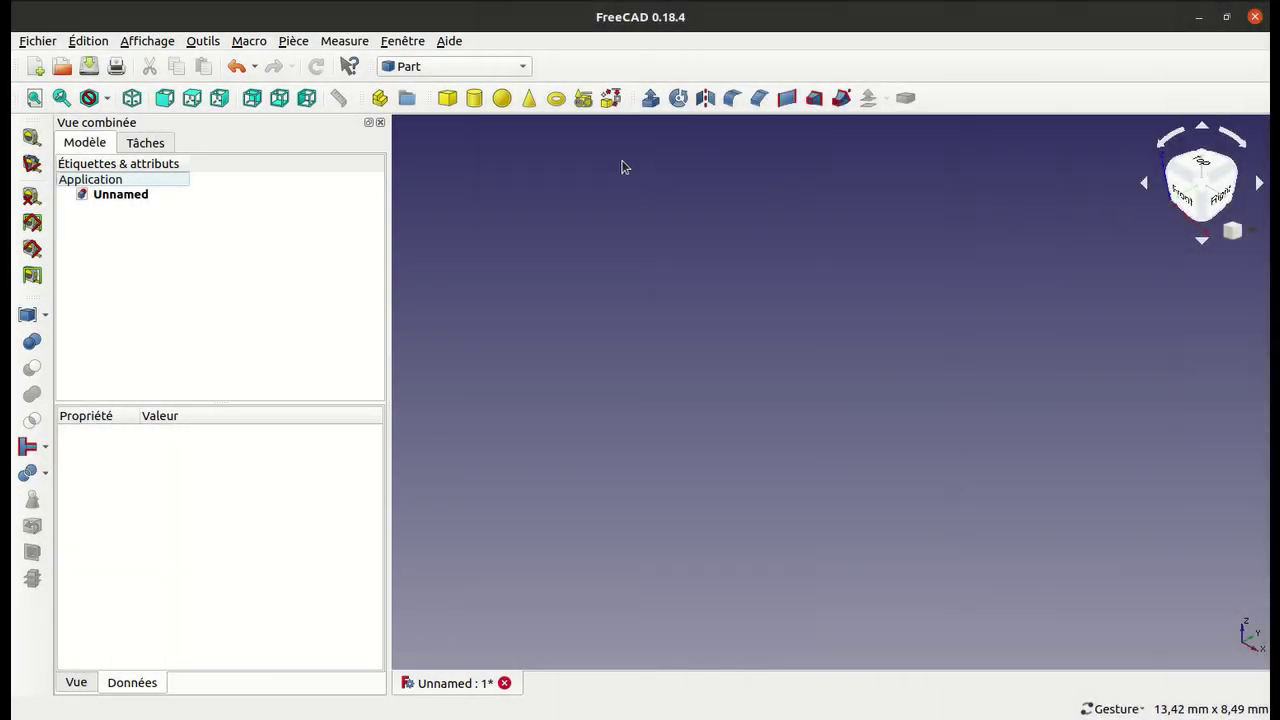
{"action": "left_click", "coordinate": [609, 106]}
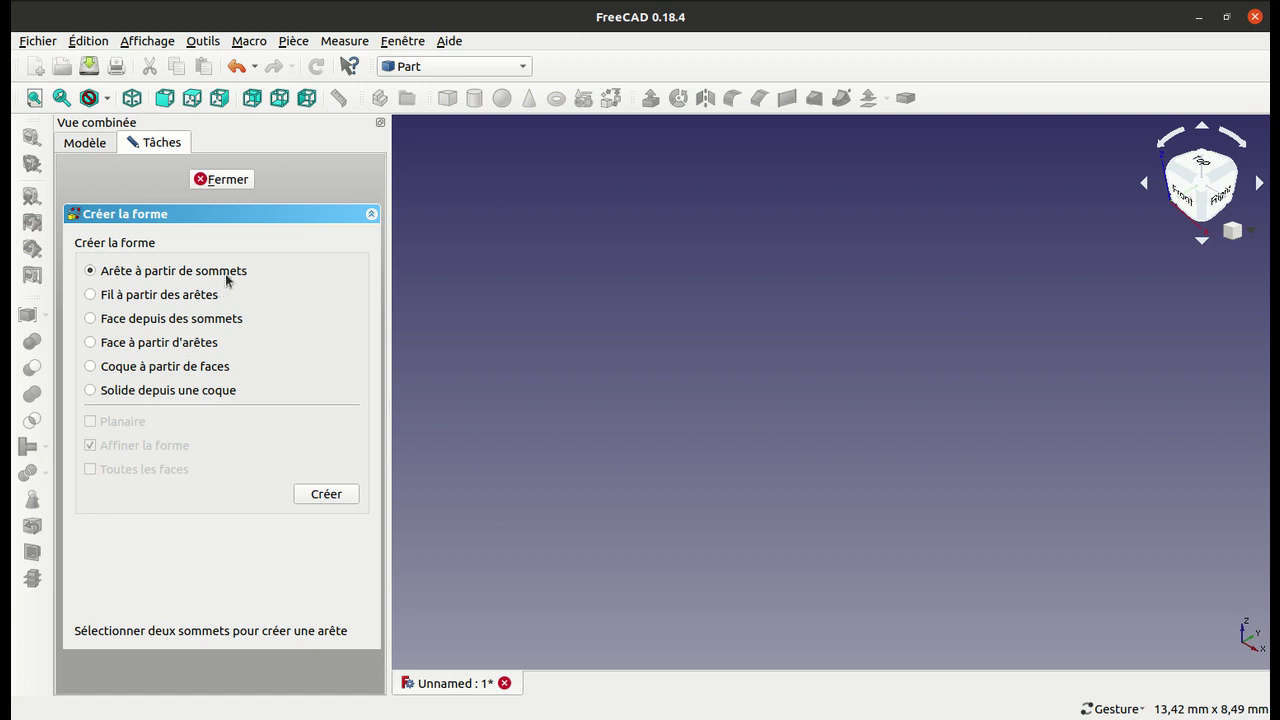
{"action": "left_click", "coordinate": [238, 189]}
Step: Create a six-sided 2 mm regular polygon from the Primitives panel
{"action": "left_click", "coordinate": [585, 101]}
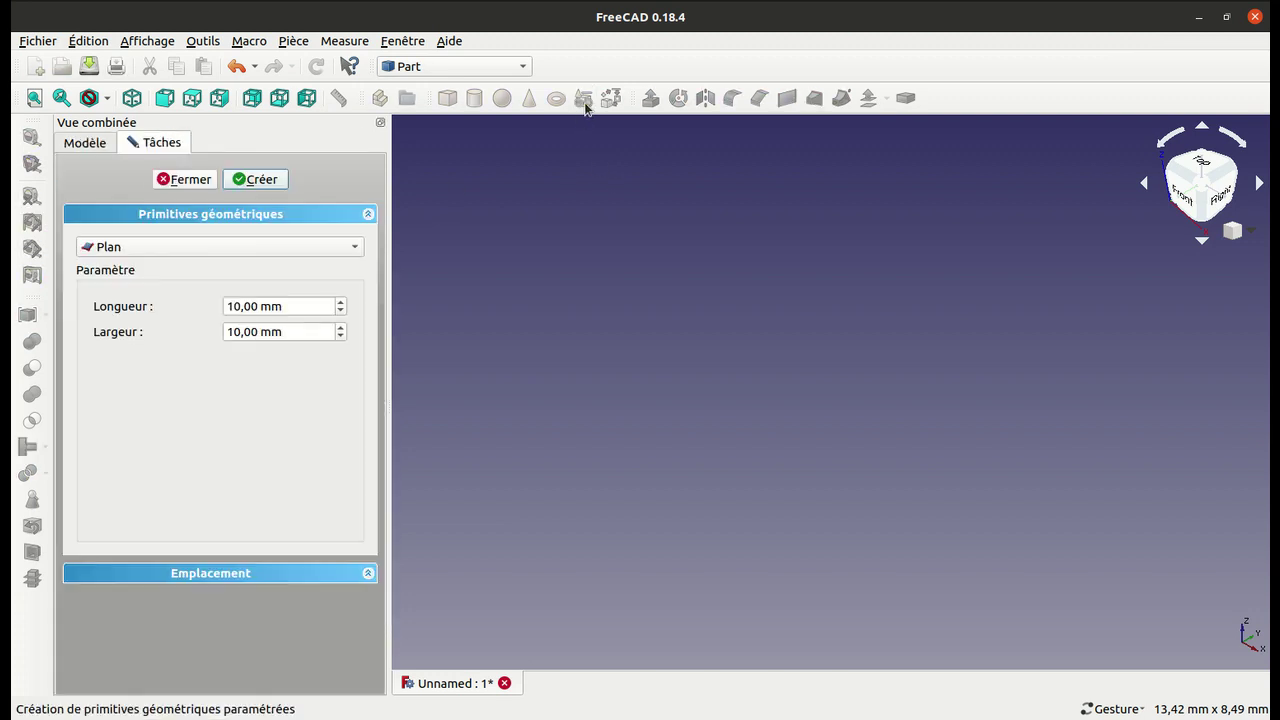
{"action": "left_click", "coordinate": [342, 247]}
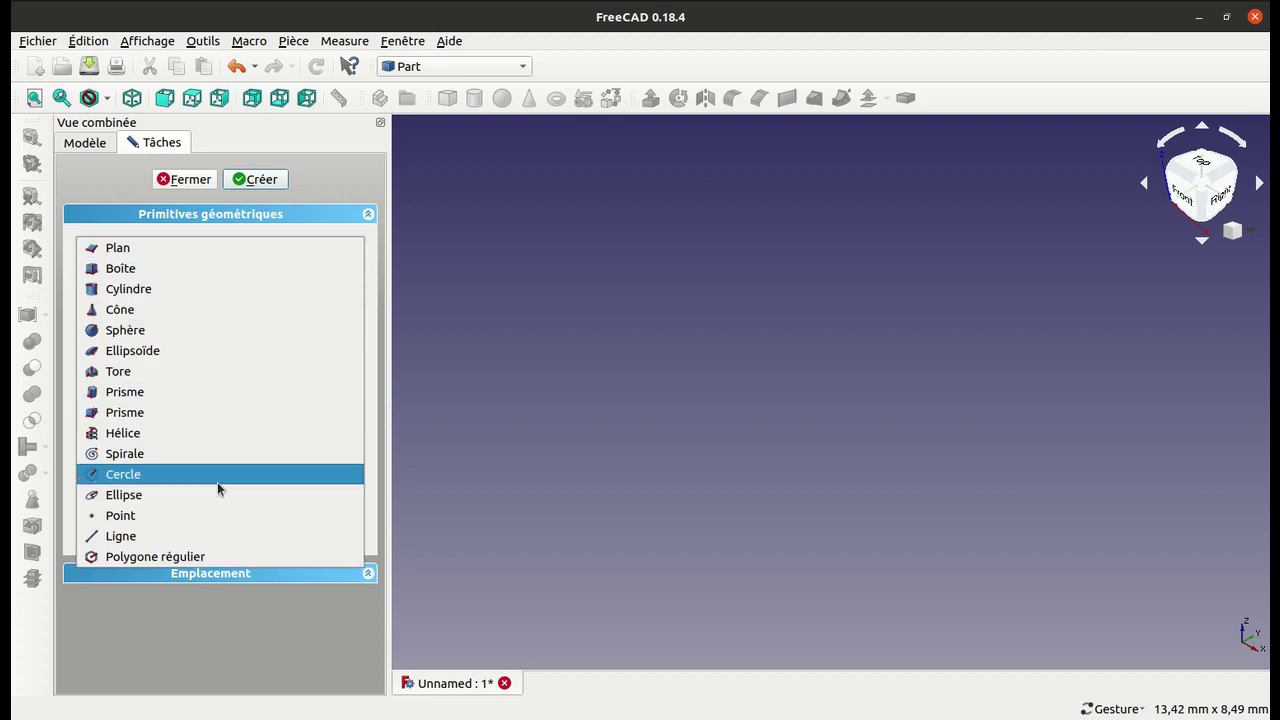
{"action": "left_click", "coordinate": [203, 555]}
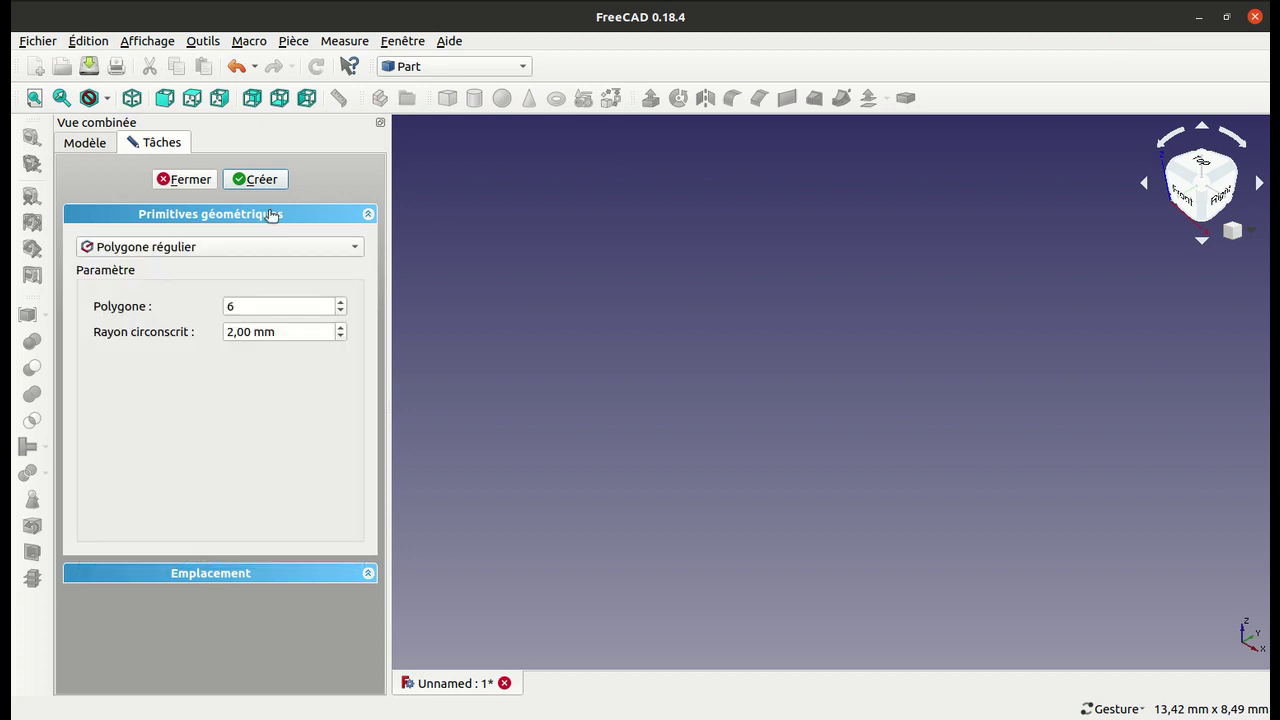
{"action": "left_click", "coordinate": [266, 178]}
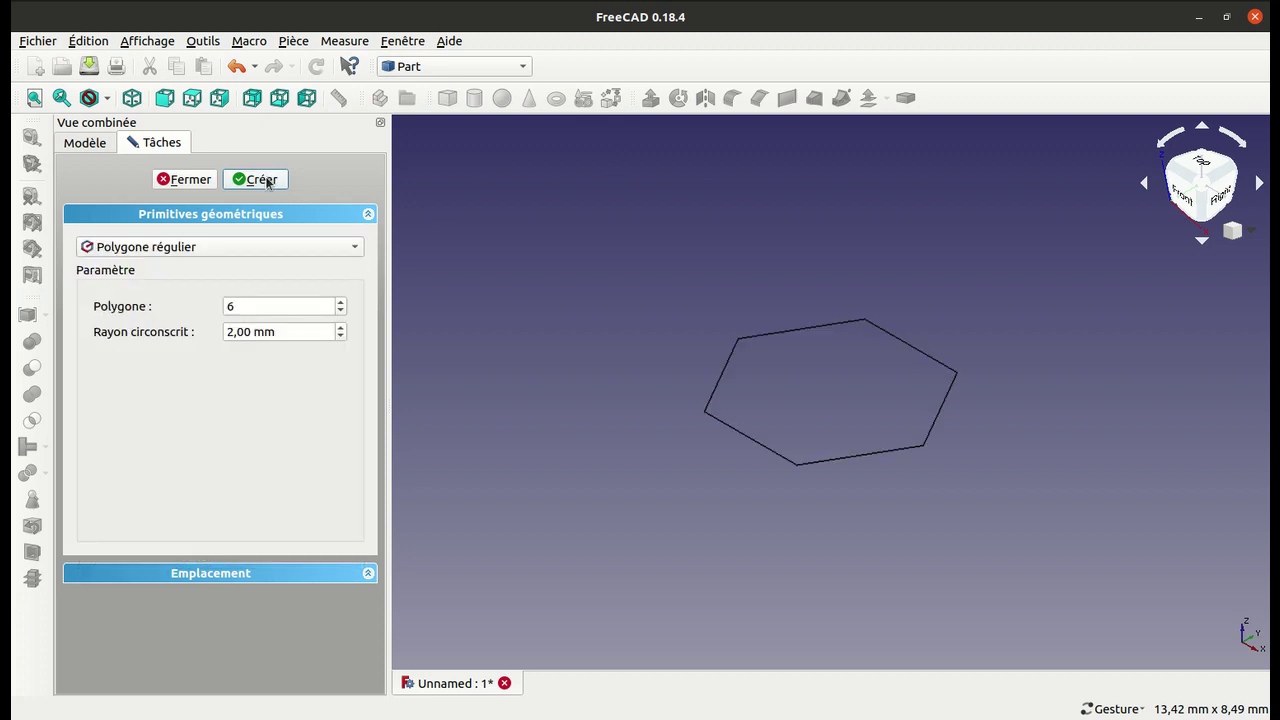
Step: Add a circle of radius 3 mm and a point at 0,0,0, then close Primitives
{"action": "left_click", "coordinate": [255, 244]}
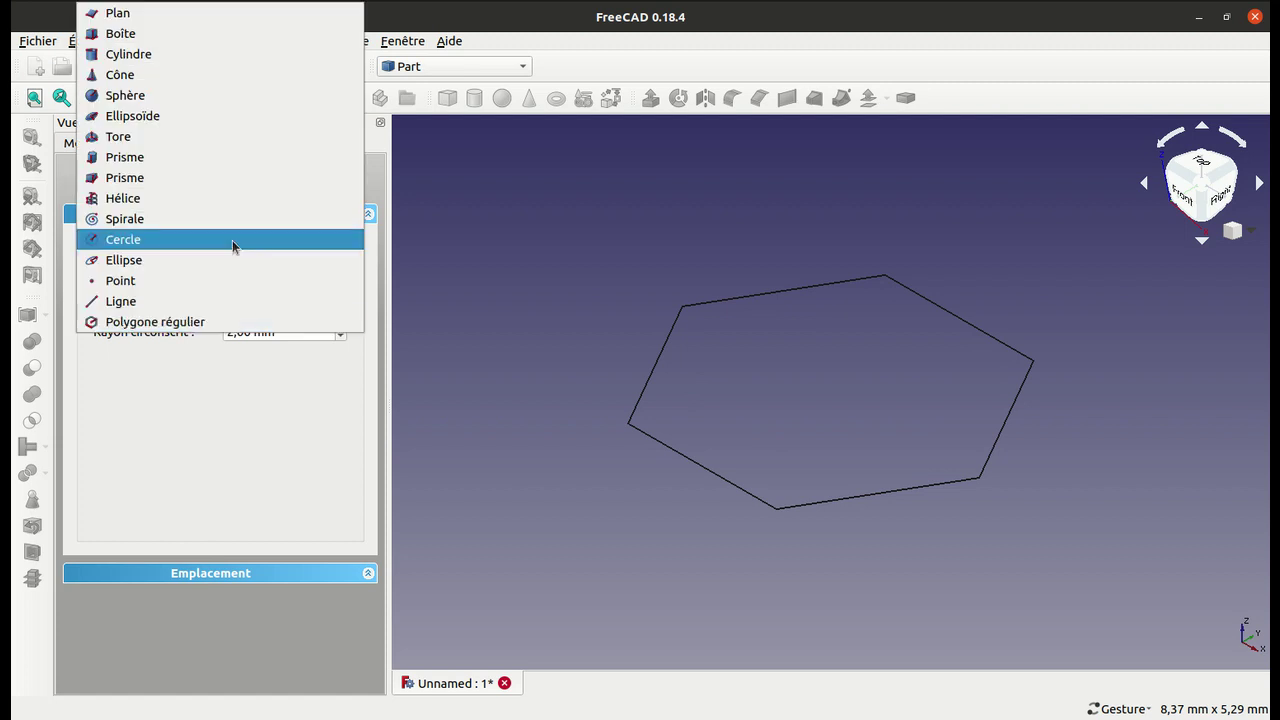
{"action": "left_click", "coordinate": [232, 240]}
{"action": "double_click", "coordinate": [260, 307]}
{"action": "type", "text": "3"}
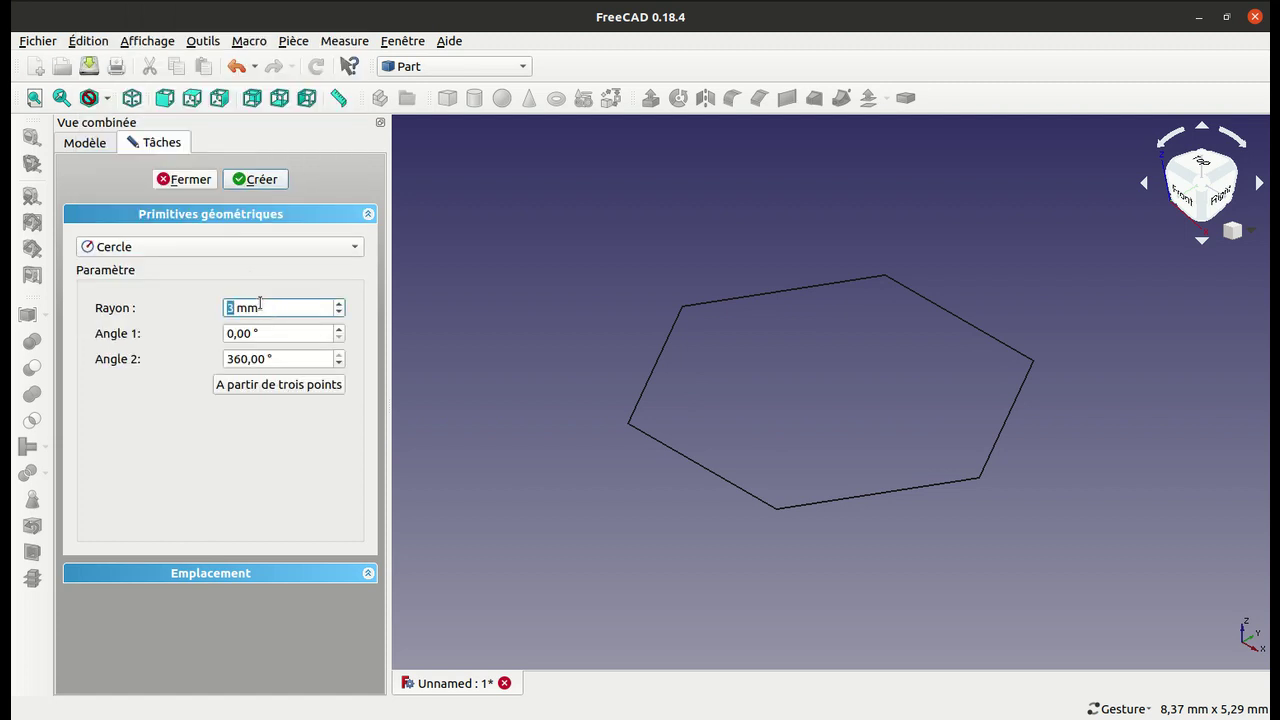
{"action": "key", "text": "Return"}
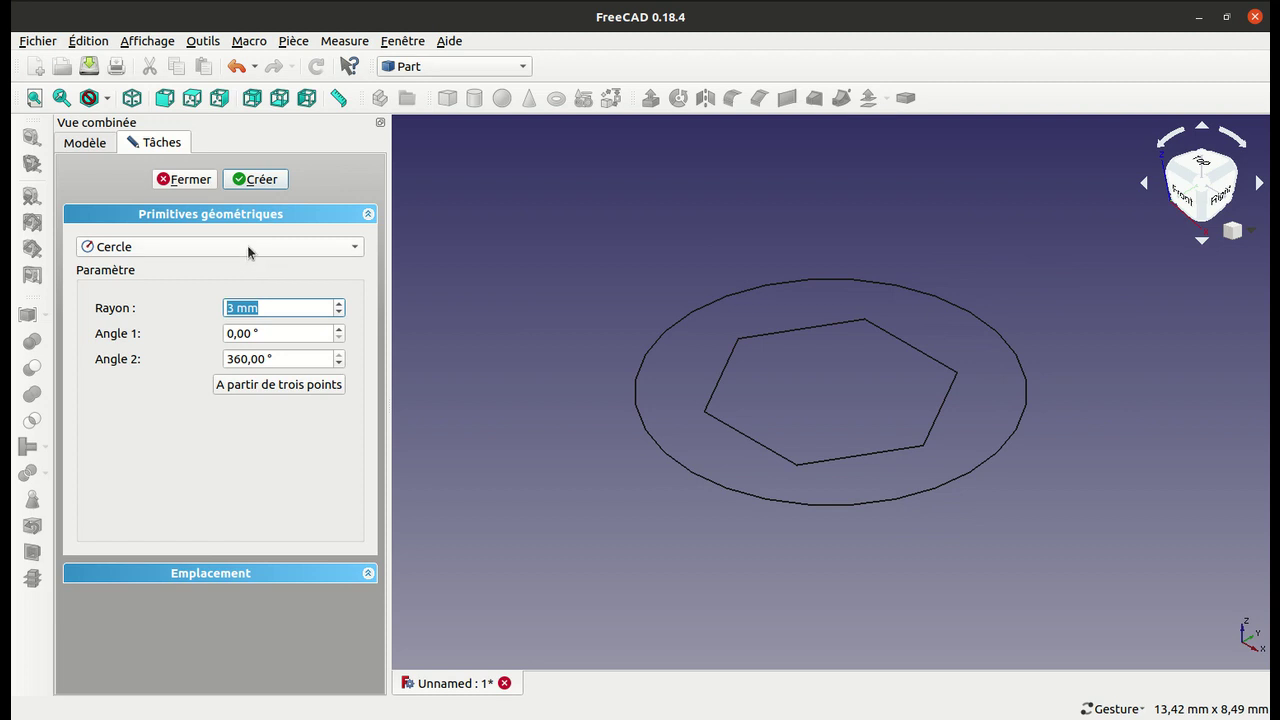
{"action": "left_click", "coordinate": [247, 246]}
{"action": "left_click", "coordinate": [222, 287]}
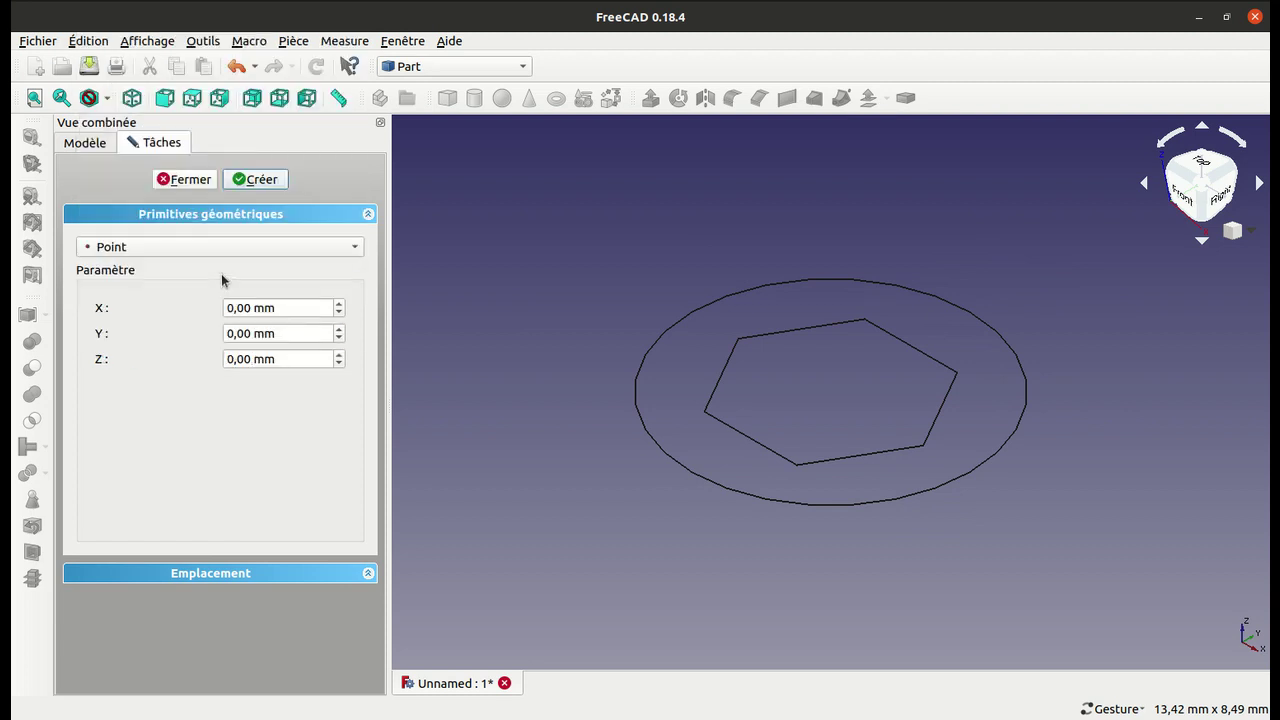
{"action": "left_click", "coordinate": [168, 180]}
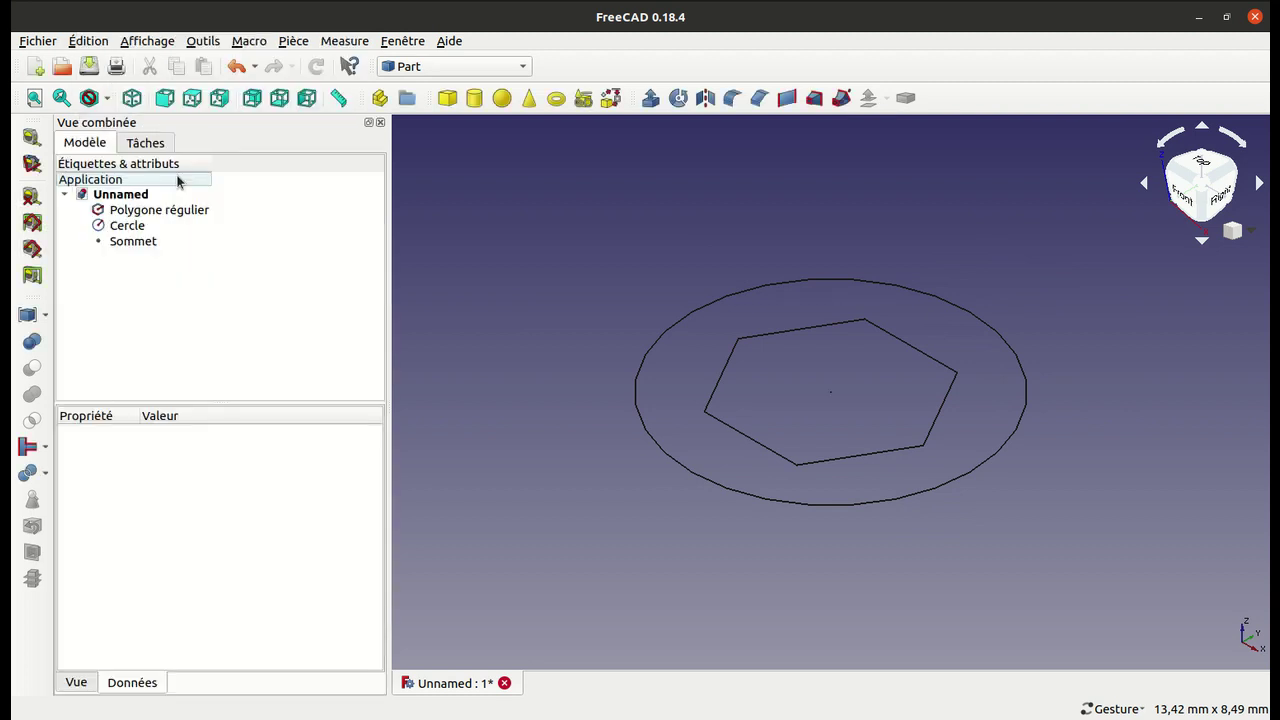
Step: Inspect the Sommet point and the Cercle, clear the selection, and open Shape builder
{"action": "left_click", "coordinate": [147, 245]}
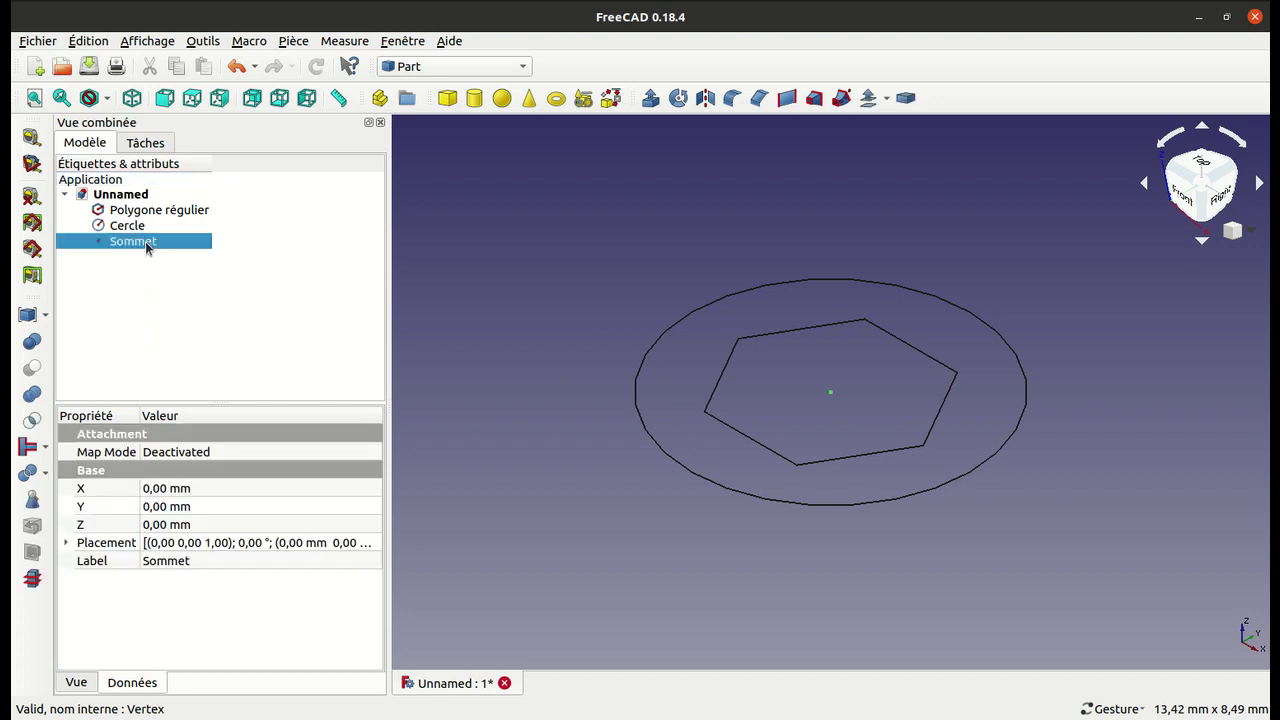
{"action": "left_click", "coordinate": [244, 270]}
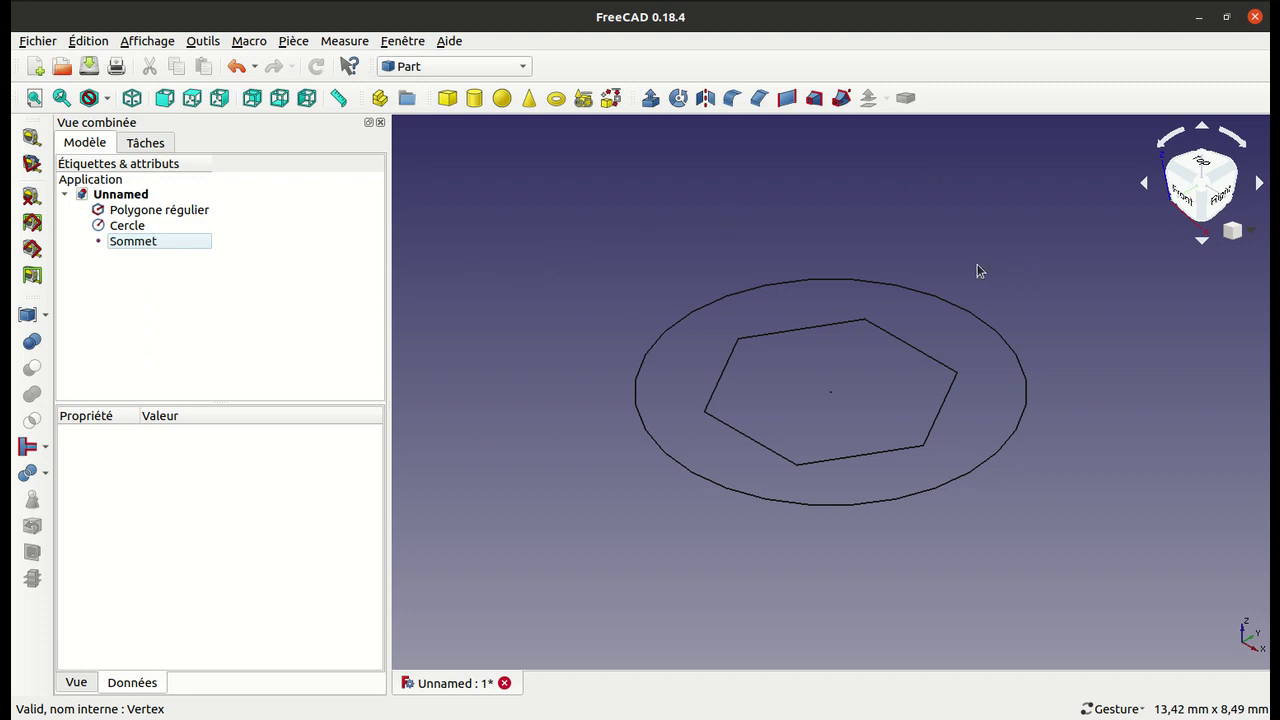
{"action": "left_click", "coordinate": [137, 225]}
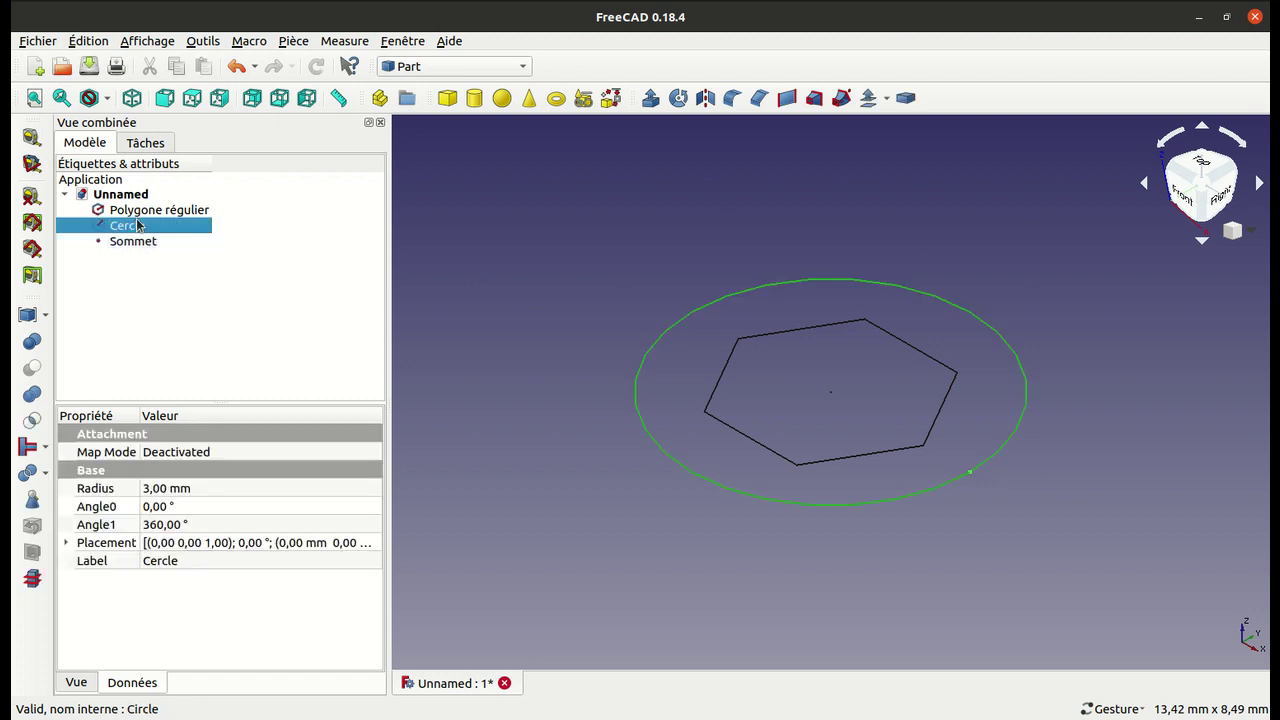
{"action": "left_click", "coordinate": [970, 476]}
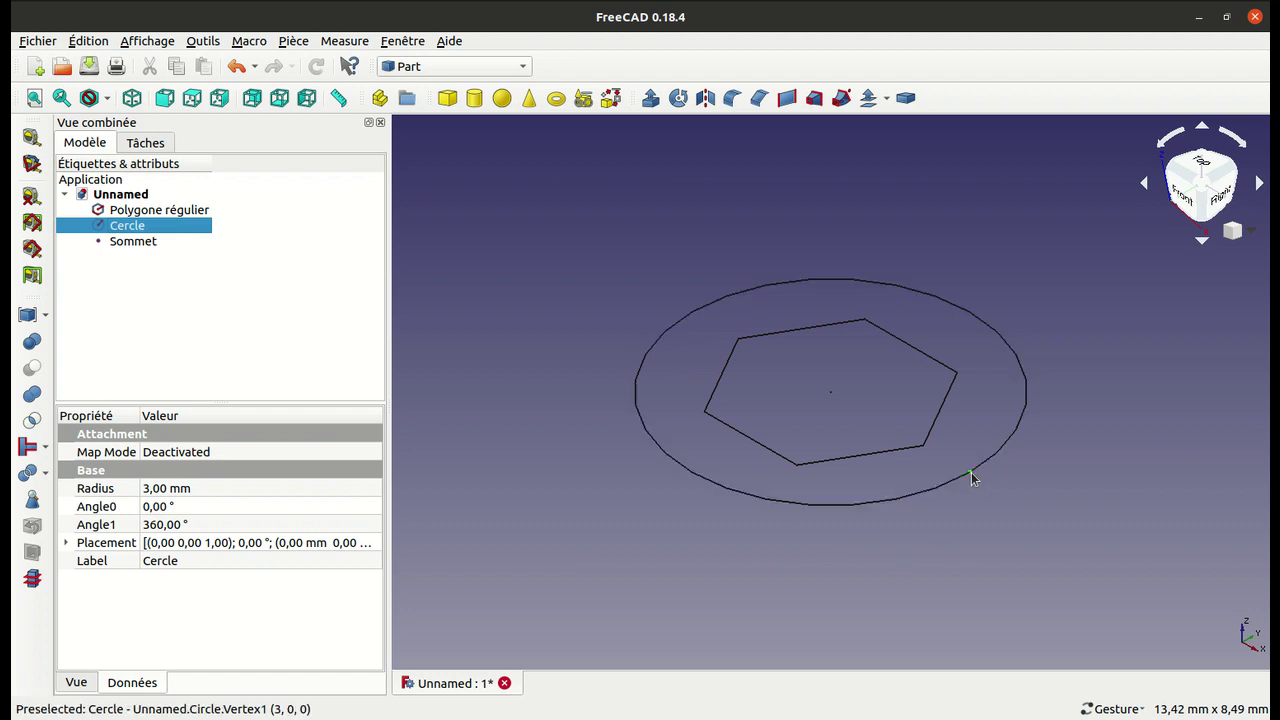
{"action": "left_click", "coordinate": [1051, 516]}
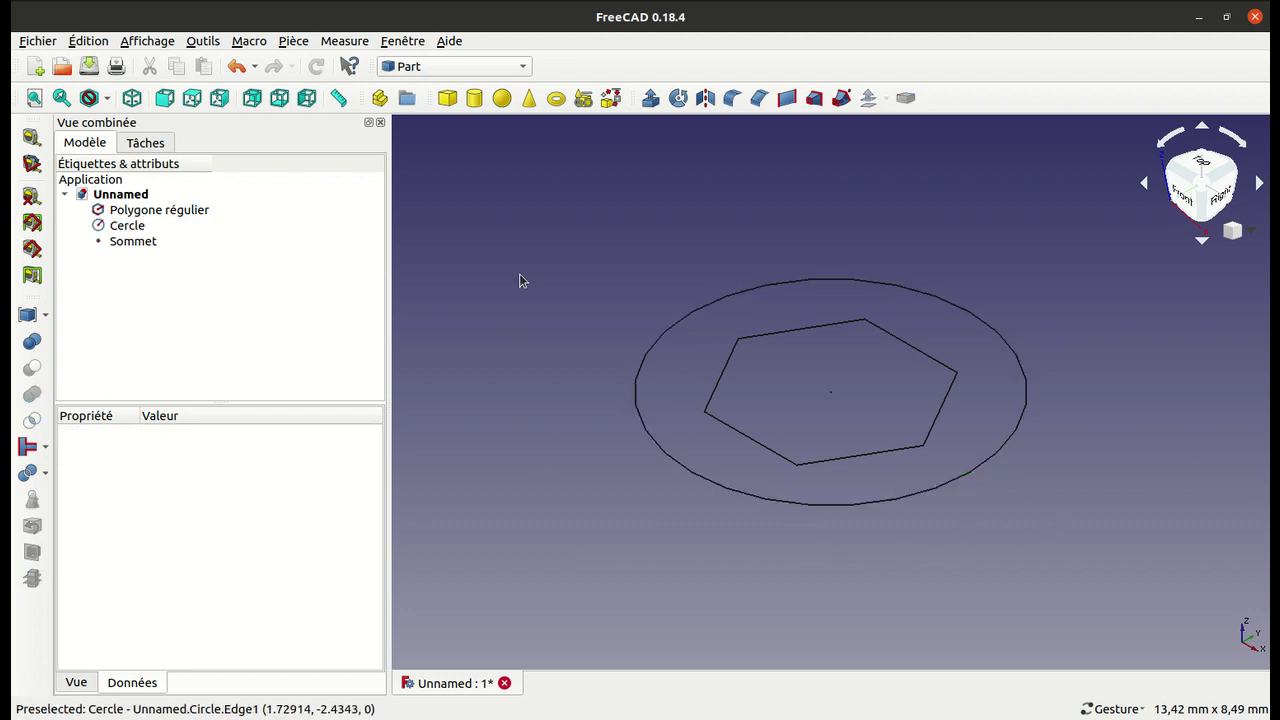
{"action": "left_click", "coordinate": [609, 99]}
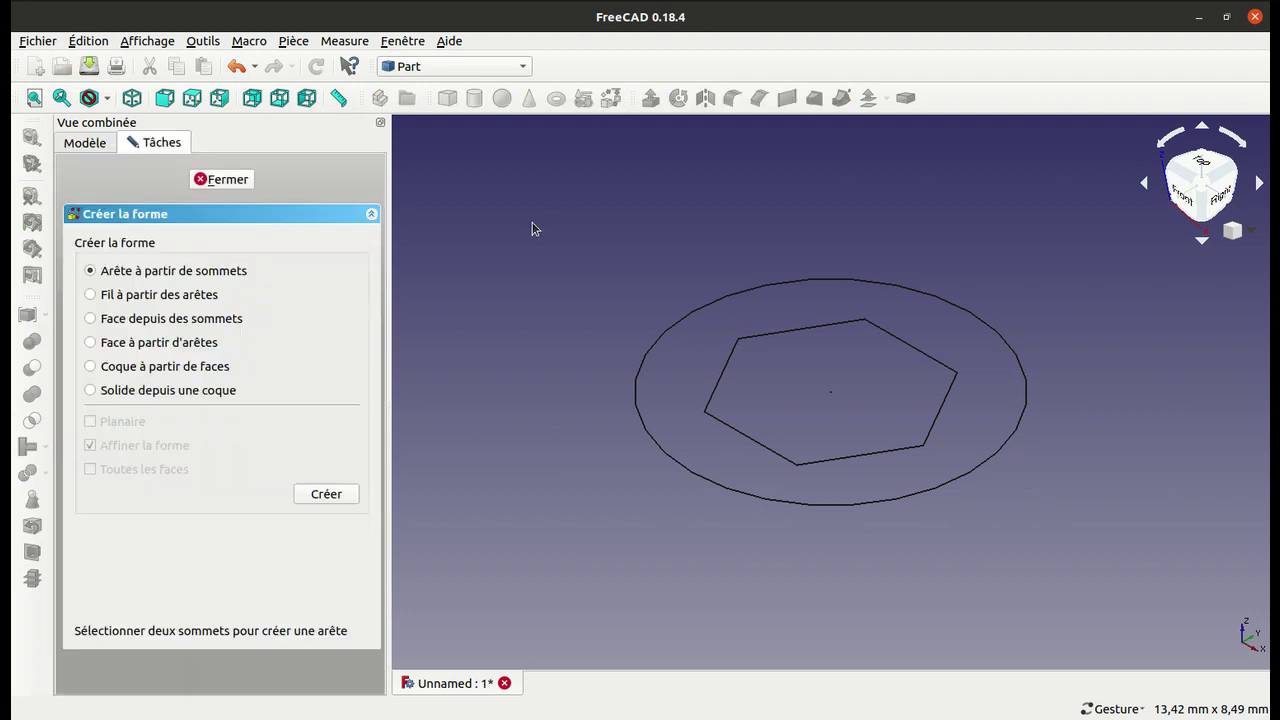
Step: Create three edges: circle vertex link, centre-to-circle, and across the hexagon; then select Edge002
{"action": "left_click", "coordinate": [970, 474]}
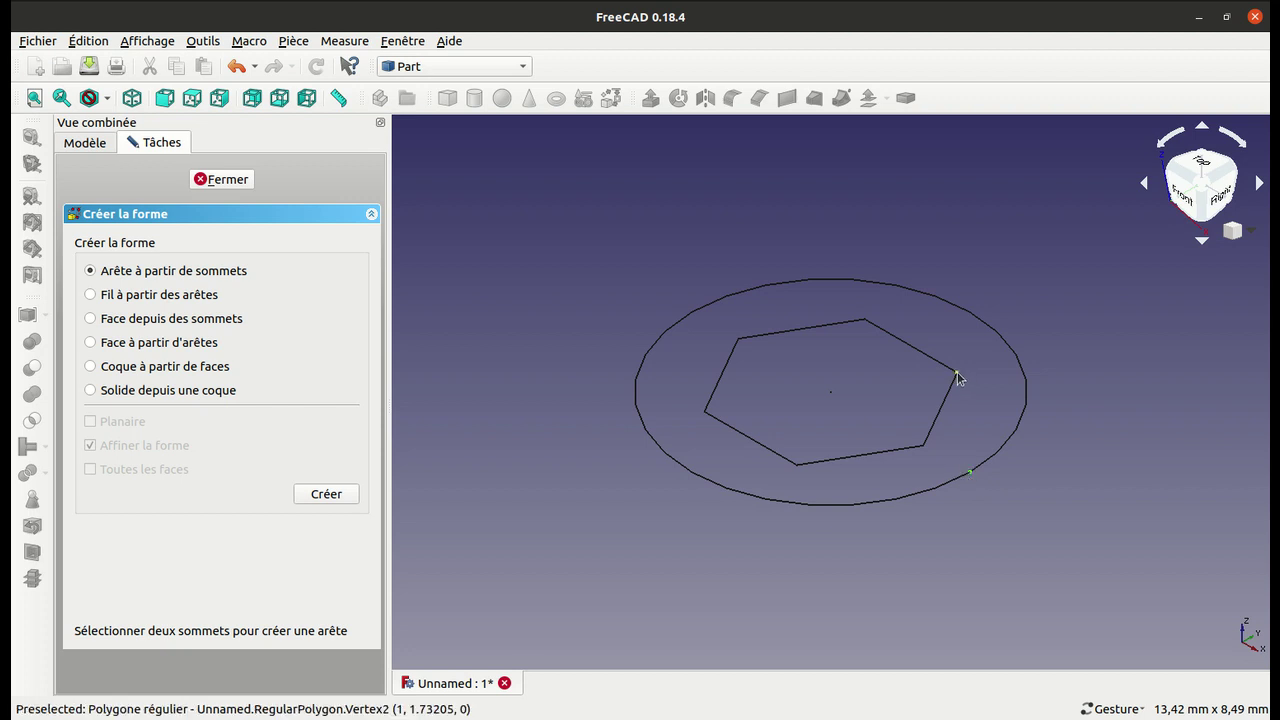
{"action": "left_click", "coordinate": [322, 497]}
{"action": "left_click", "coordinate": [971, 472]}
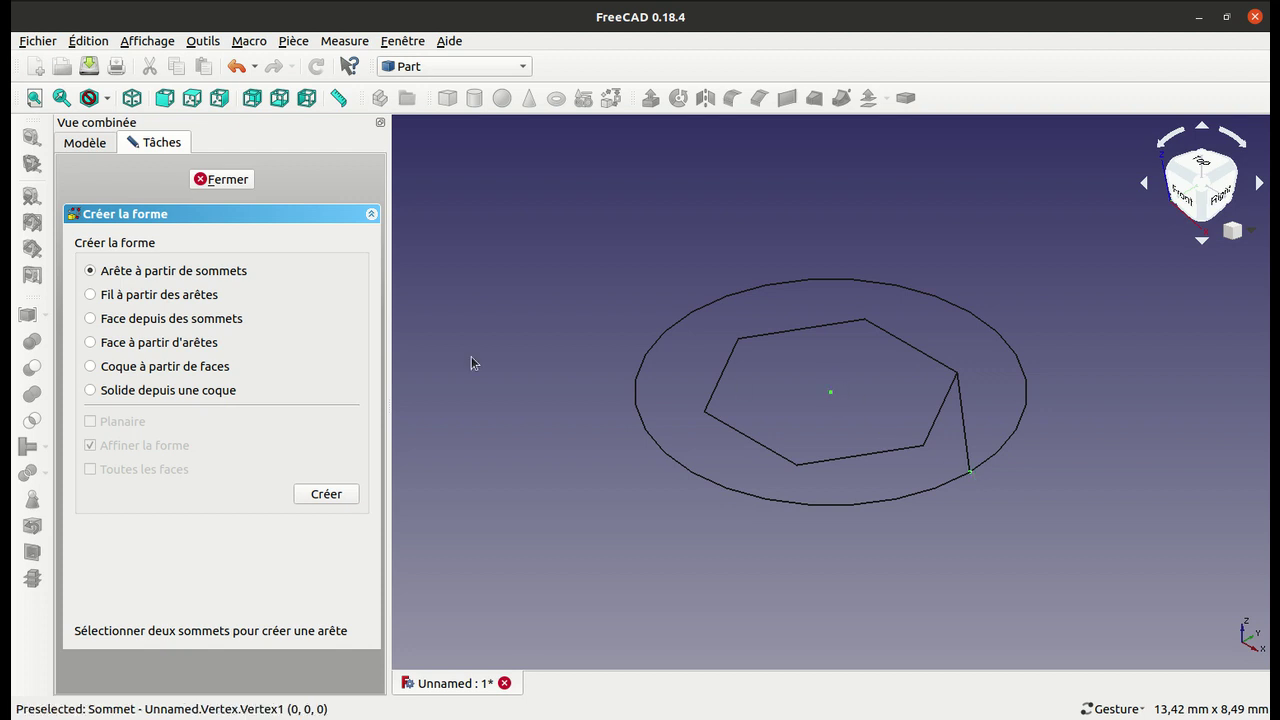
{"action": "left_click", "coordinate": [340, 493]}
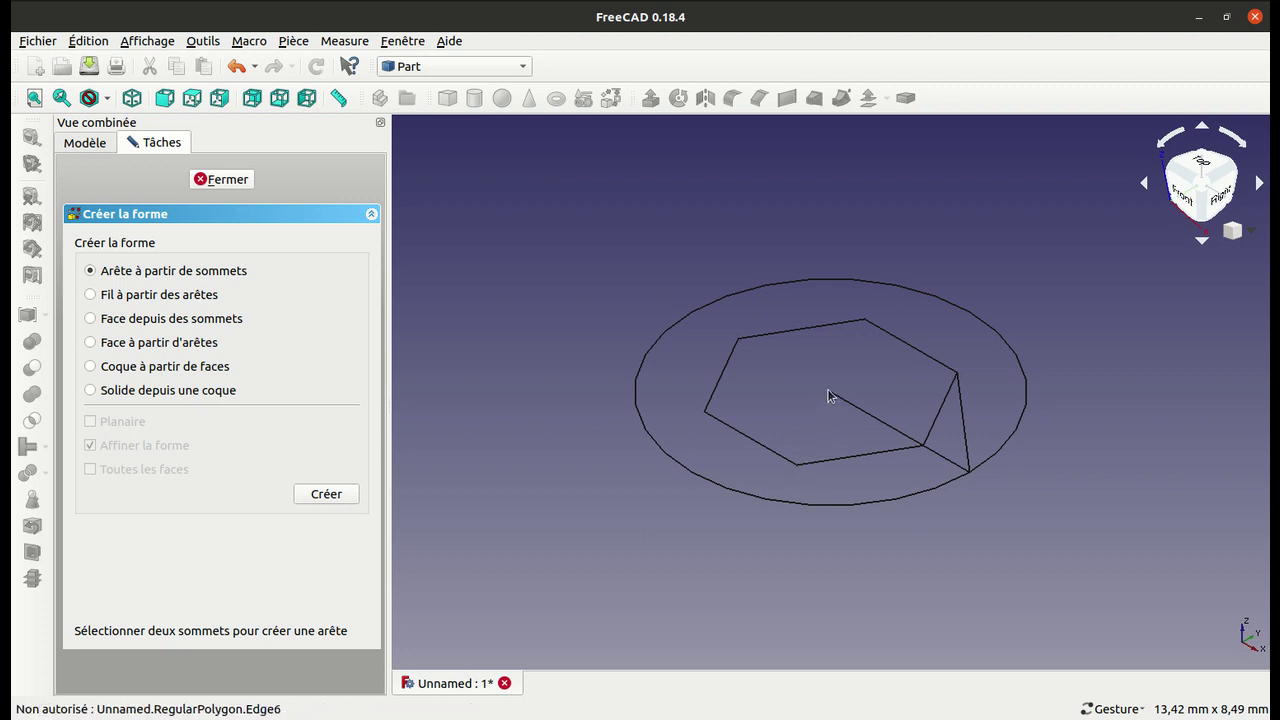
{"action": "left_click", "coordinate": [797, 464]}
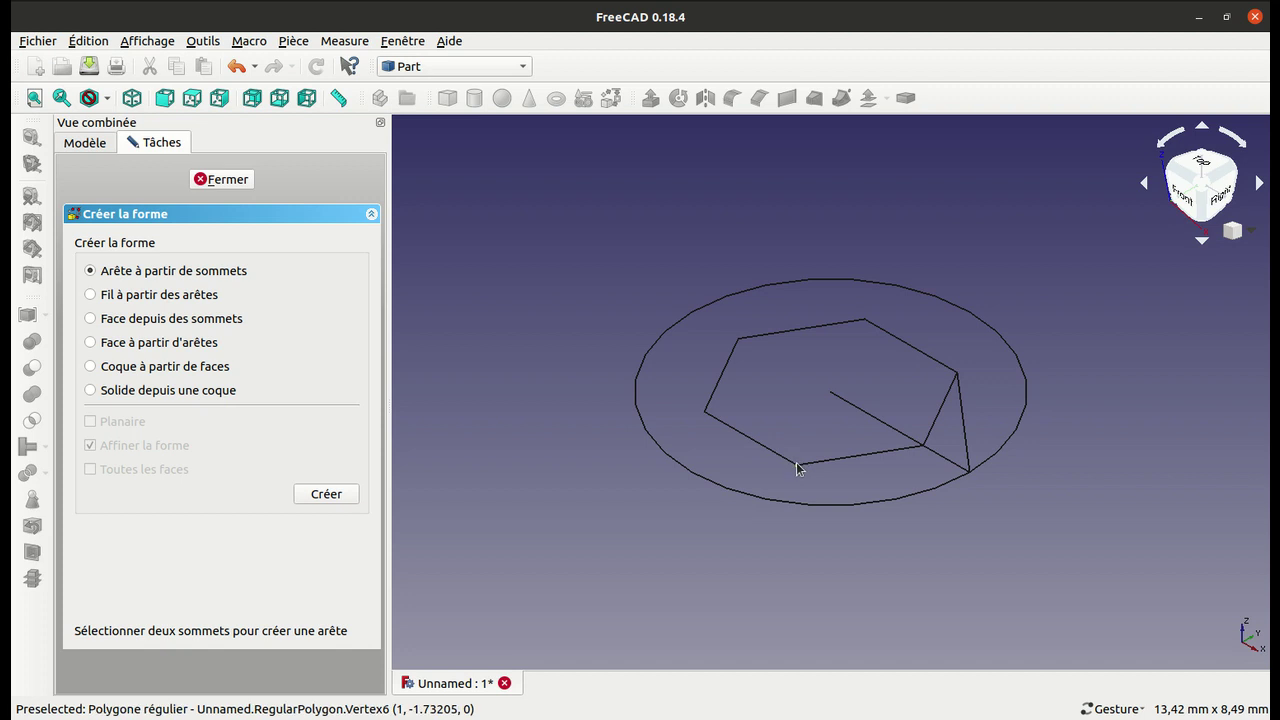
{"action": "left_click", "coordinate": [865, 319]}
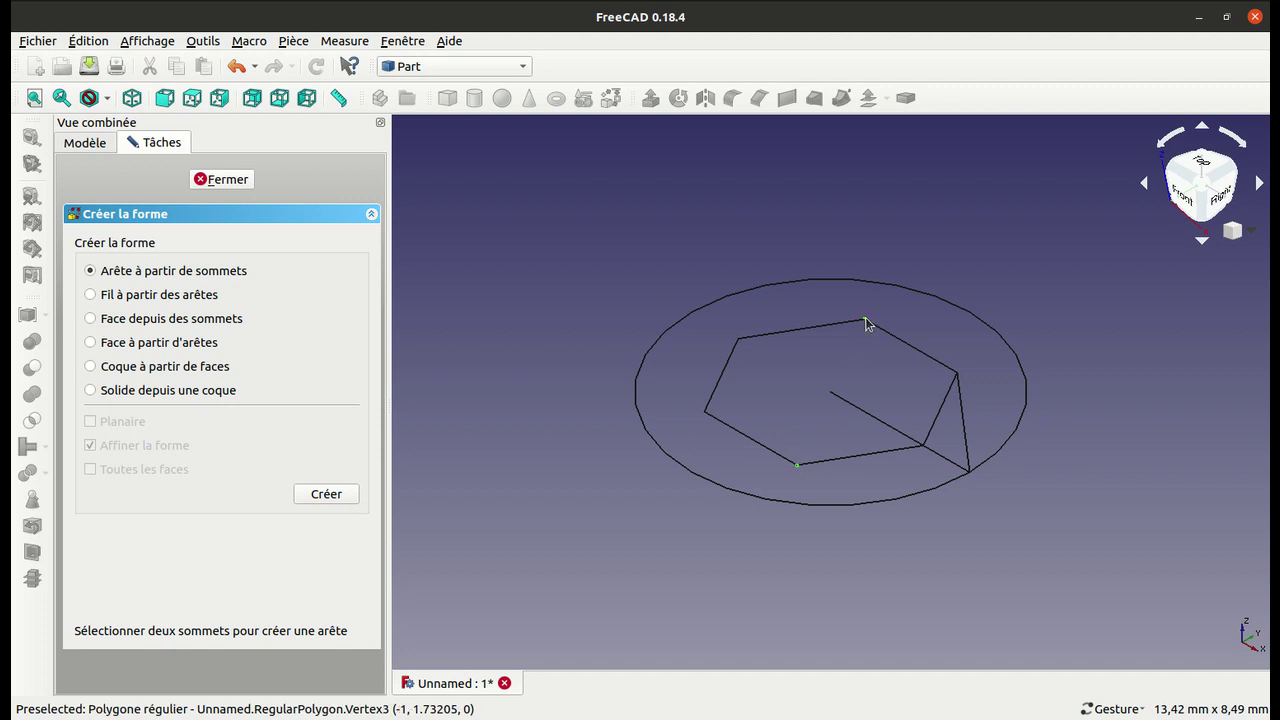
{"action": "left_click", "coordinate": [308, 499]}
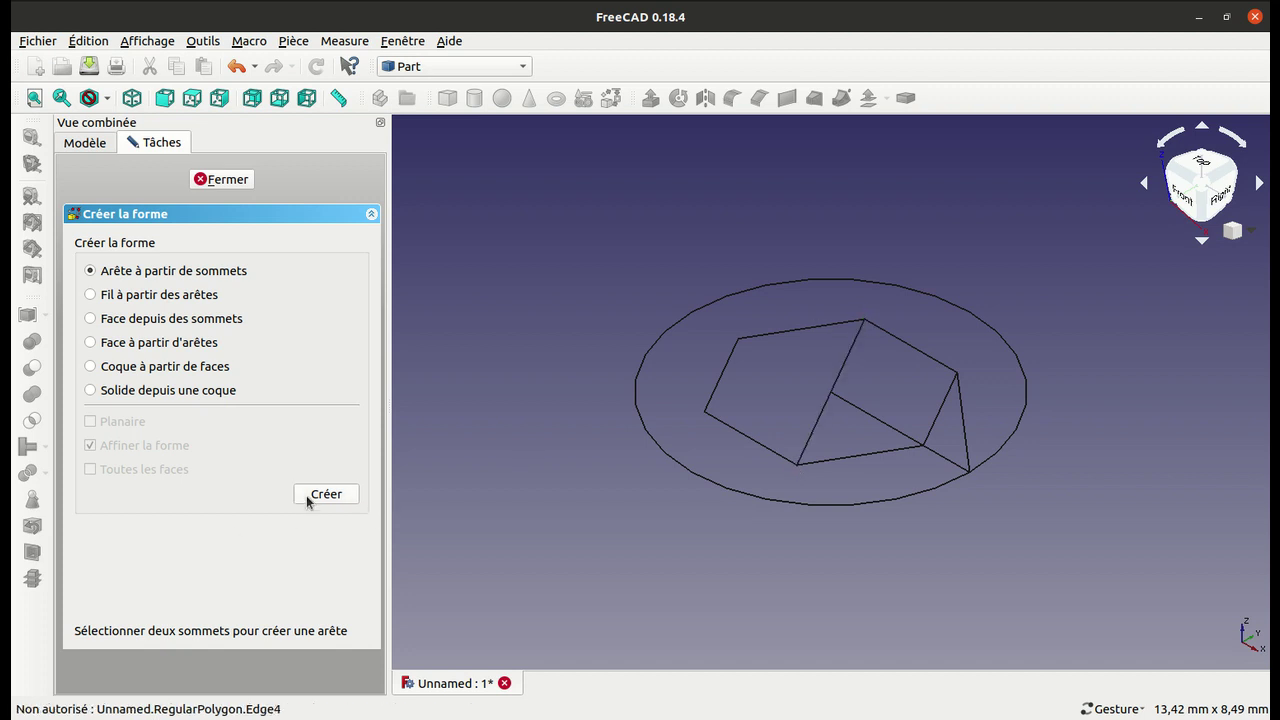
{"action": "left_click", "coordinate": [232, 178]}
{"action": "left_click", "coordinate": [147, 287]}
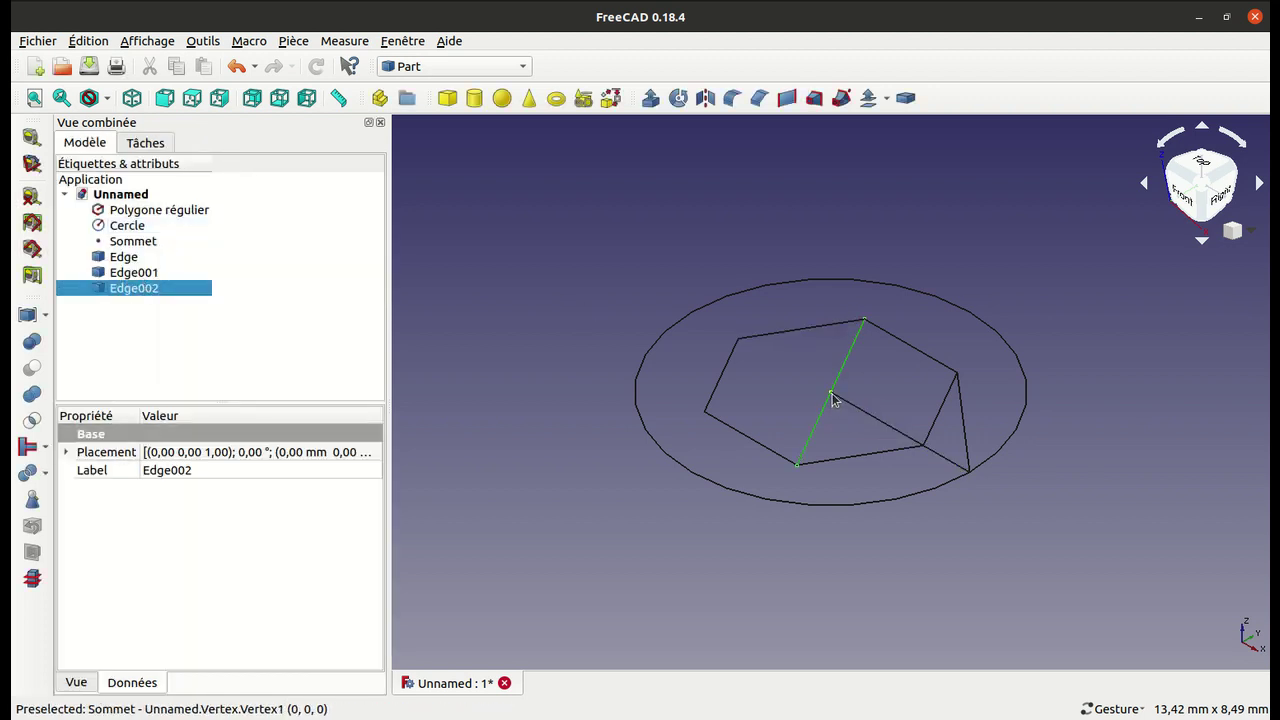
Step: Orbit the model and return to the isometric view to check Edge, Edge001 and Edge002
{"action": "mouse_move", "coordinate": [777, 391]}
{"action": "left_mouse_down"}
{"action": "mouse_move", "coordinate": [878, 456]}
{"action": "mouse_move", "coordinate": [754, 434]}
{"action": "left_mouse_up"}
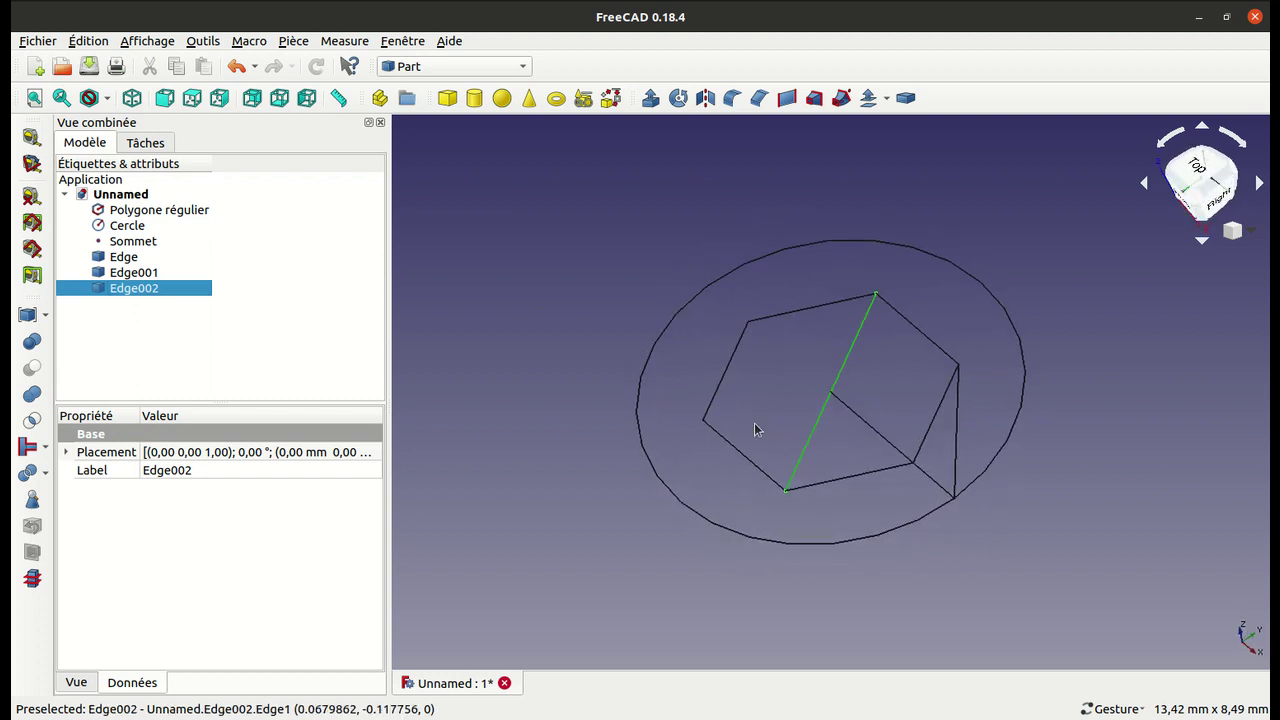
{"action": "key", "text": "0"}
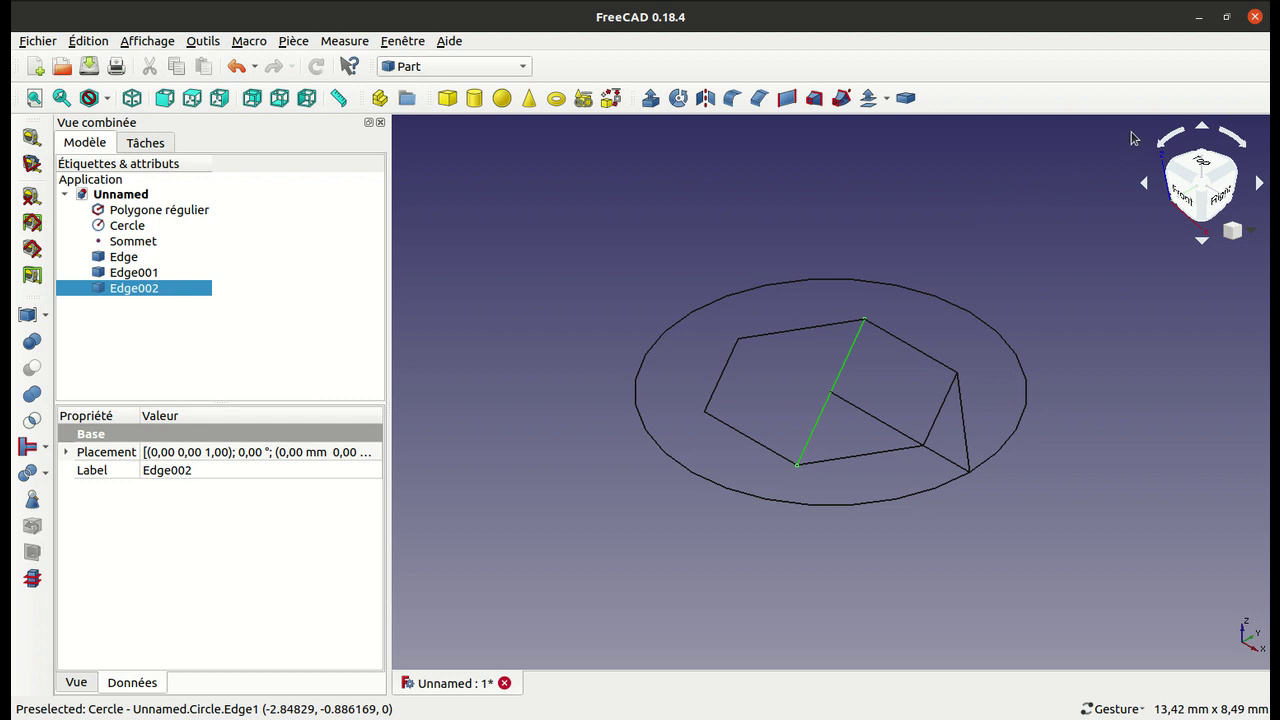
{"action": "left_click", "coordinate": [1137, 12]}
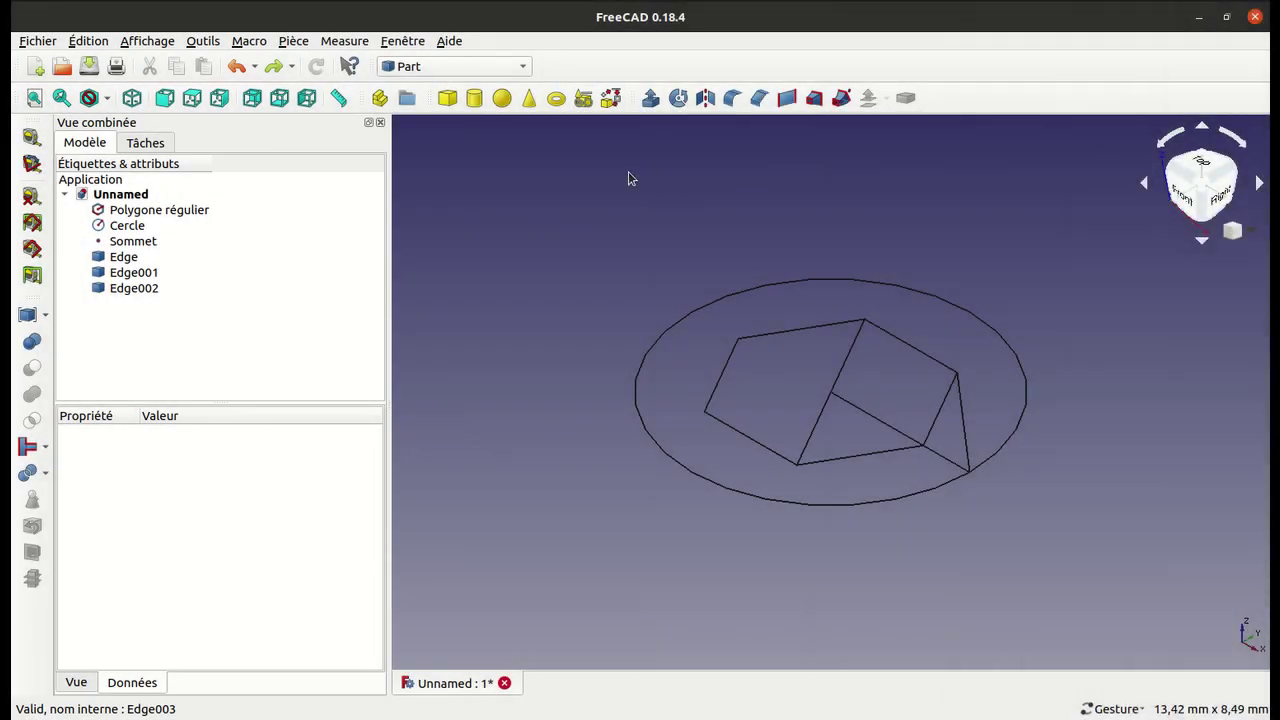
Step: Build a wire from the five connected edges around the hexagon's right portion
{"action": "left_click", "coordinate": [610, 97]}
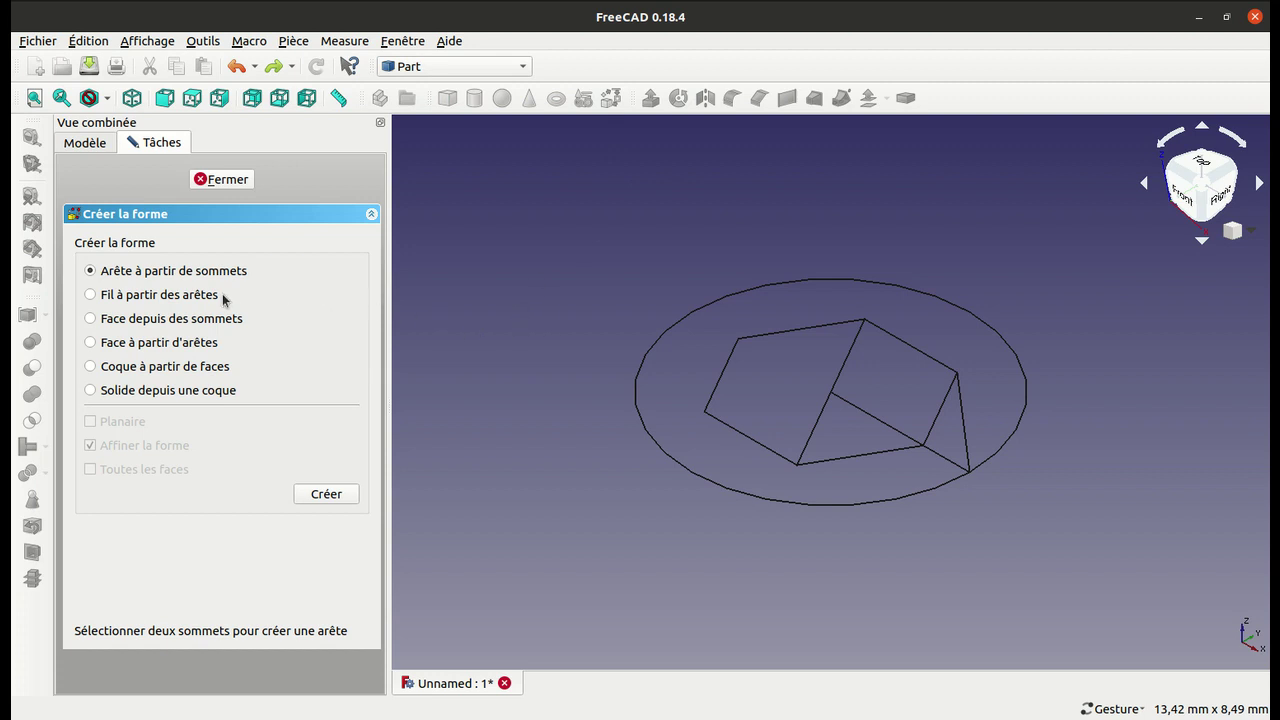
{"action": "left_click", "coordinate": [165, 296]}
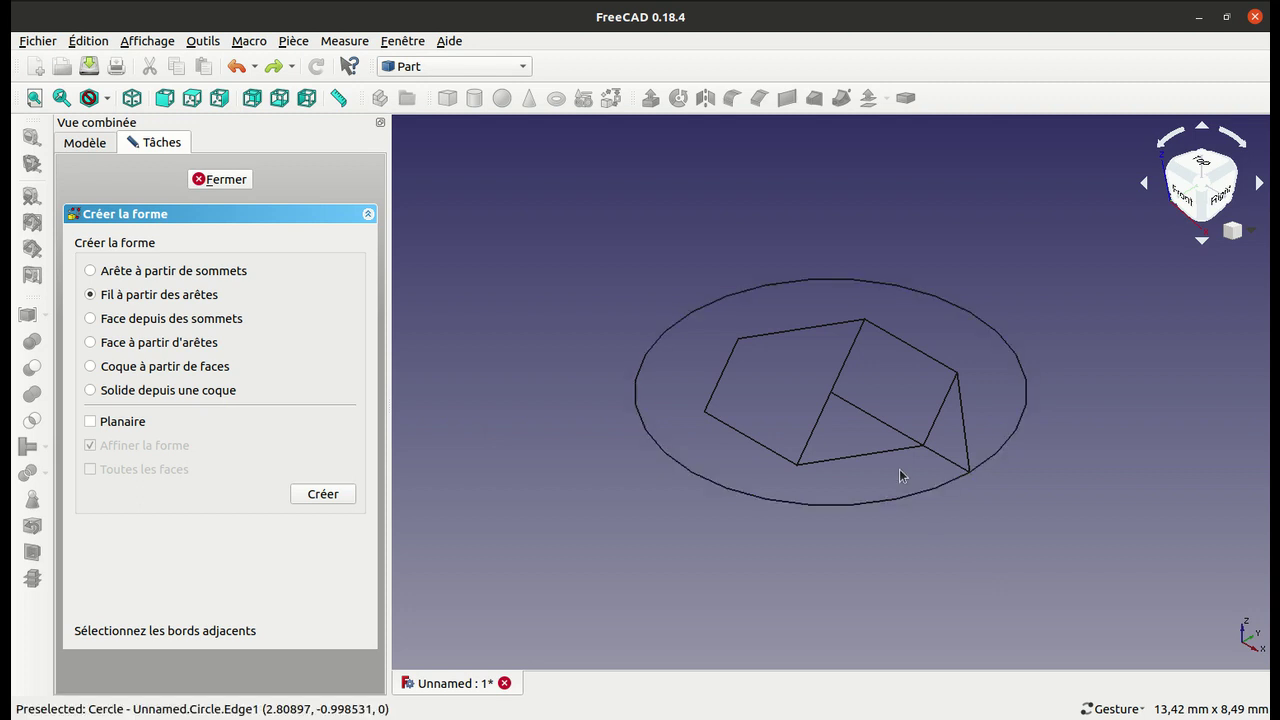
{"action": "left_click", "coordinate": [893, 431]}
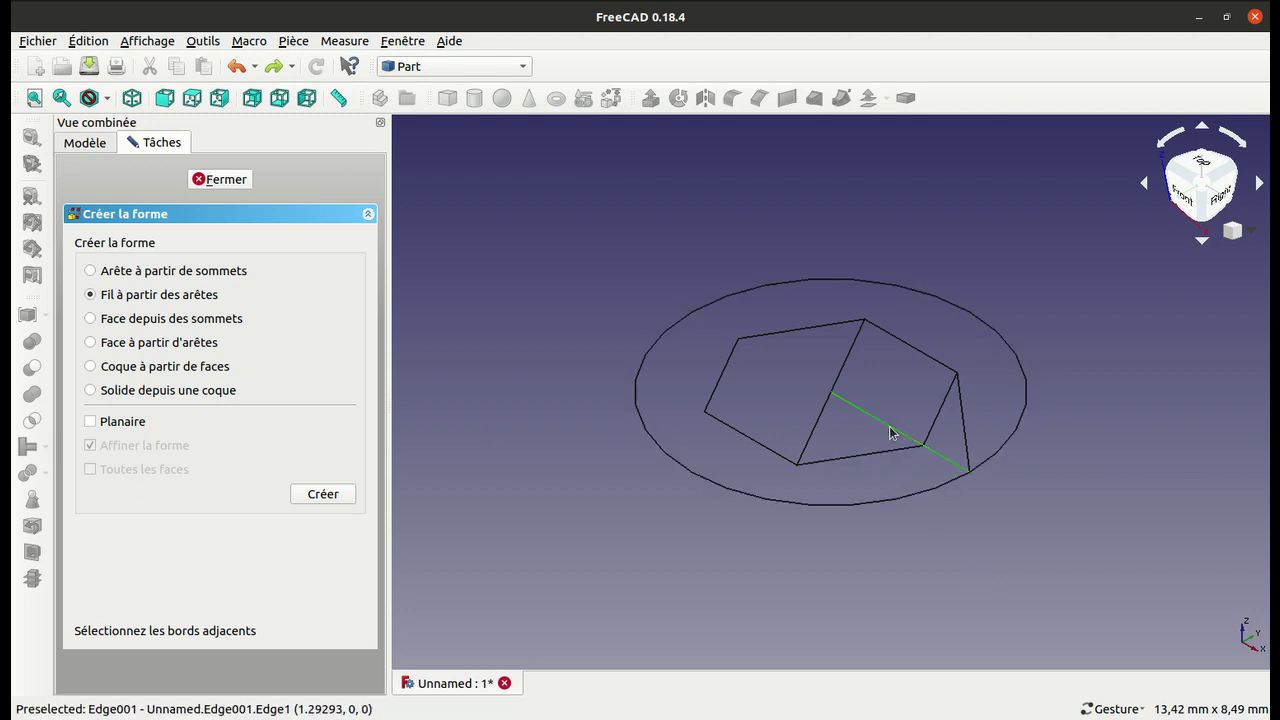
{"action": "left_click", "coordinate": [967, 430]}
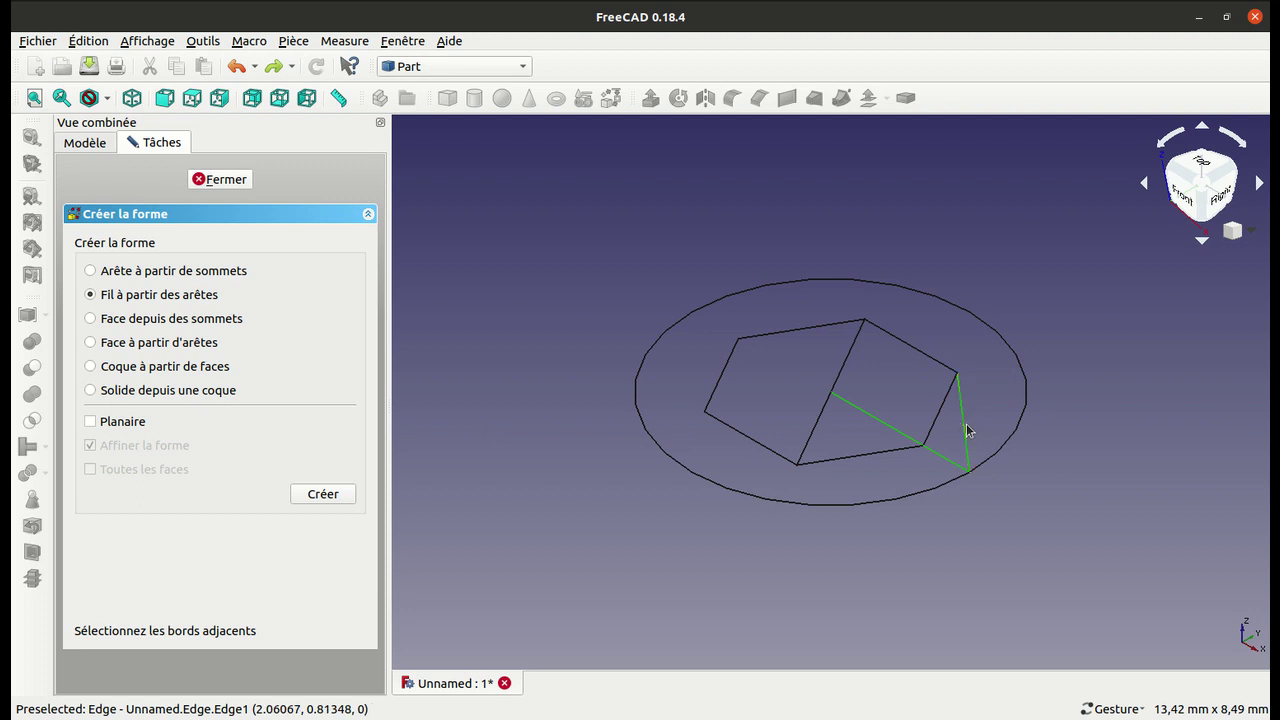
{"action": "left_click", "coordinate": [926, 358]}
{"action": "left_click", "coordinate": [840, 371]}
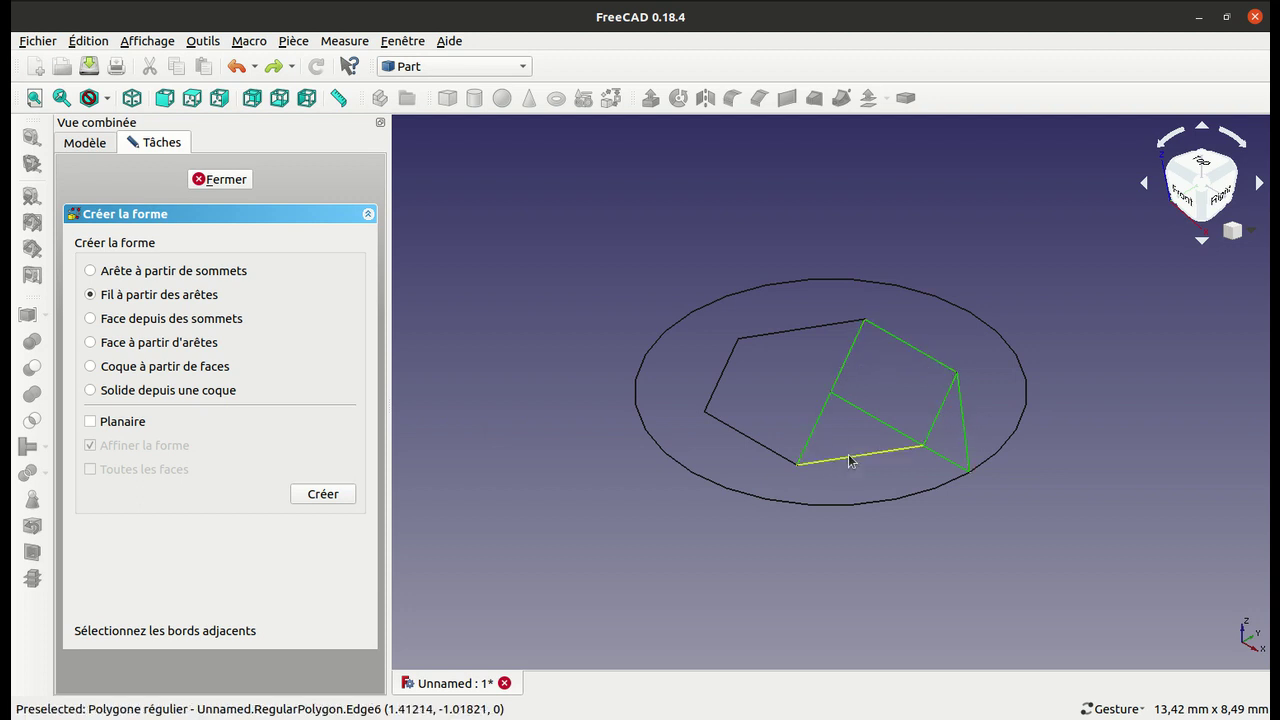
{"action": "left_click", "coordinate": [850, 457]}
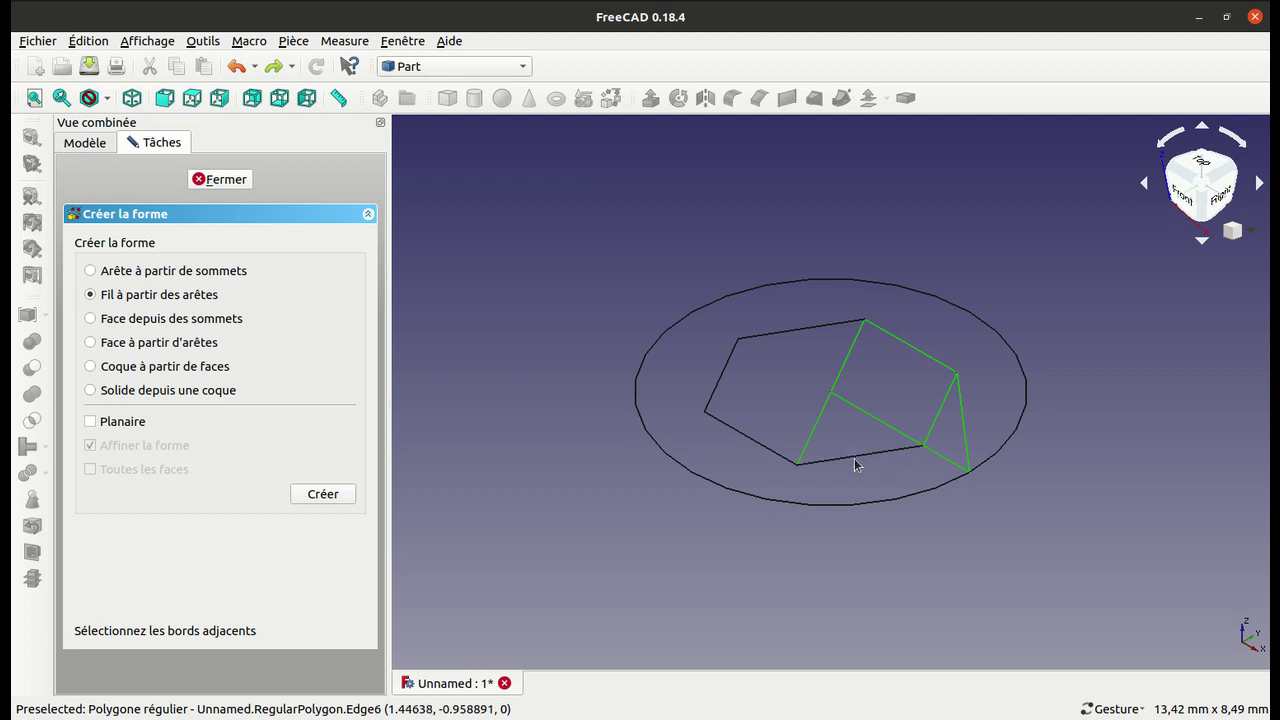
{"action": "left_click", "coordinate": [320, 495]}
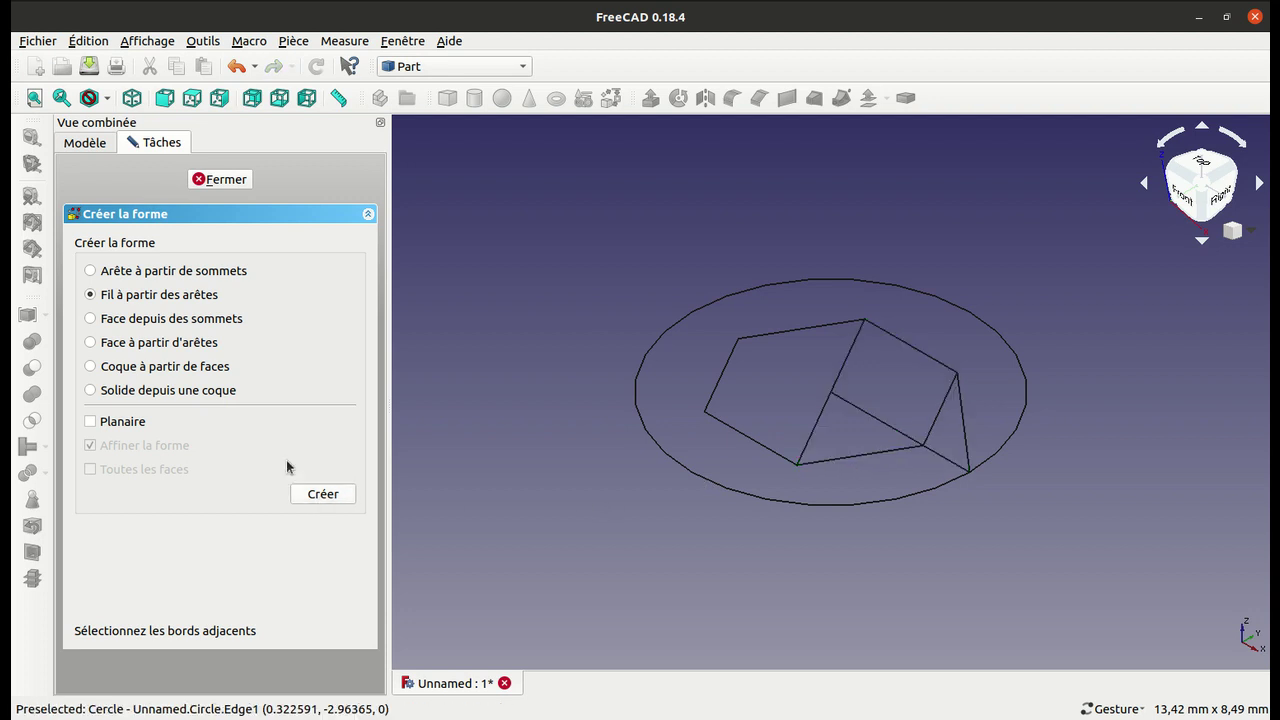
Step: Hide Polygone régulier through Edge002 so only the Wire shows, and orbit to view it
{"action": "left_click", "coordinate": [226, 180]}
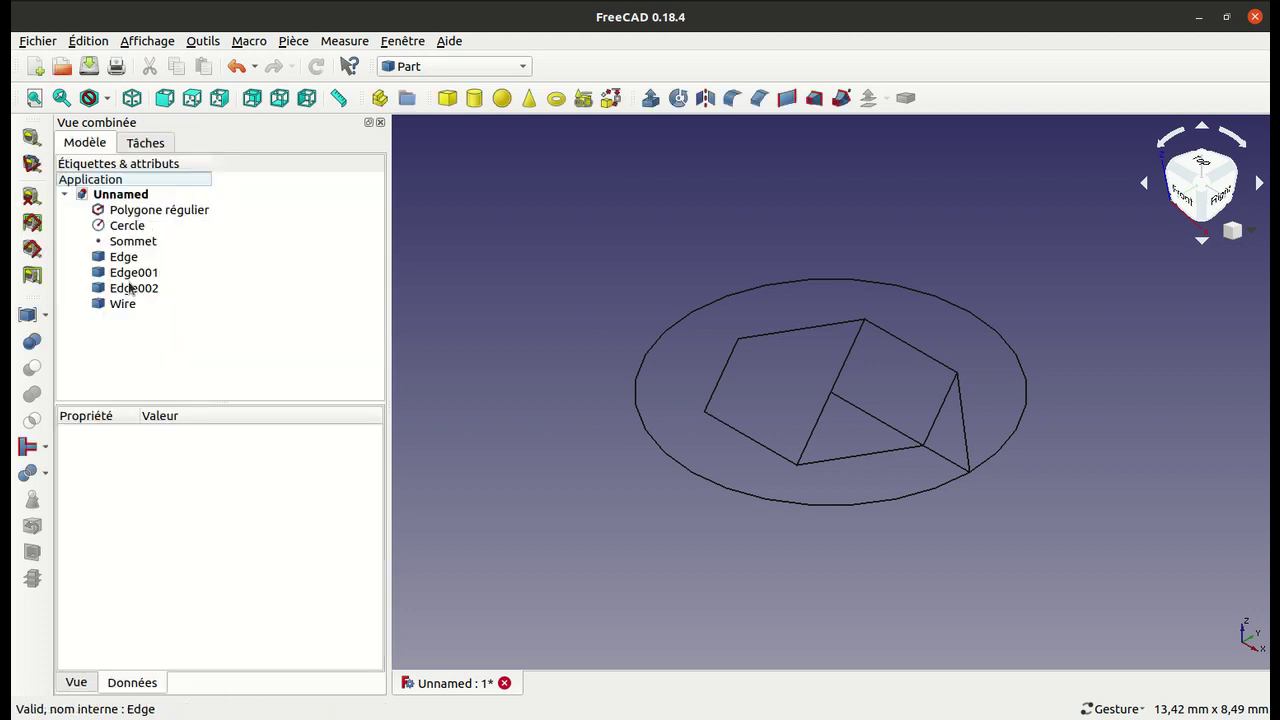
{"action": "left_click", "coordinate": [130, 290]}
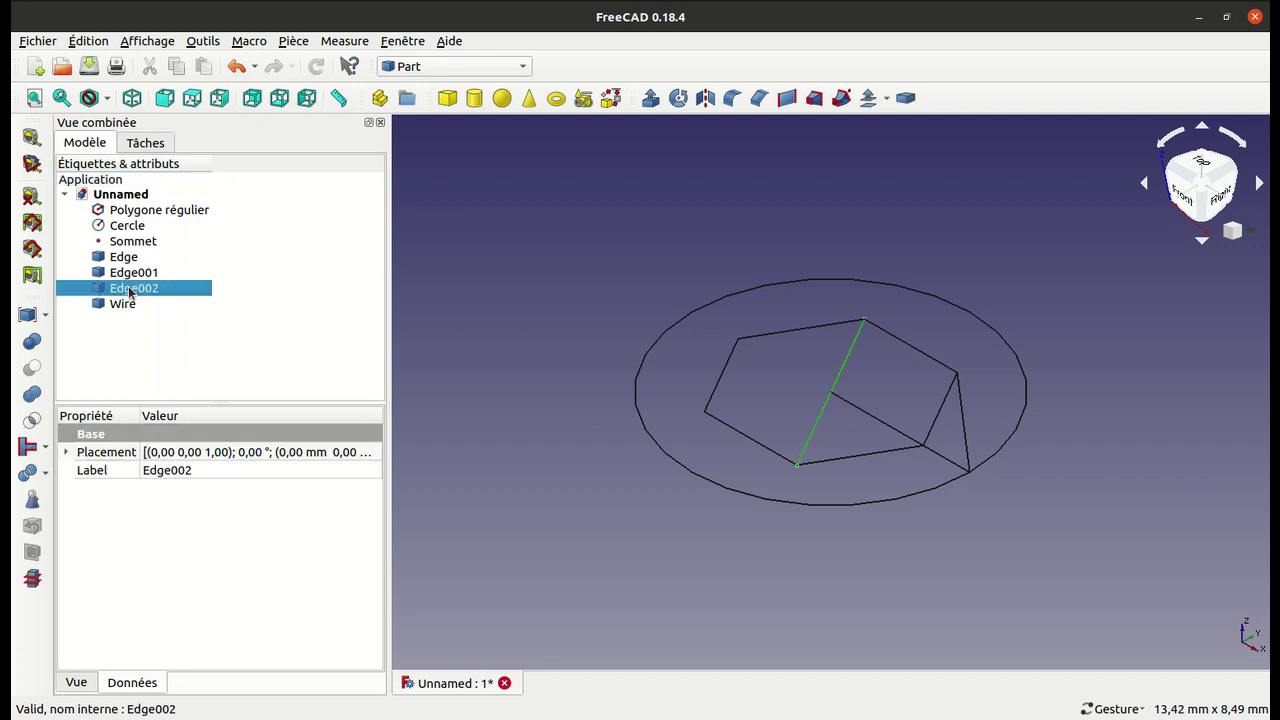
{"action": "key", "text": "Down"}
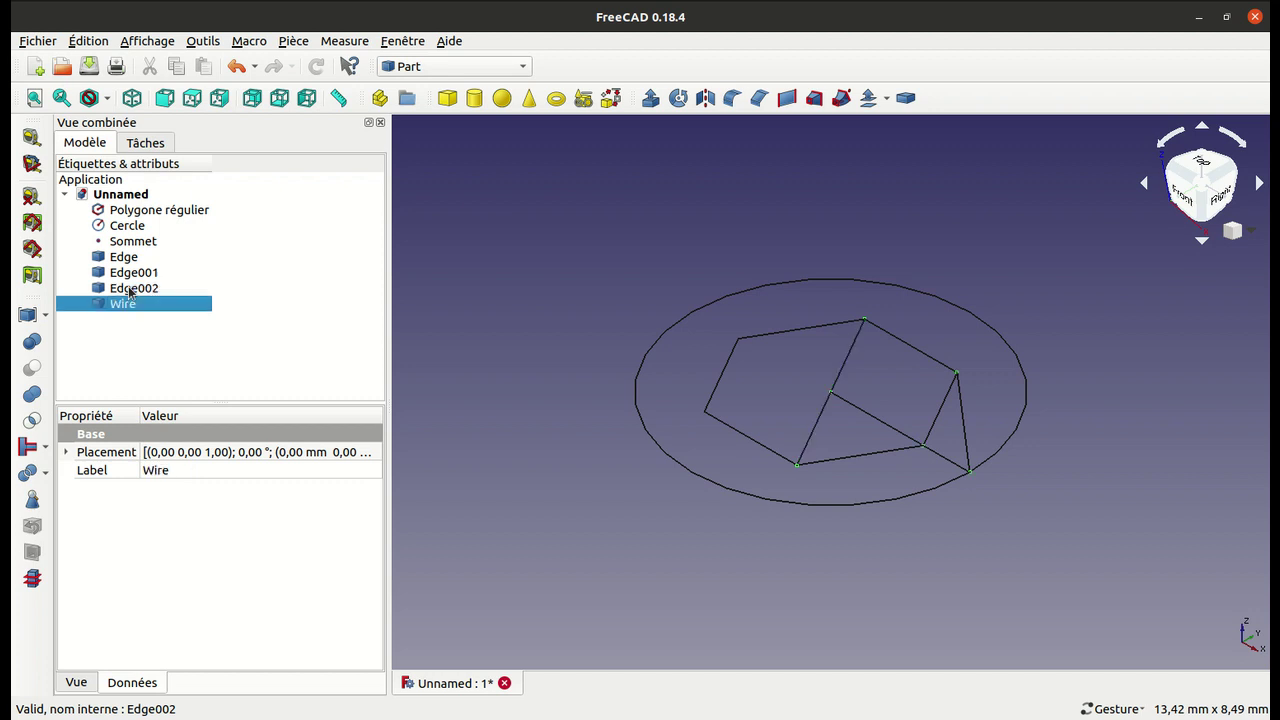
{"action": "left_click", "coordinate": [128, 291]}
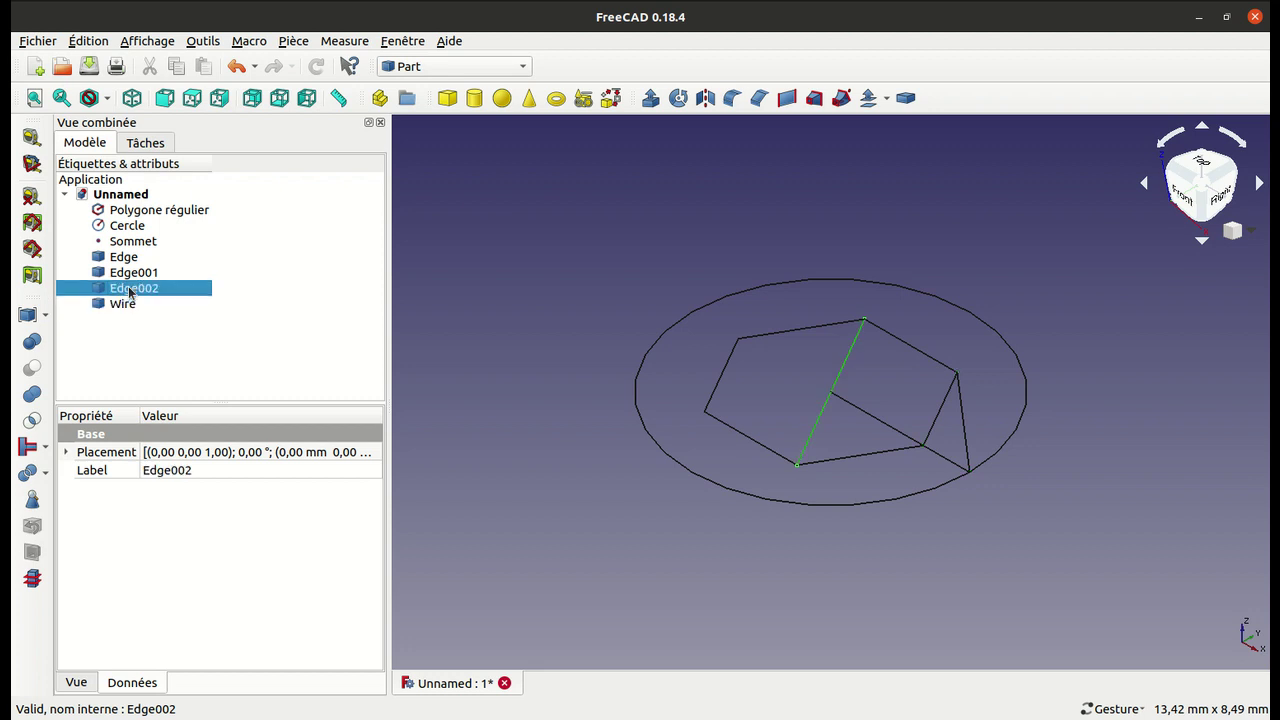
{"action": "key", "text": "shift+Home"}
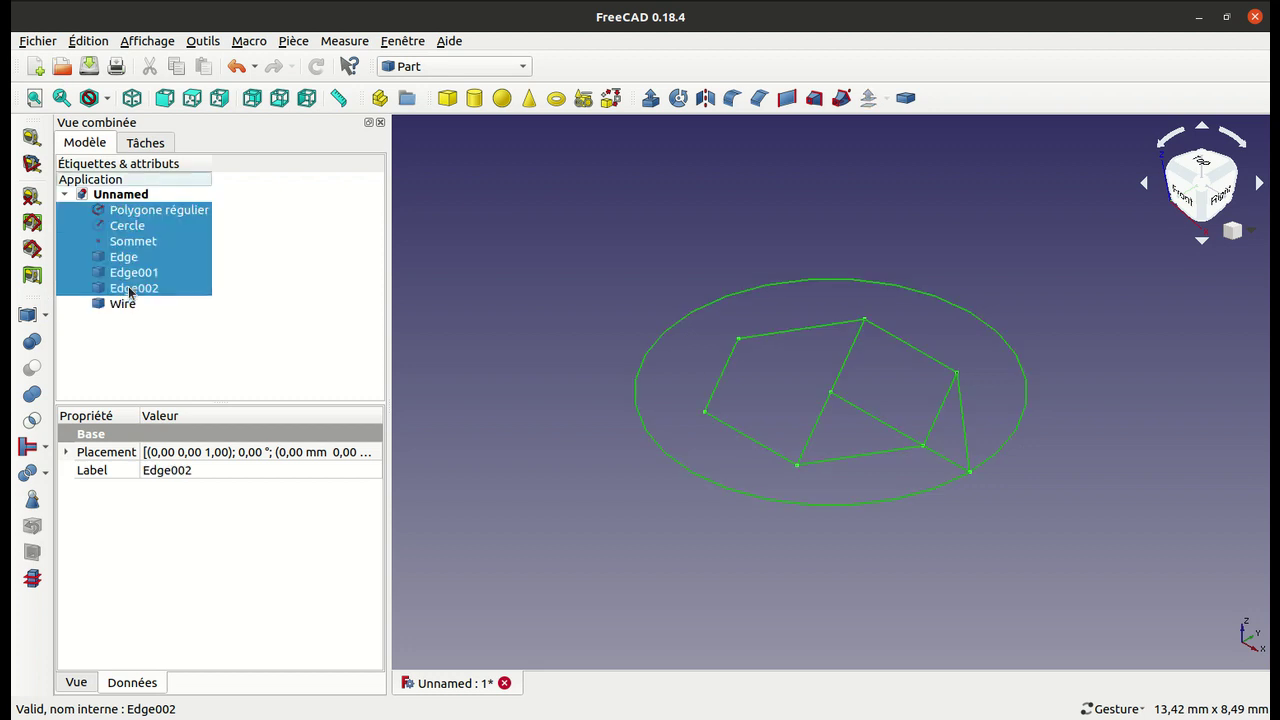
{"action": "key", "text": "space"}
{"action": "key", "text": "Down"}
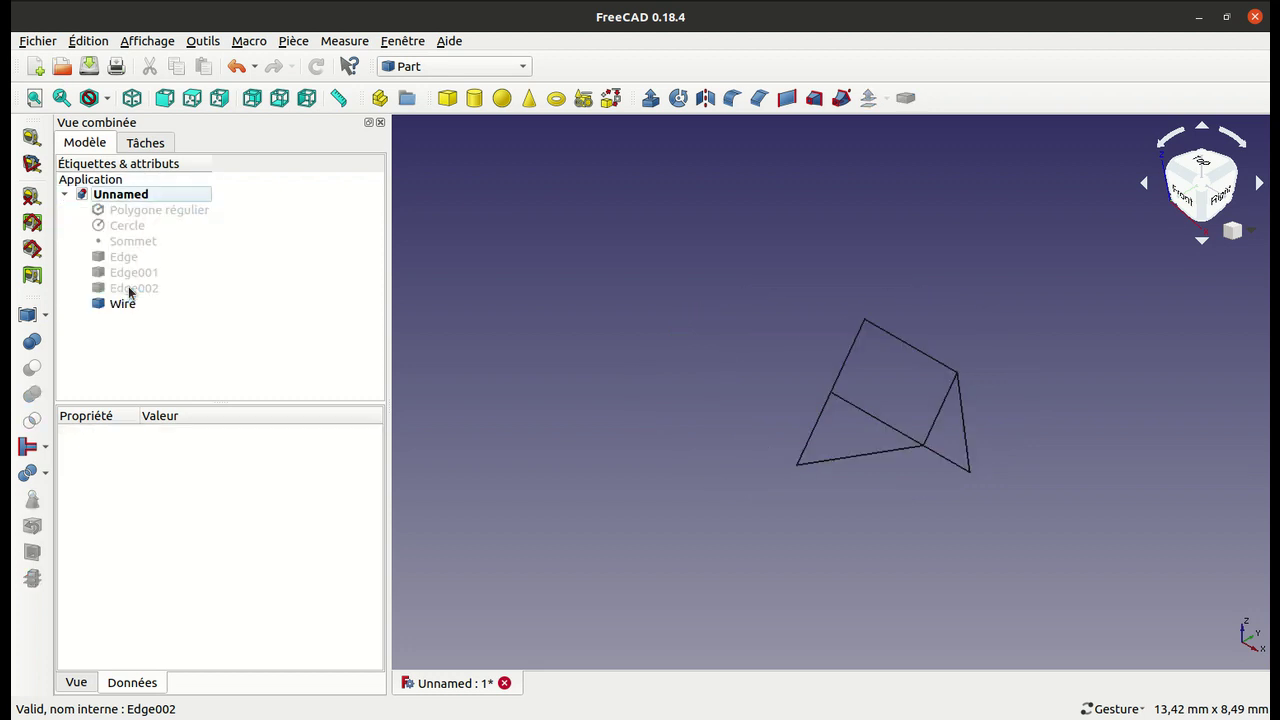
{"action": "key", "text": "End"}
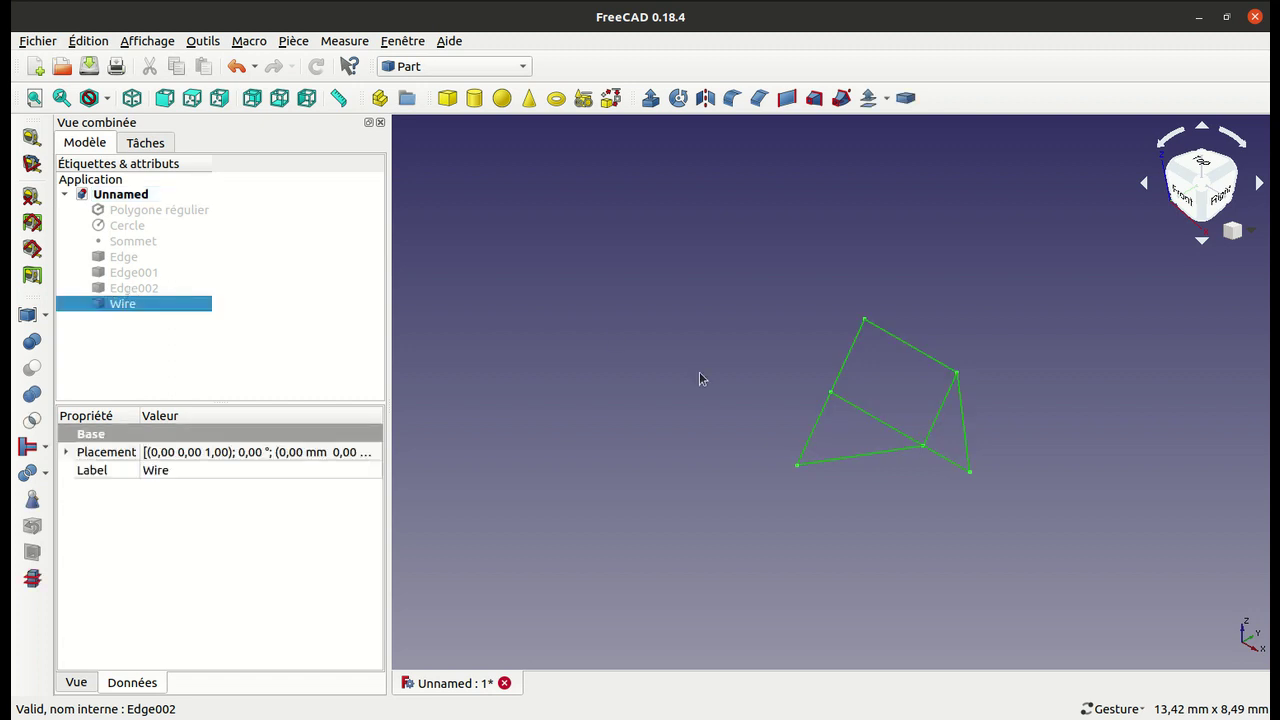
{"action": "mouse_move", "coordinate": [1037, 437]}
{"action": "left_mouse_down"}
{"action": "mouse_move", "coordinate": [929, 437]}
{"action": "mouse_move", "coordinate": [886, 457]}
{"action": "mouse_move", "coordinate": [980, 529]}
{"action": "mouse_move", "coordinate": [1060, 494]}
{"action": "left_mouse_up"}
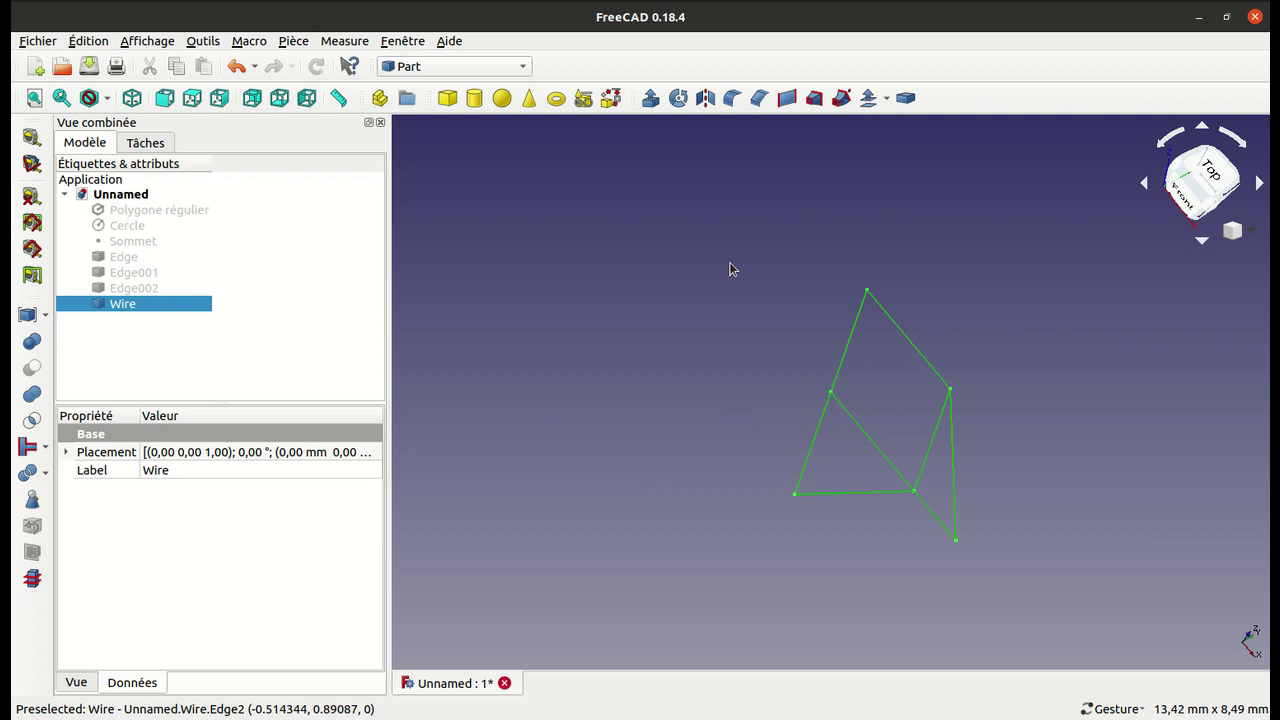
{"action": "left_click", "coordinate": [656, 438]}
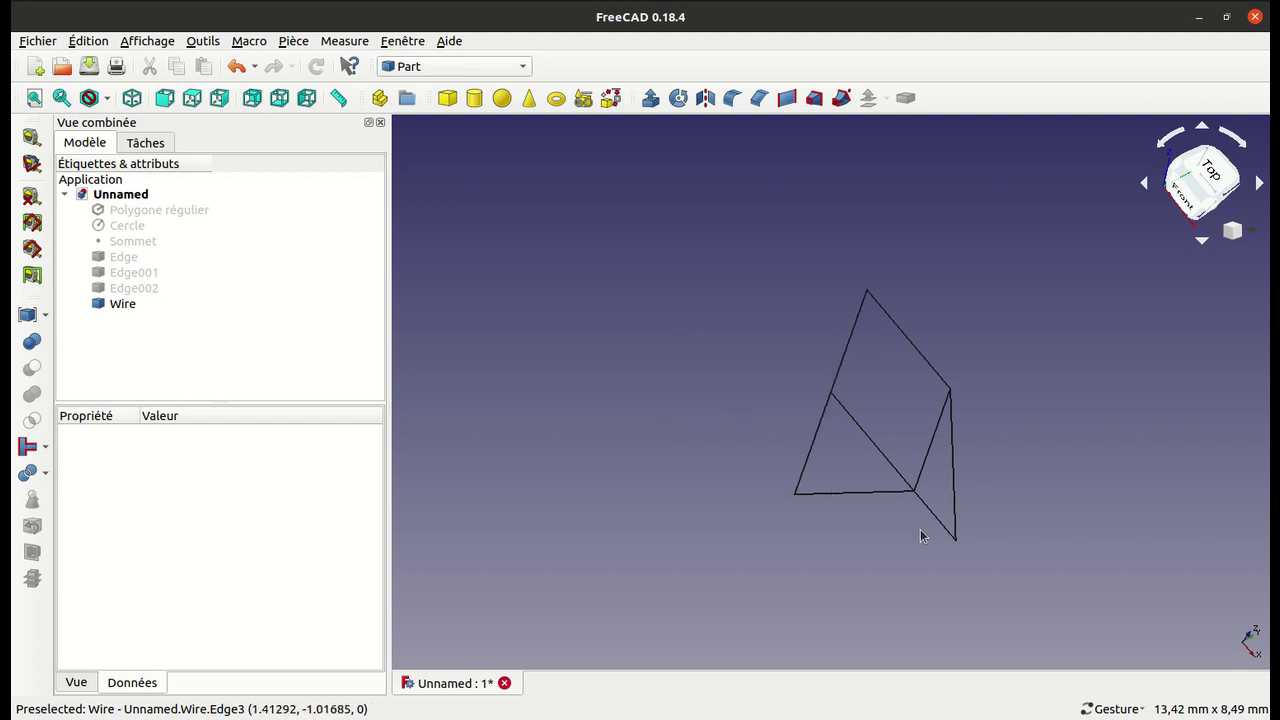
Step: Create Edge003 joining the wire's lower-left and lower-right corners, then select the Wire
{"action": "left_click", "coordinate": [610, 98]}
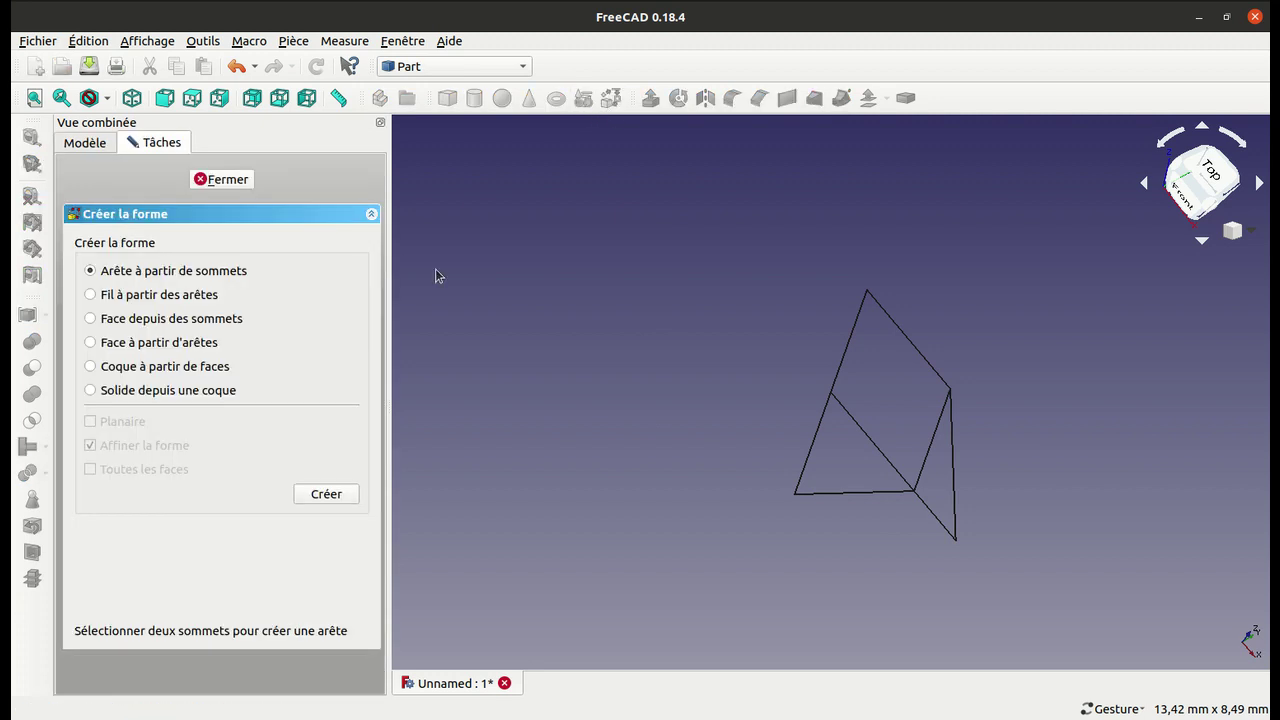
{"action": "left_click", "coordinate": [796, 496]}
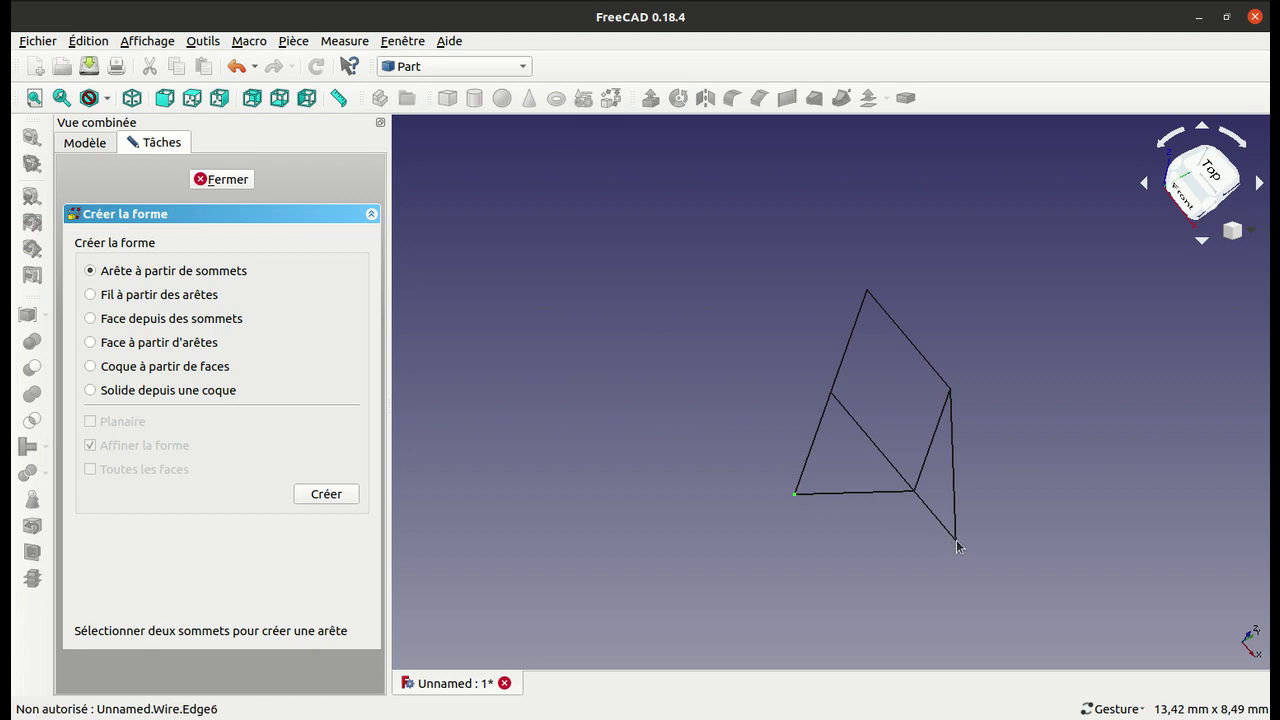
{"action": "left_click", "coordinate": [330, 494]}
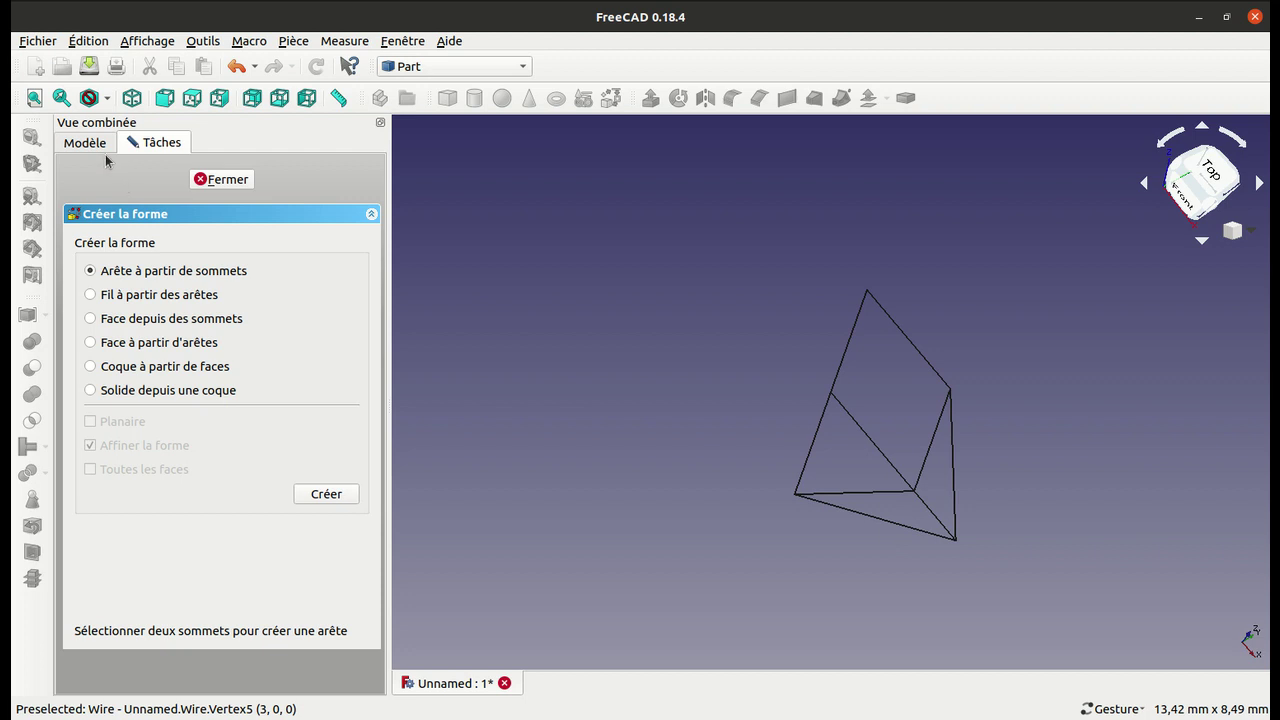
{"action": "left_click", "coordinate": [193, 297]}
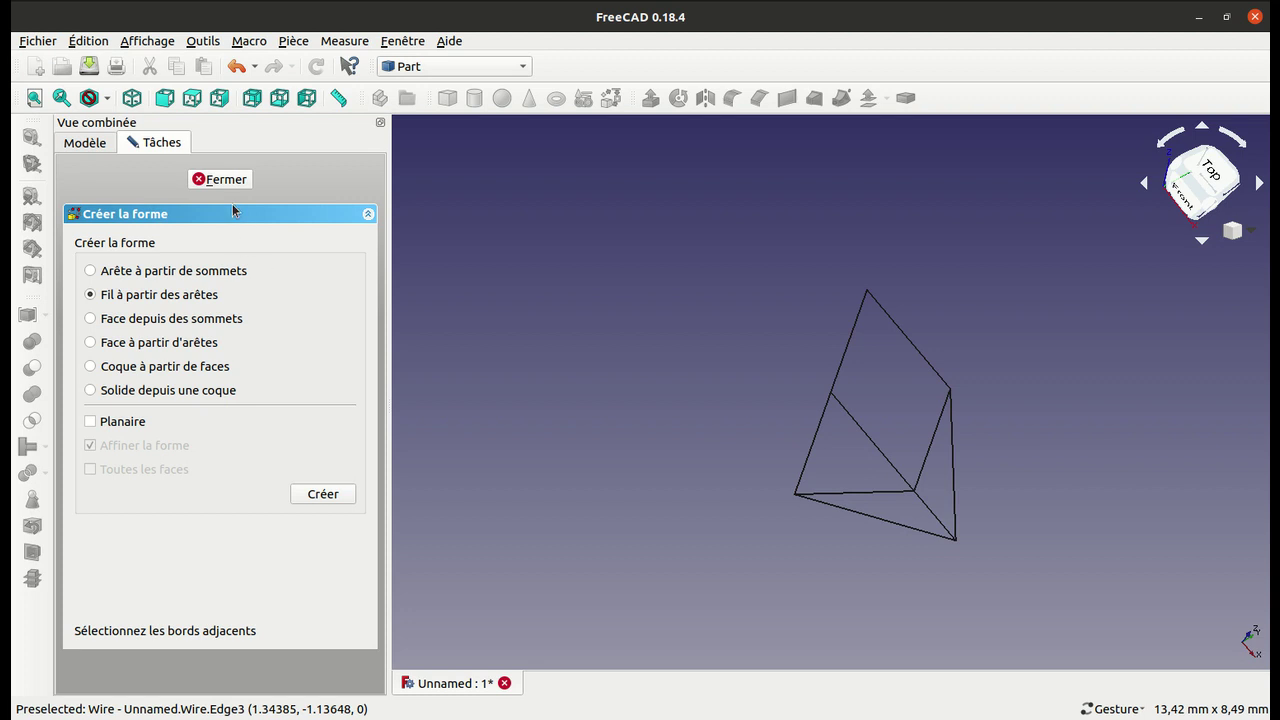
{"action": "left_click", "coordinate": [216, 179]}
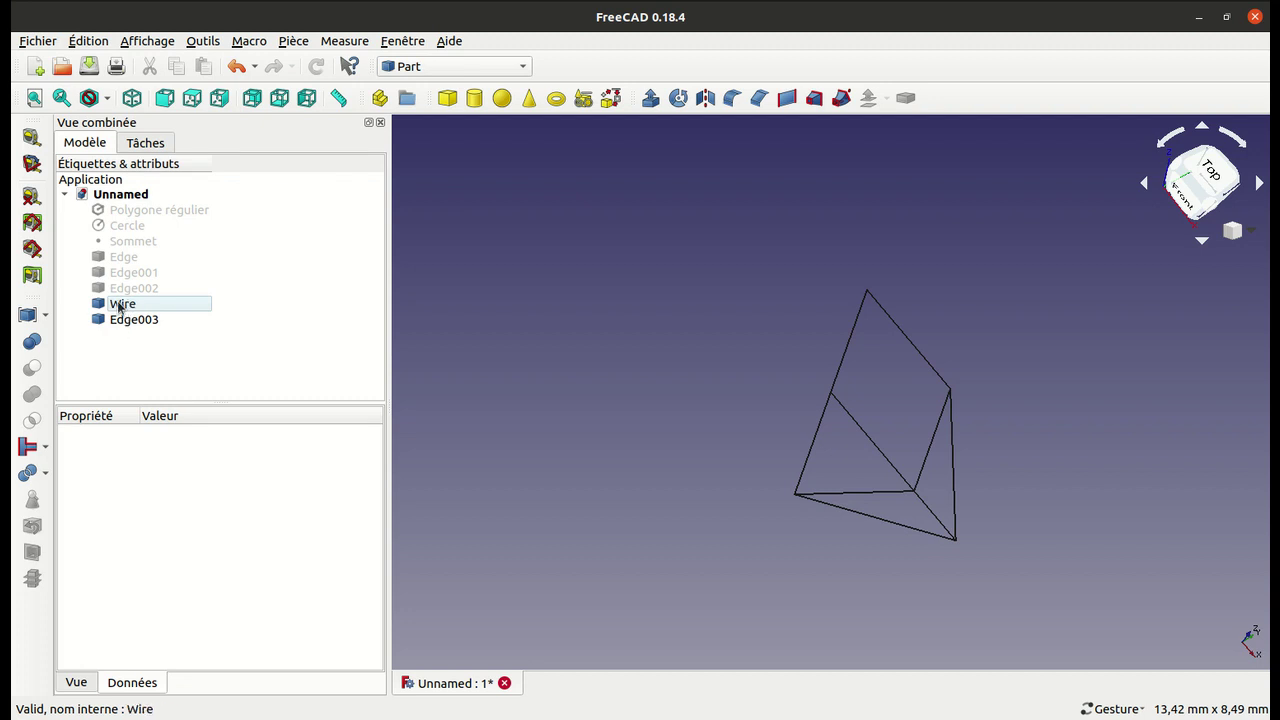
{"action": "left_click", "coordinate": [119, 306]}
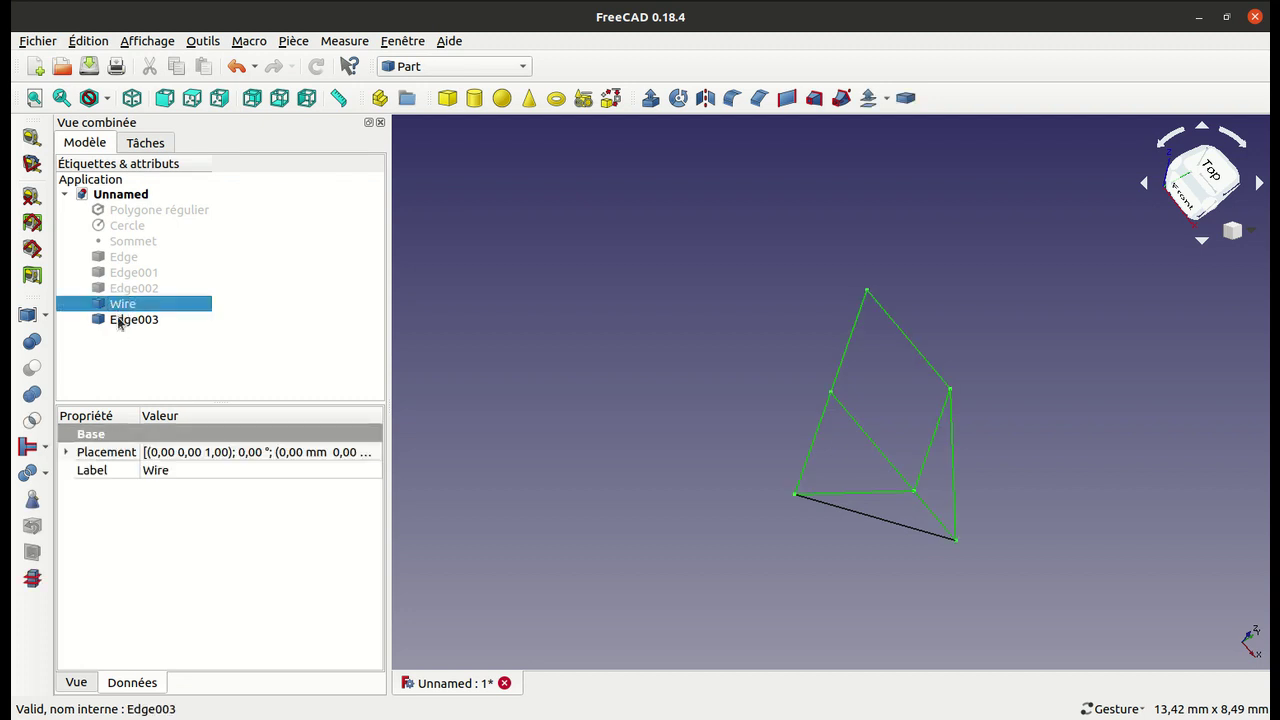
Step: Fuse the Wire and Edge003 into a Fusion object, then reopen the Shape builder
{"action": "left_click", "coordinate": [119, 320], "text": "ctrl"}
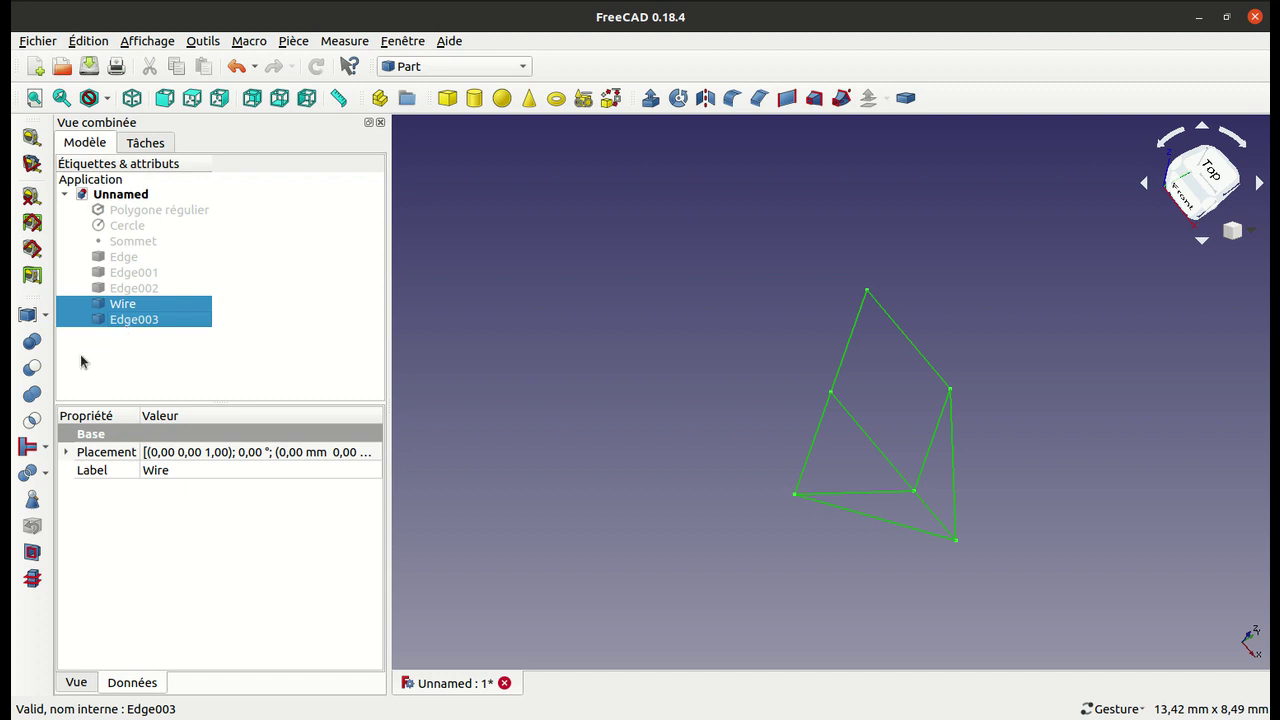
{"action": "left_click", "coordinate": [32, 394]}
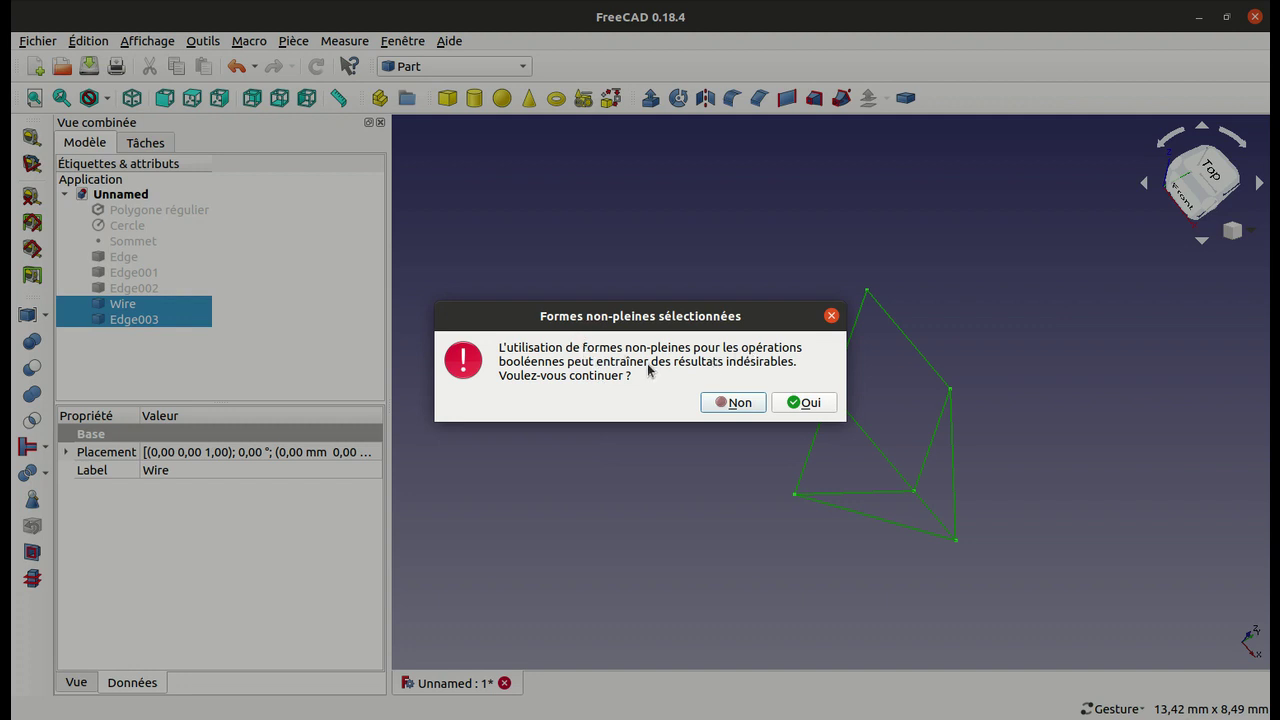
{"action": "left_click", "coordinate": [815, 403]}
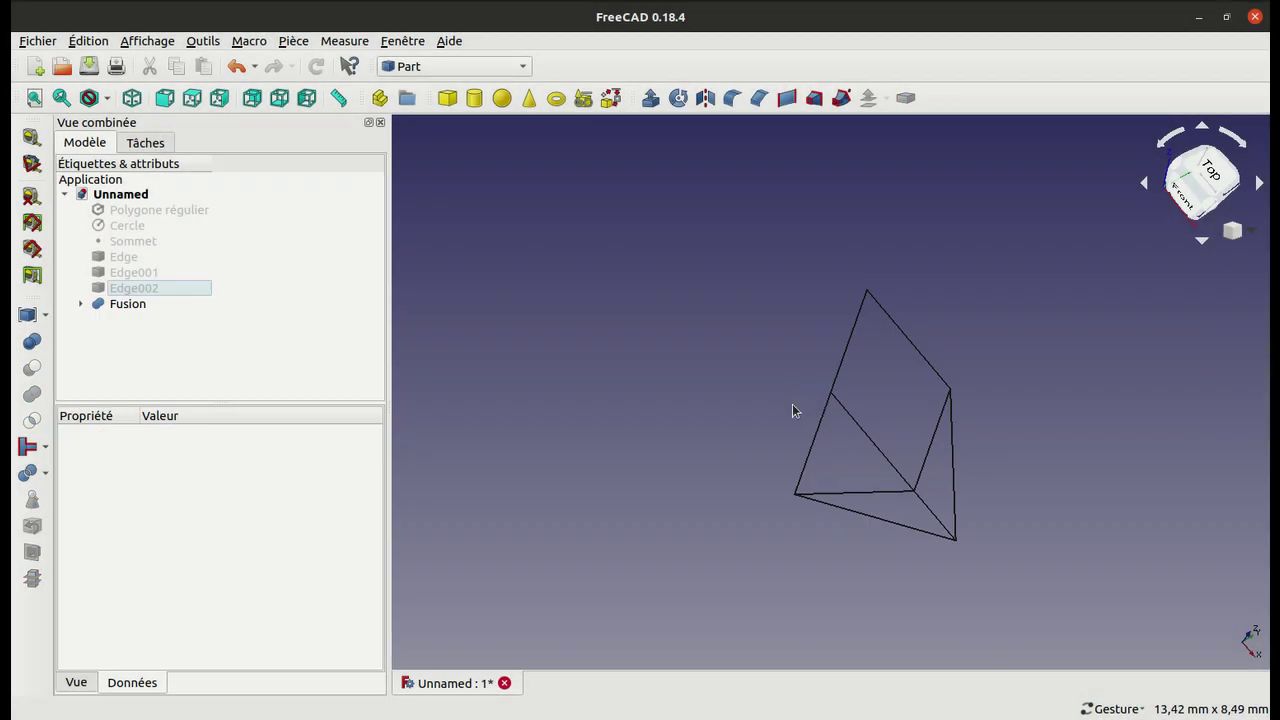
{"action": "mouse_move", "coordinate": [675, 489]}
{"action": "left_mouse_down"}
{"action": "mouse_move", "coordinate": [663, 488]}
{"action": "mouse_move", "coordinate": [693, 529]}
{"action": "left_mouse_up"}
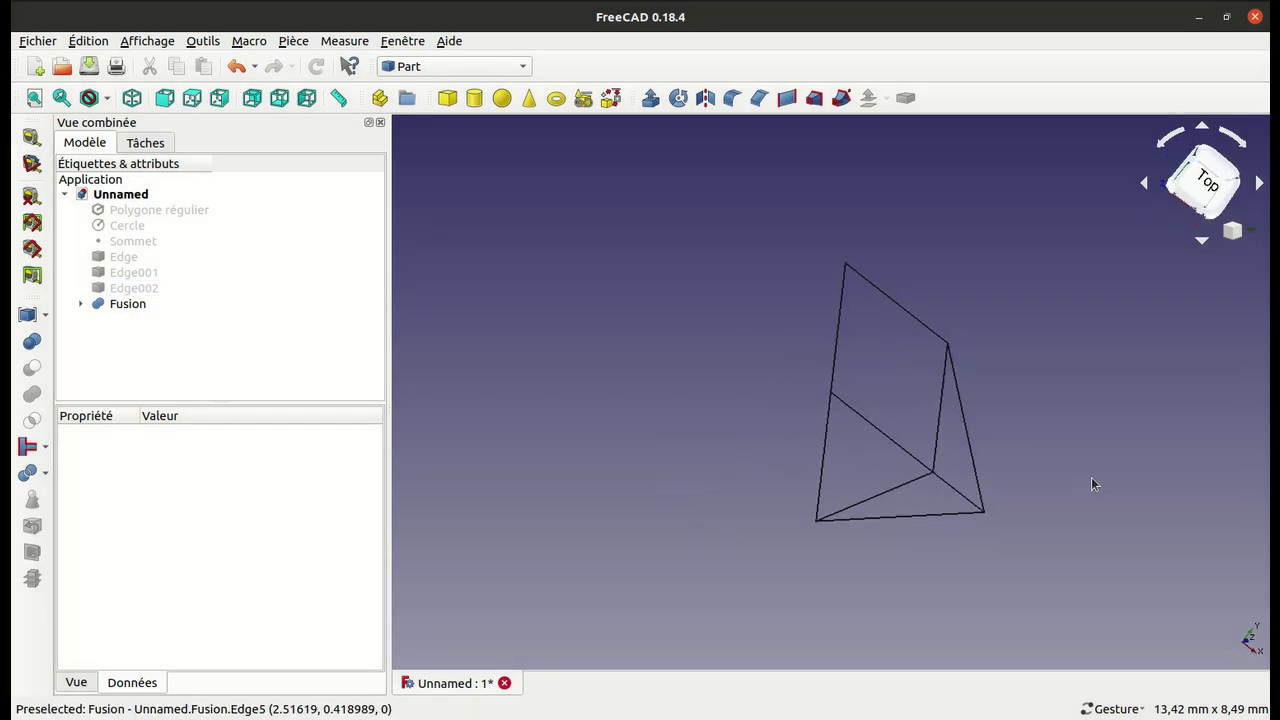
{"action": "left_click_drag", "start_coordinate": [1003, 441], "coordinate": [975, 493]}
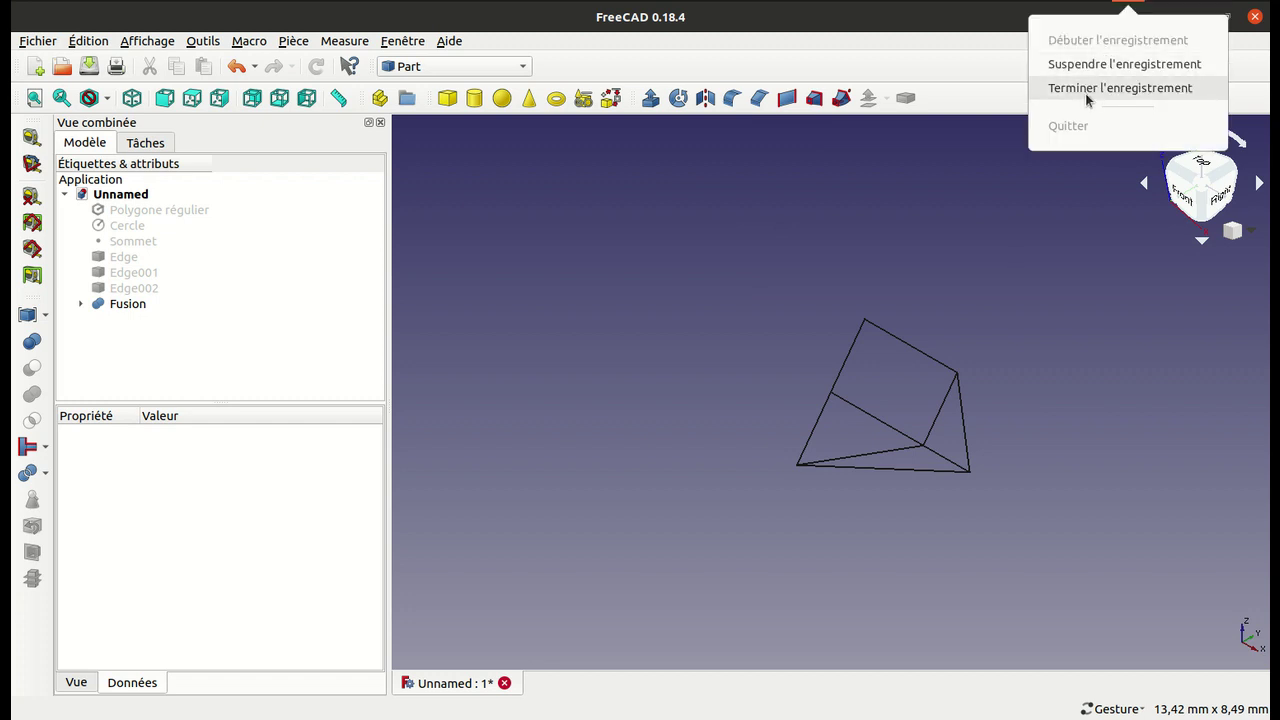
{"action": "left_click", "coordinate": [1049, 97]}
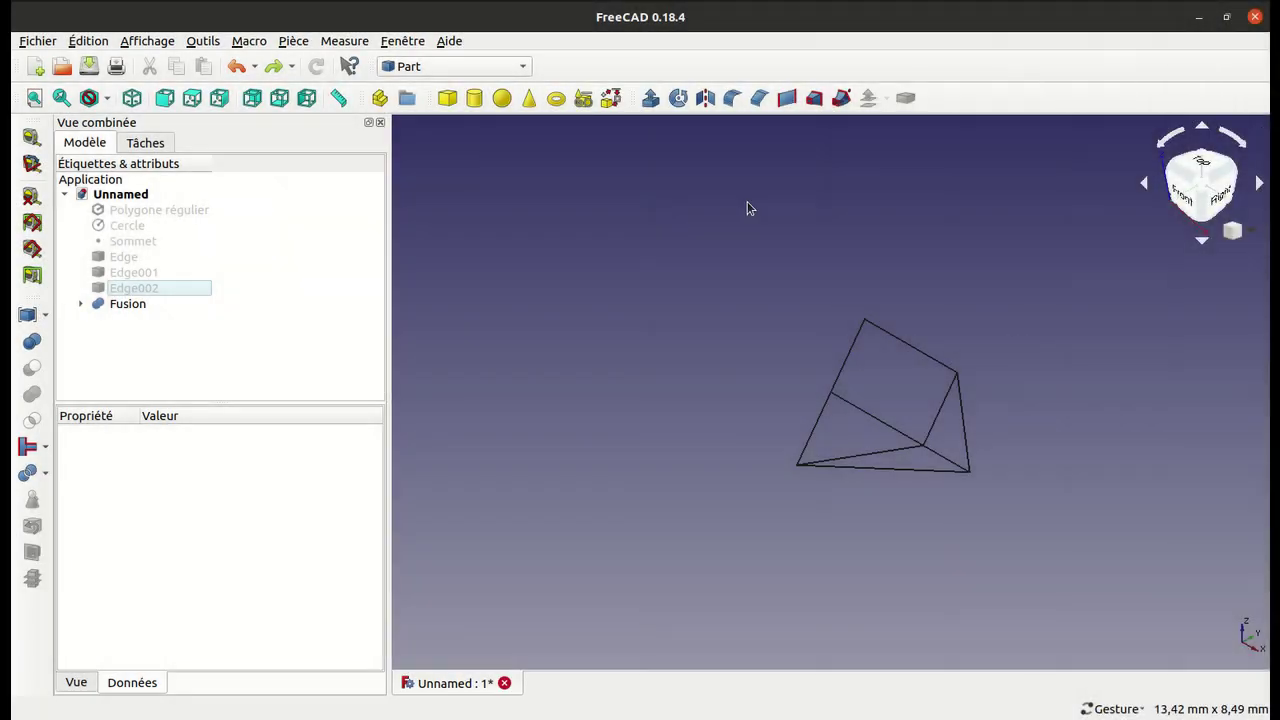
{"action": "left_click", "coordinate": [609, 100]}
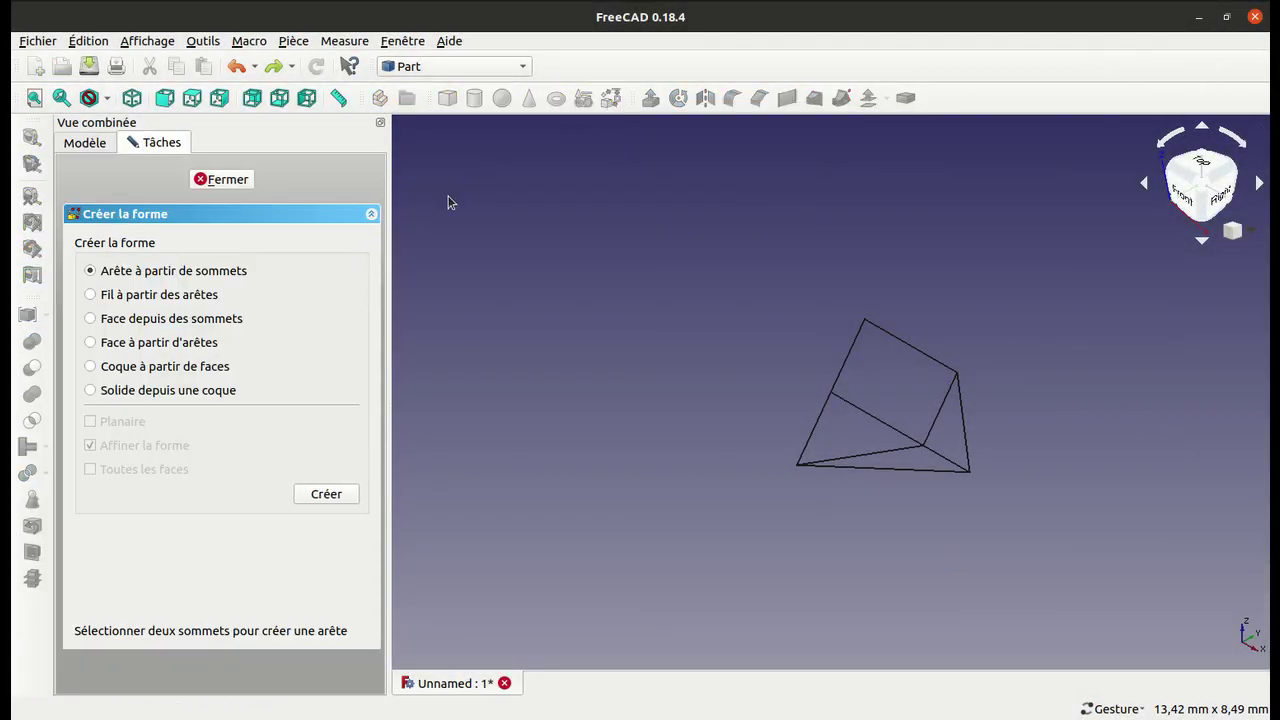
Step: Attempt a face from two vertices, dismiss the 'Sélection invalide' error, and reselect the top vertex
{"action": "left_click", "coordinate": [189, 322]}
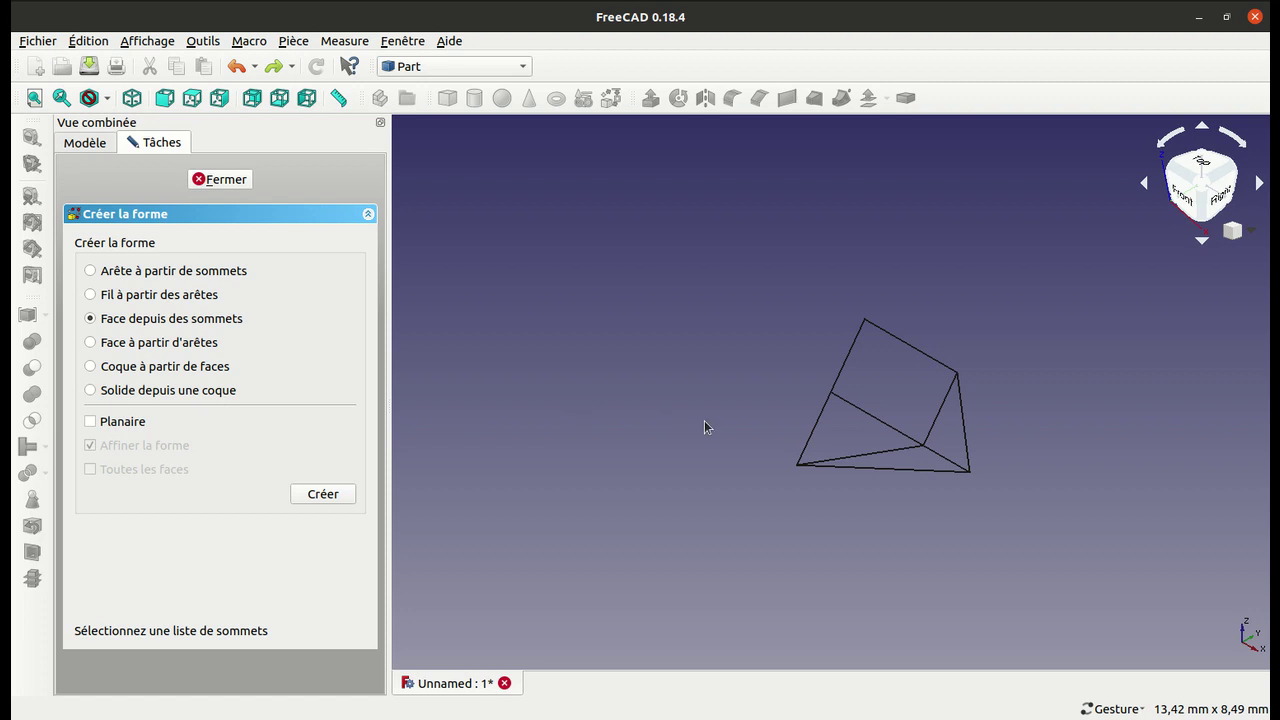
{"action": "left_click", "coordinate": [865, 322]}
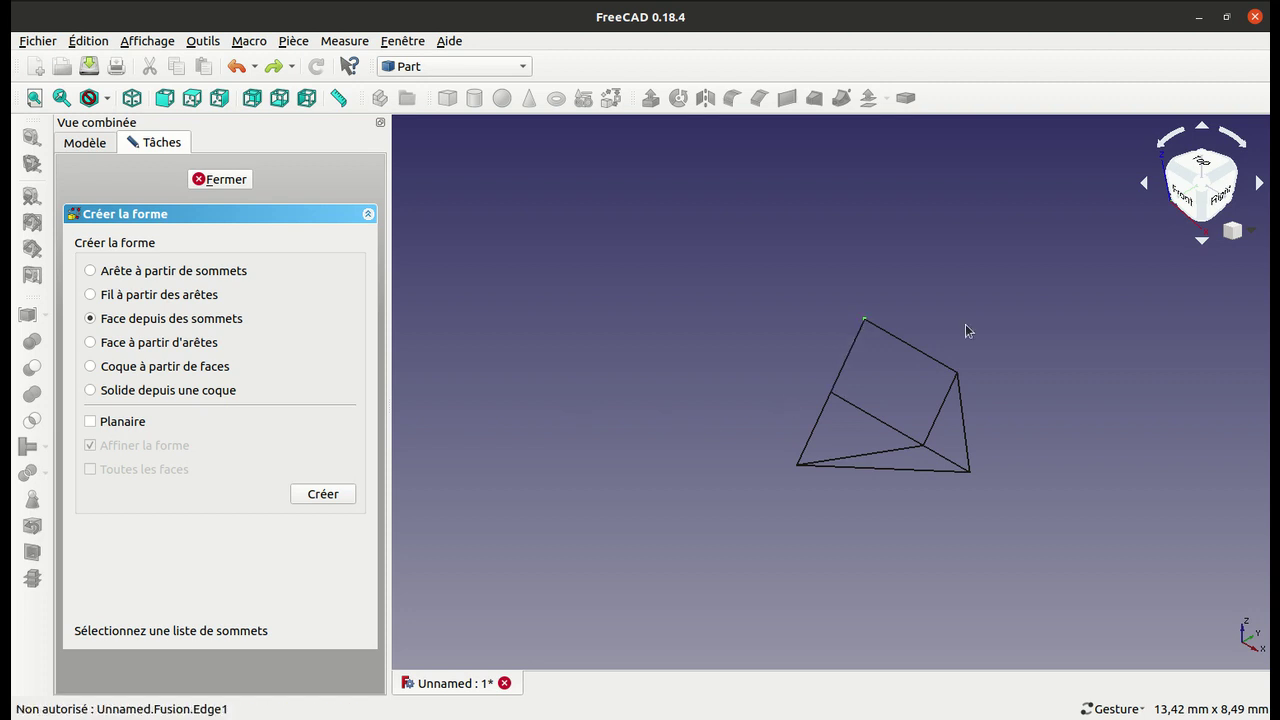
{"action": "left_click", "coordinate": [956, 376]}
{"action": "left_click", "coordinate": [322, 500]}
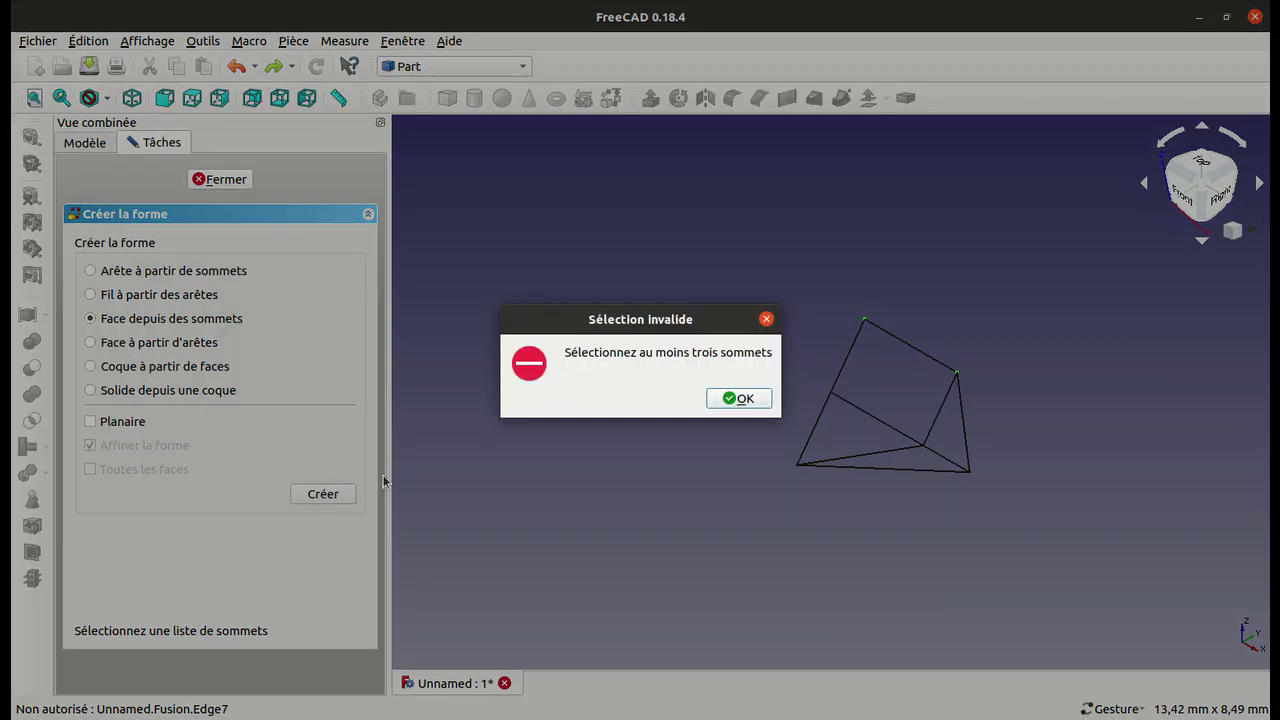
{"action": "left_click", "coordinate": [760, 401]}
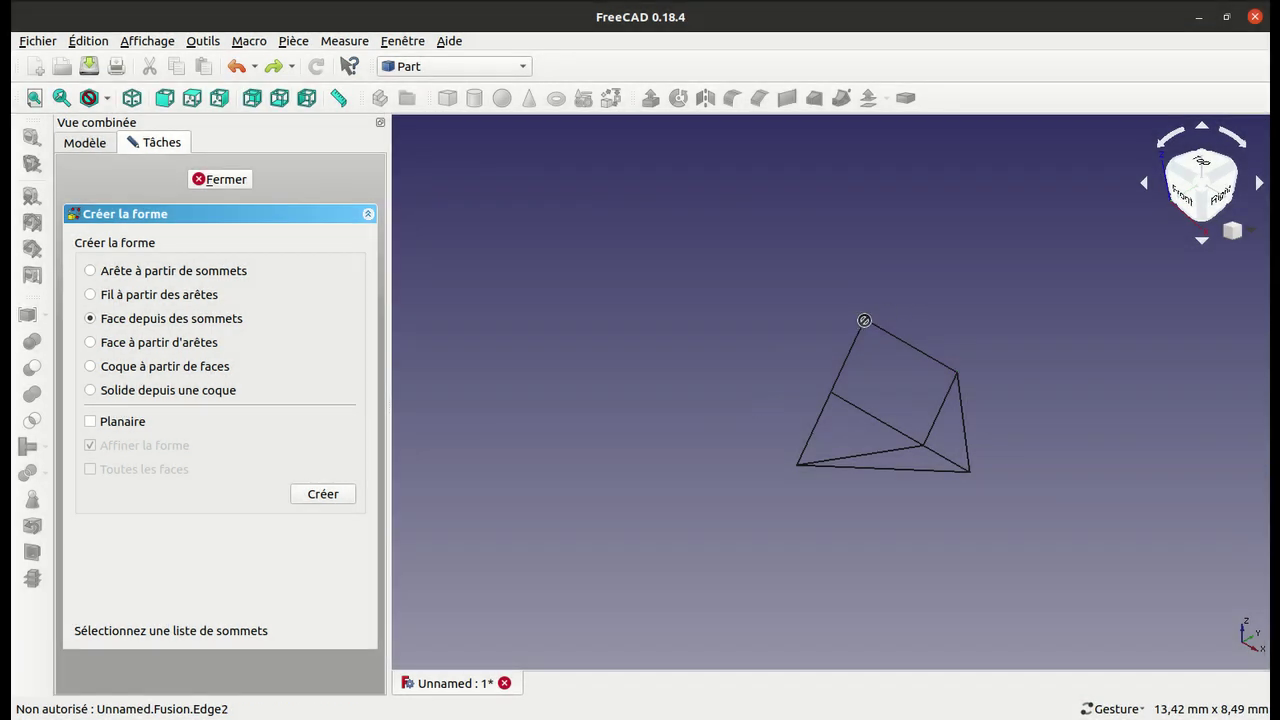
{"action": "left_click", "coordinate": [865, 322]}
Step: Build a planar triangular face from the right, inner and third picked vertices
{"action": "left_click", "coordinate": [957, 374]}
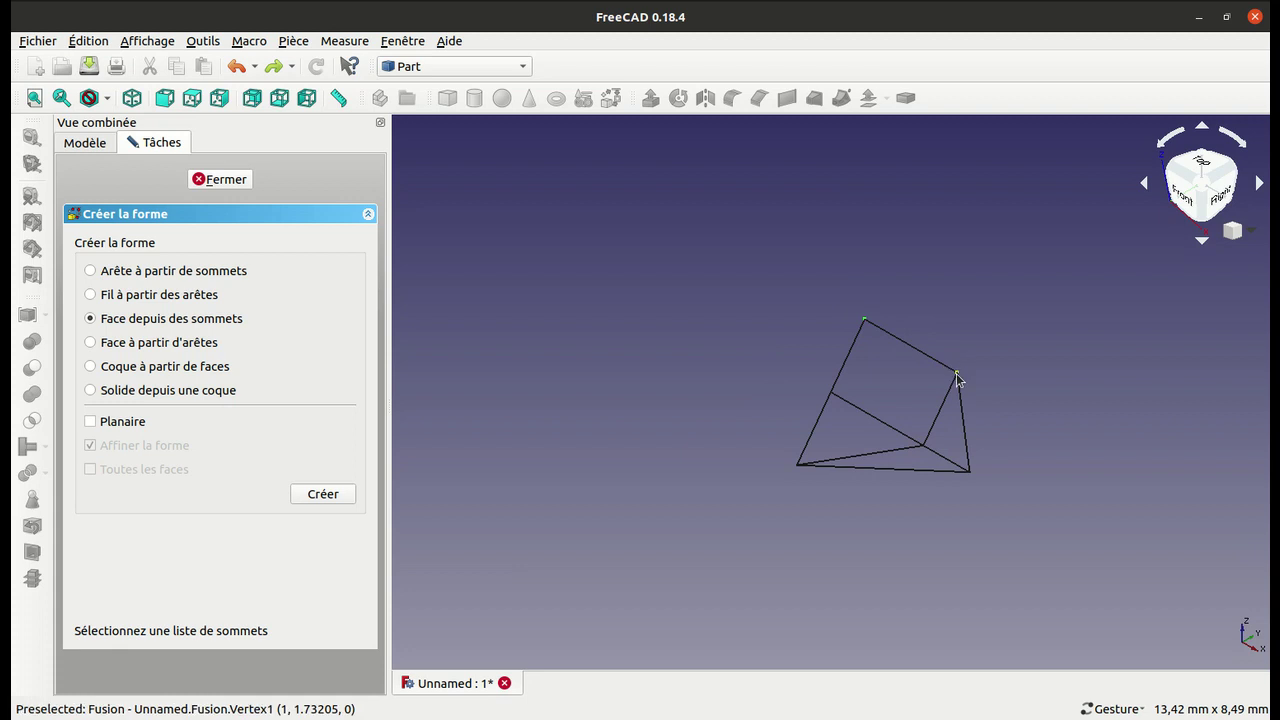
{"action": "left_click", "coordinate": [926, 445]}
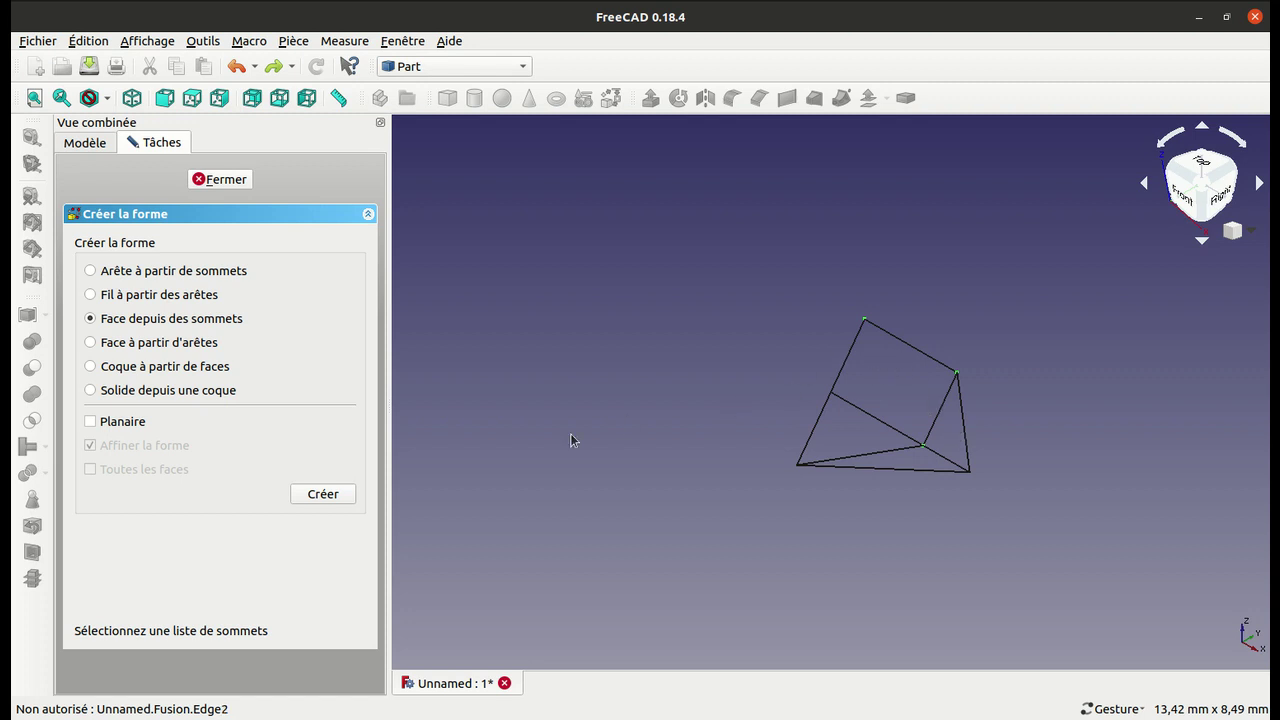
{"action": "left_click", "coordinate": [335, 497]}
{"action": "left_click", "coordinate": [326, 497]}
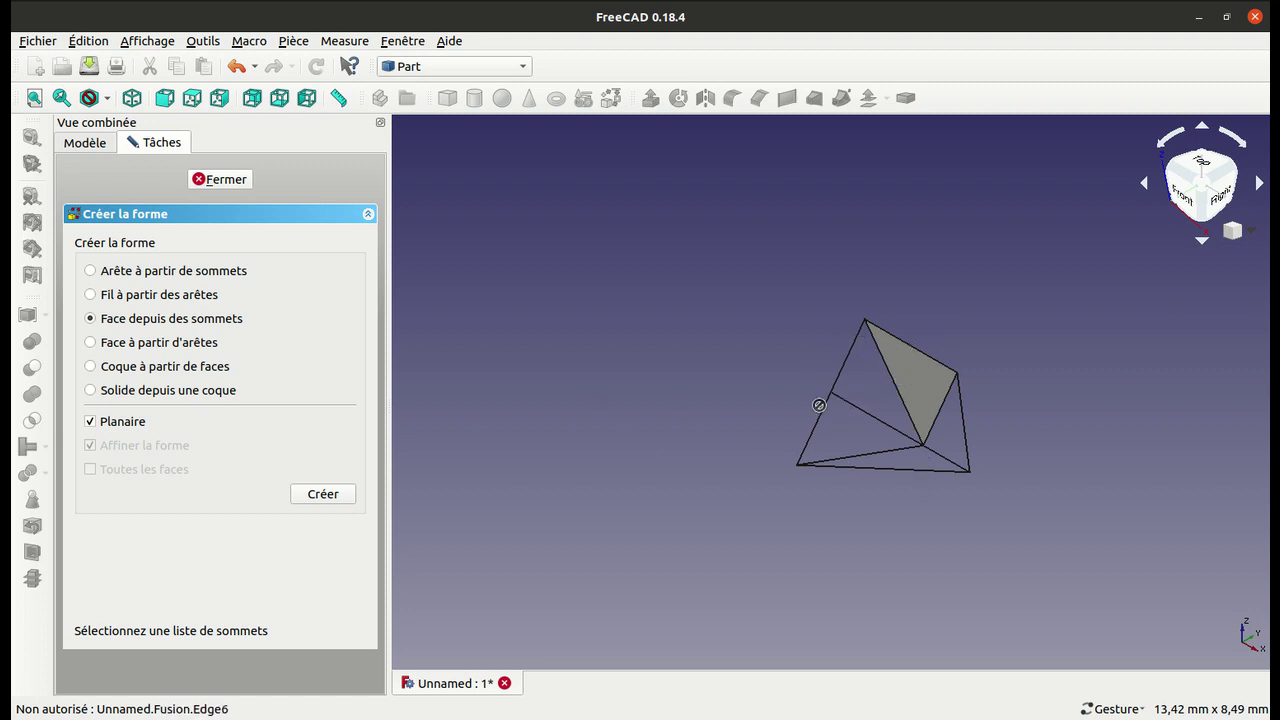
Step: Create a second face from the top, bottom-right and bottom-left vertices of the wireframe
{"action": "left_click", "coordinate": [161, 296]}
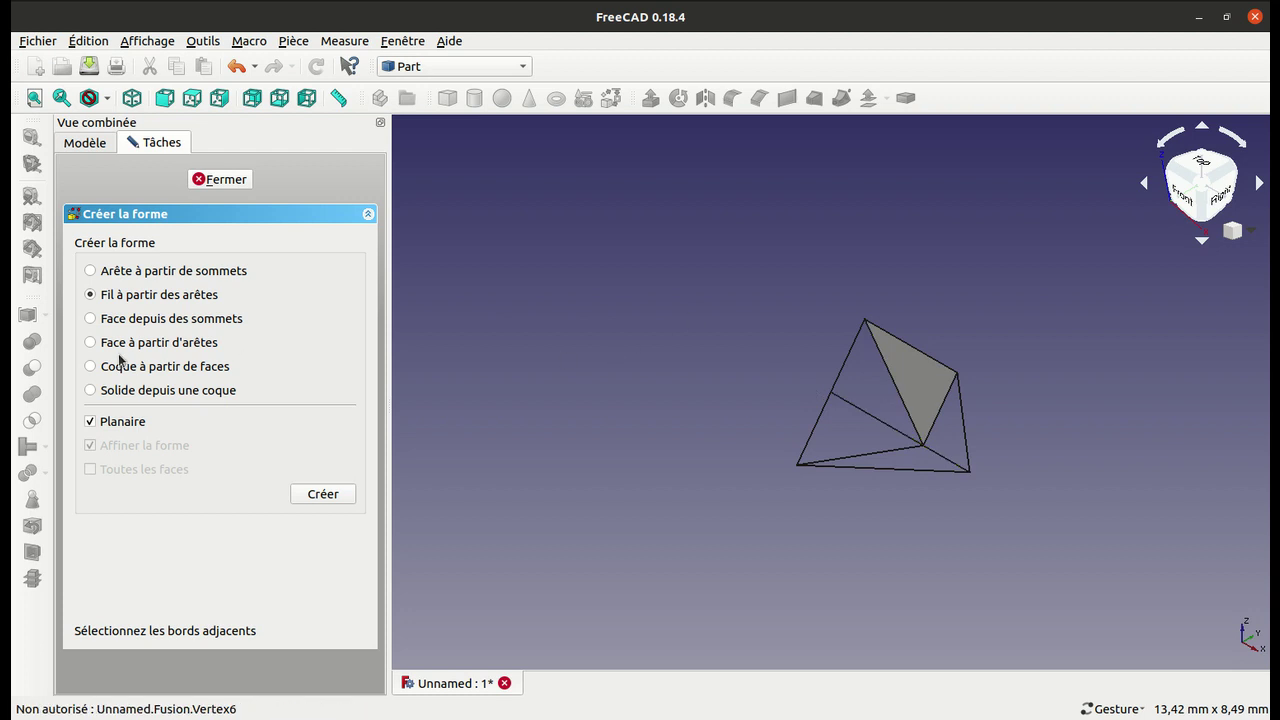
{"action": "left_click", "coordinate": [90, 319]}
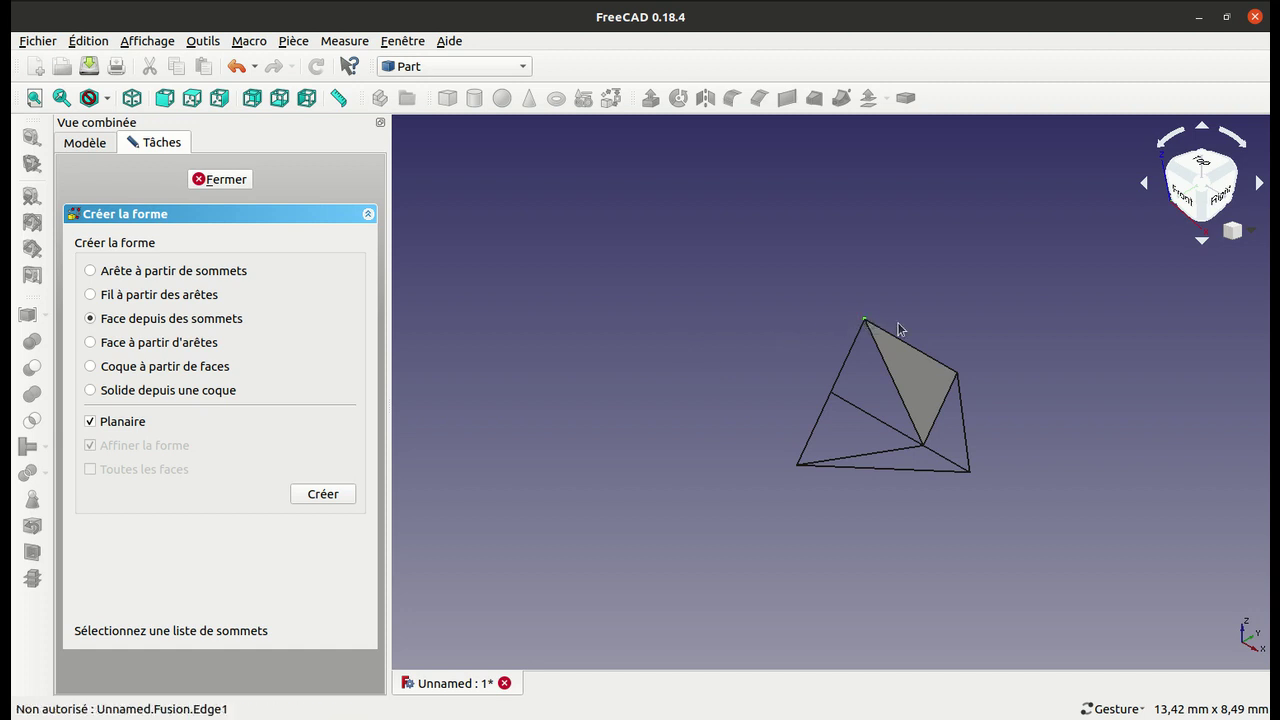
{"action": "left_click", "coordinate": [958, 375]}
{"action": "left_click", "coordinate": [969, 474]}
{"action": "left_click", "coordinate": [798, 467]}
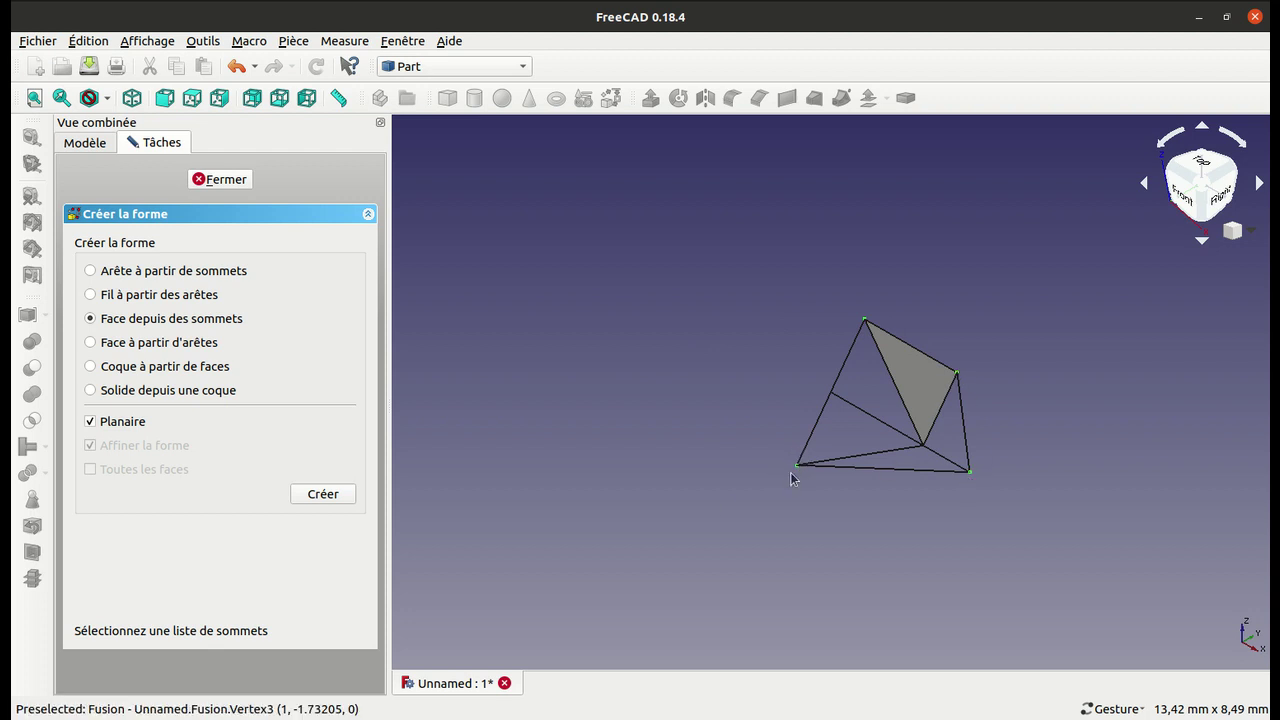
{"action": "left_click", "coordinate": [323, 495]}
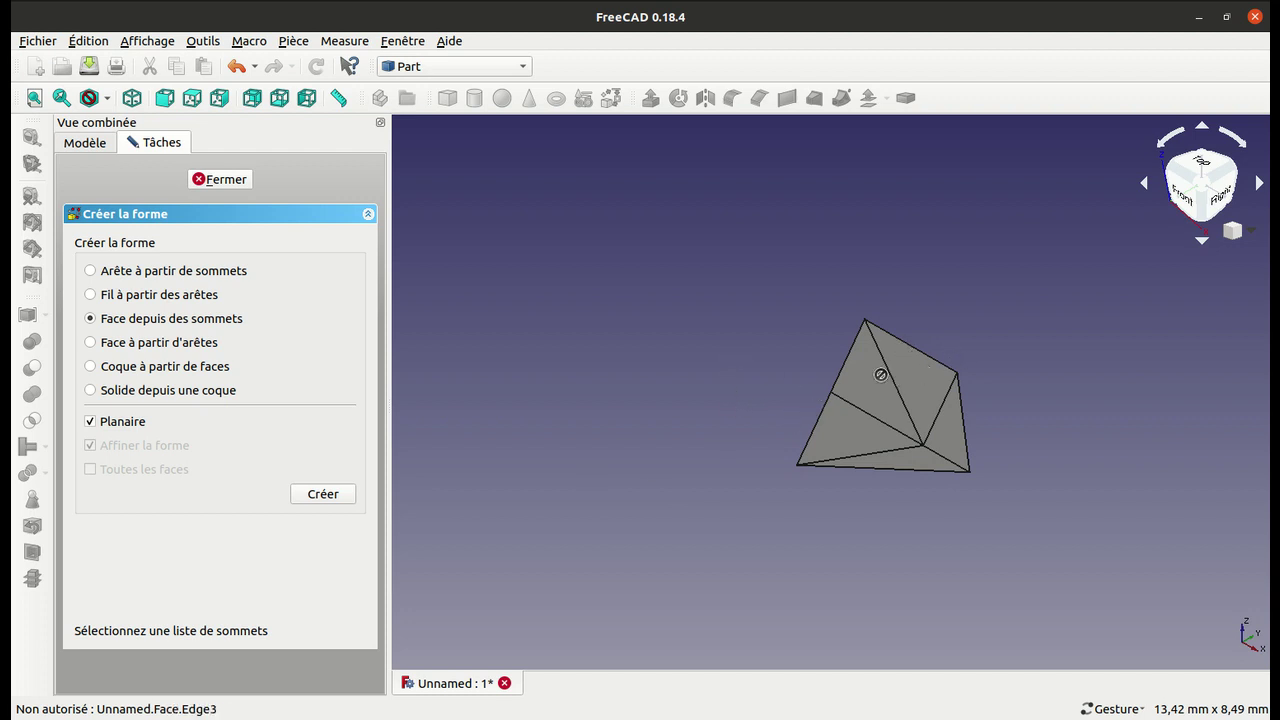
Step: Close the shape builder and delete the created Face from the model tree
{"action": "left_click", "coordinate": [221, 181]}
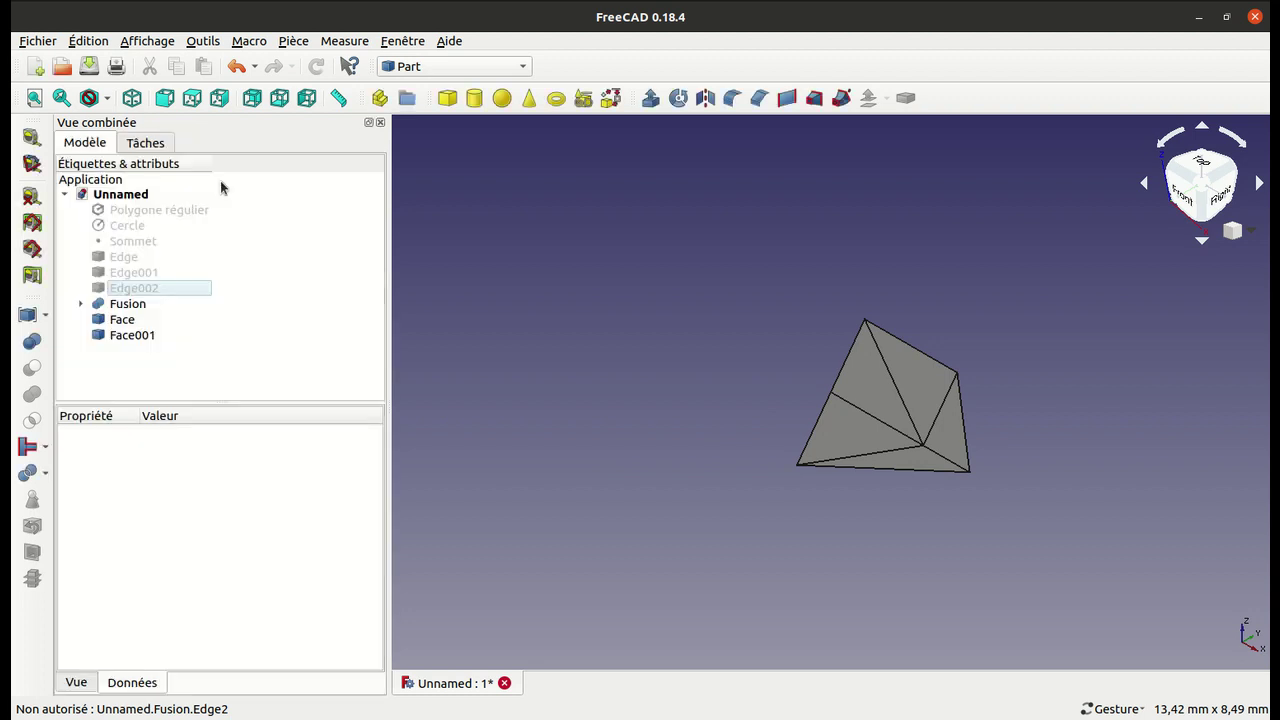
{"action": "left_click", "coordinate": [129, 322]}
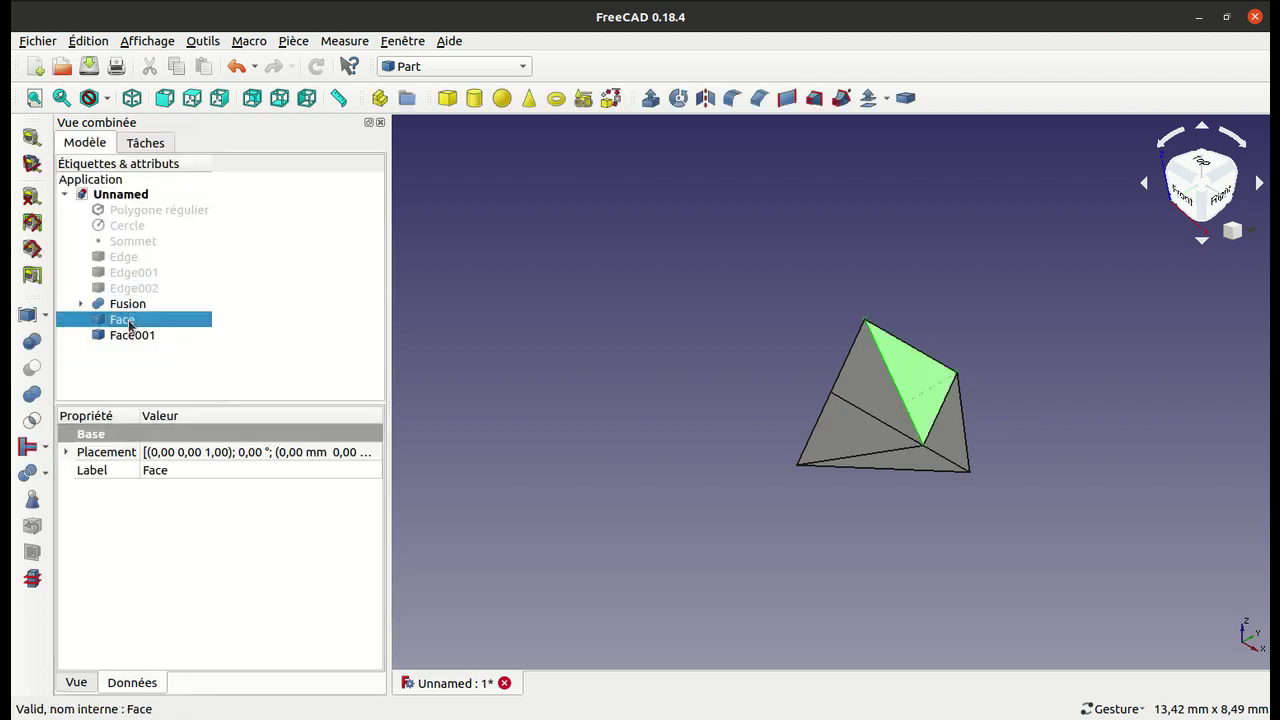
{"action": "key", "text": "Delete"}
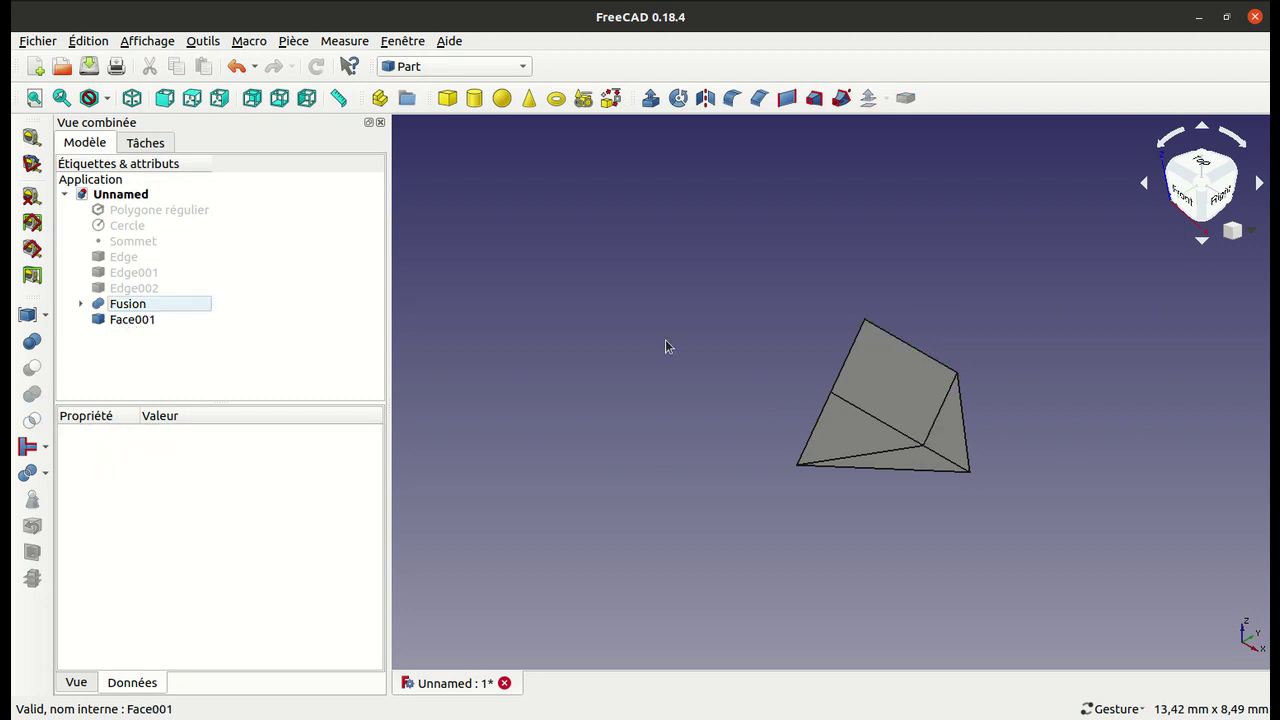
{"action": "mouse_move", "coordinate": [674, 363]}
{"action": "left_mouse_down"}
{"action": "mouse_move", "coordinate": [837, 466]}
{"action": "mouse_move", "coordinate": [806, 477]}
{"action": "mouse_move", "coordinate": [650, 361]}
{"action": "left_mouse_up"}
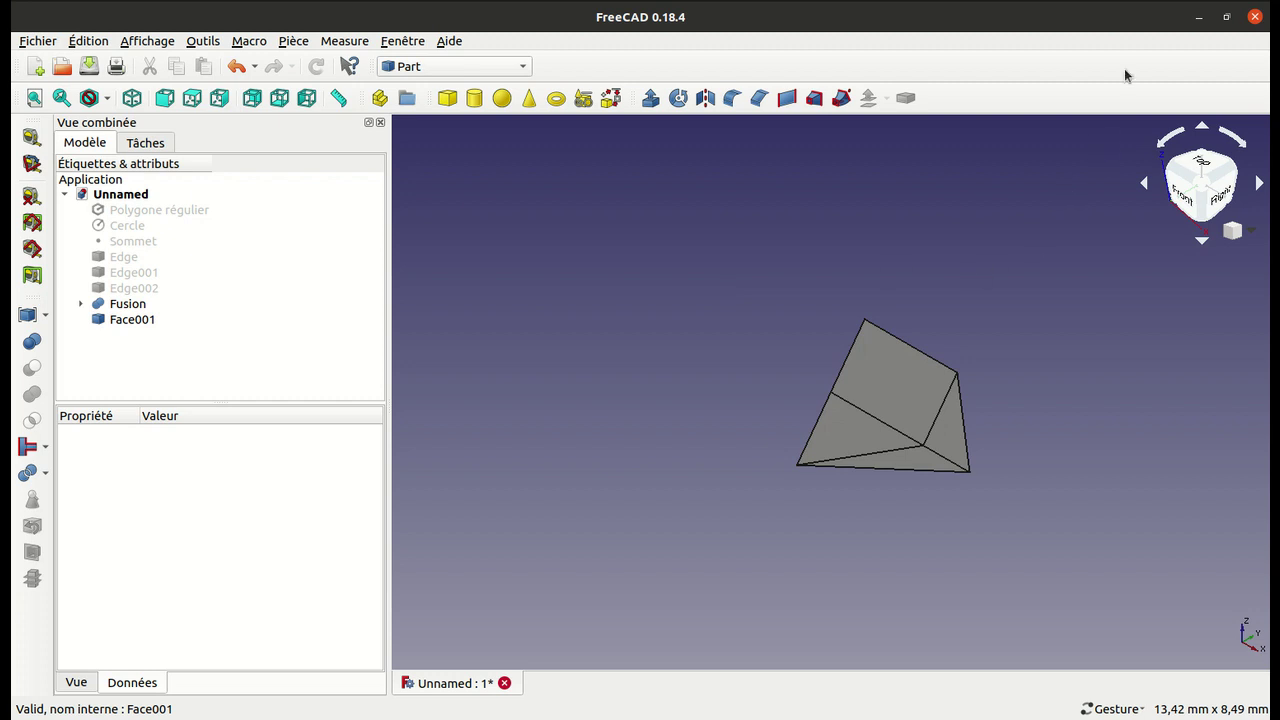
{"action": "left_click", "coordinate": [1131, 6]}
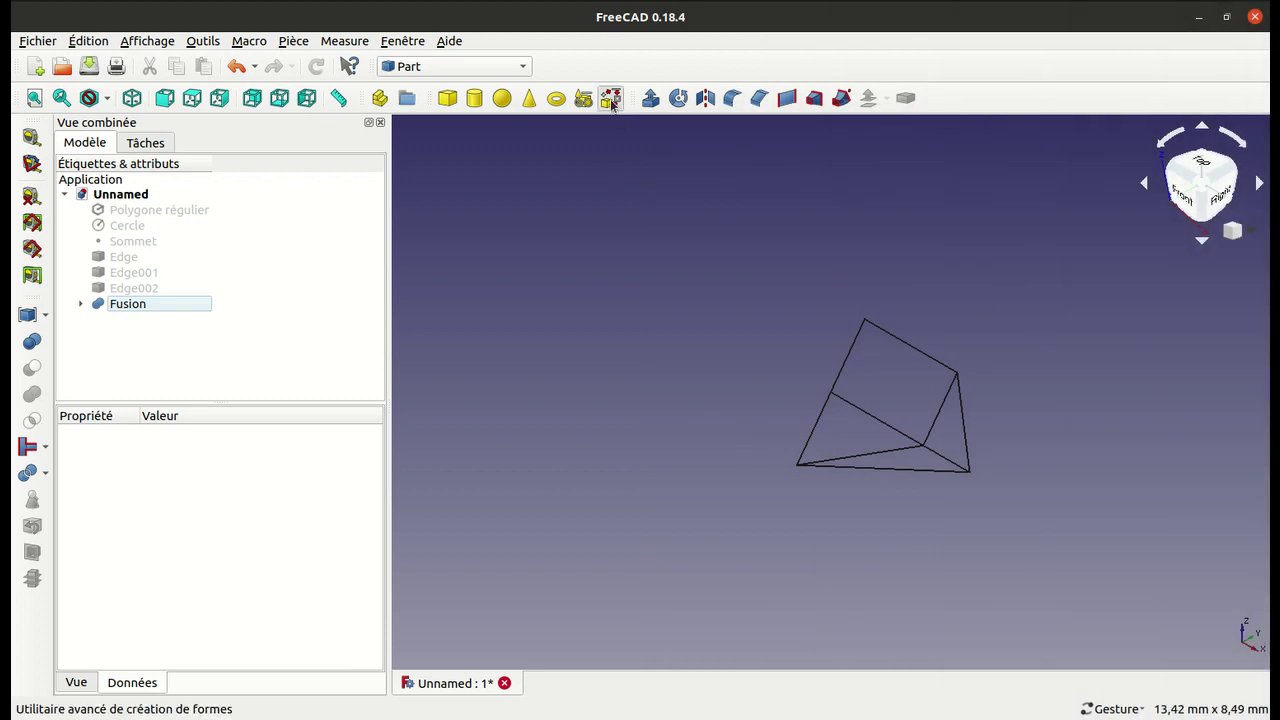
Step: Build a face from the top, right, bottom and left outer edges, then select shell-from-faces mode
{"action": "left_click", "coordinate": [610, 98]}
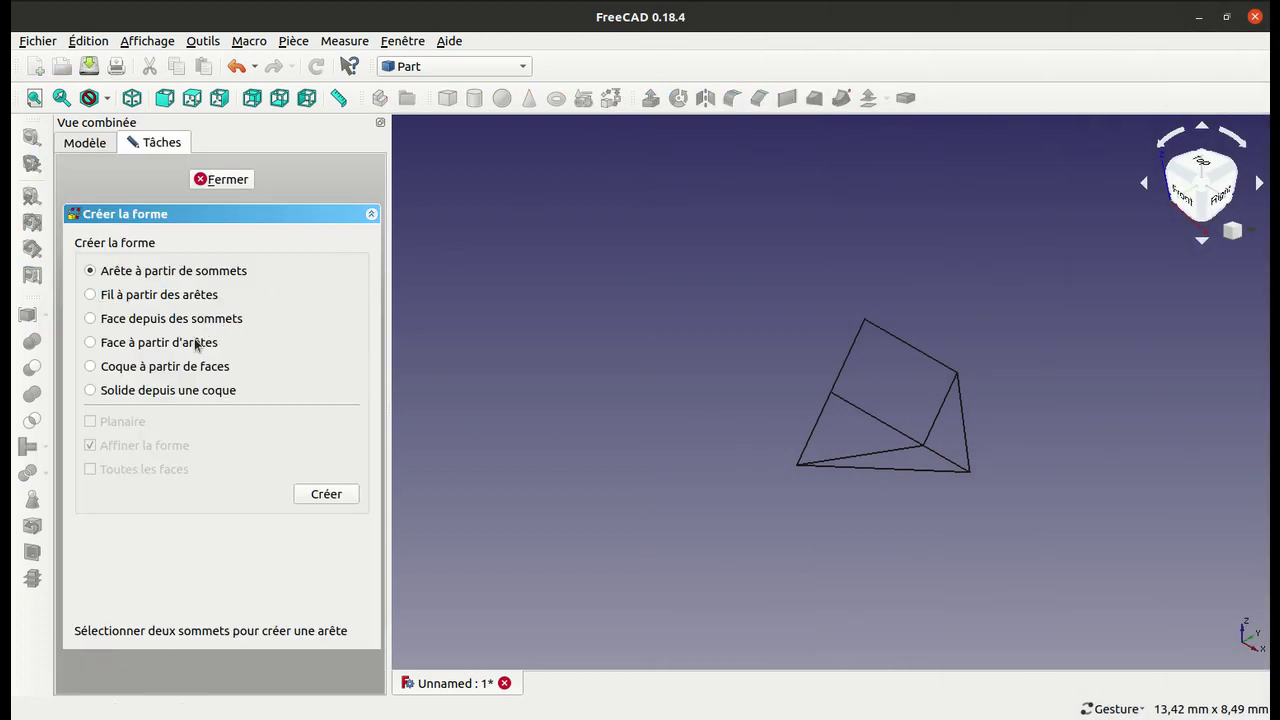
{"action": "left_click", "coordinate": [196, 343]}
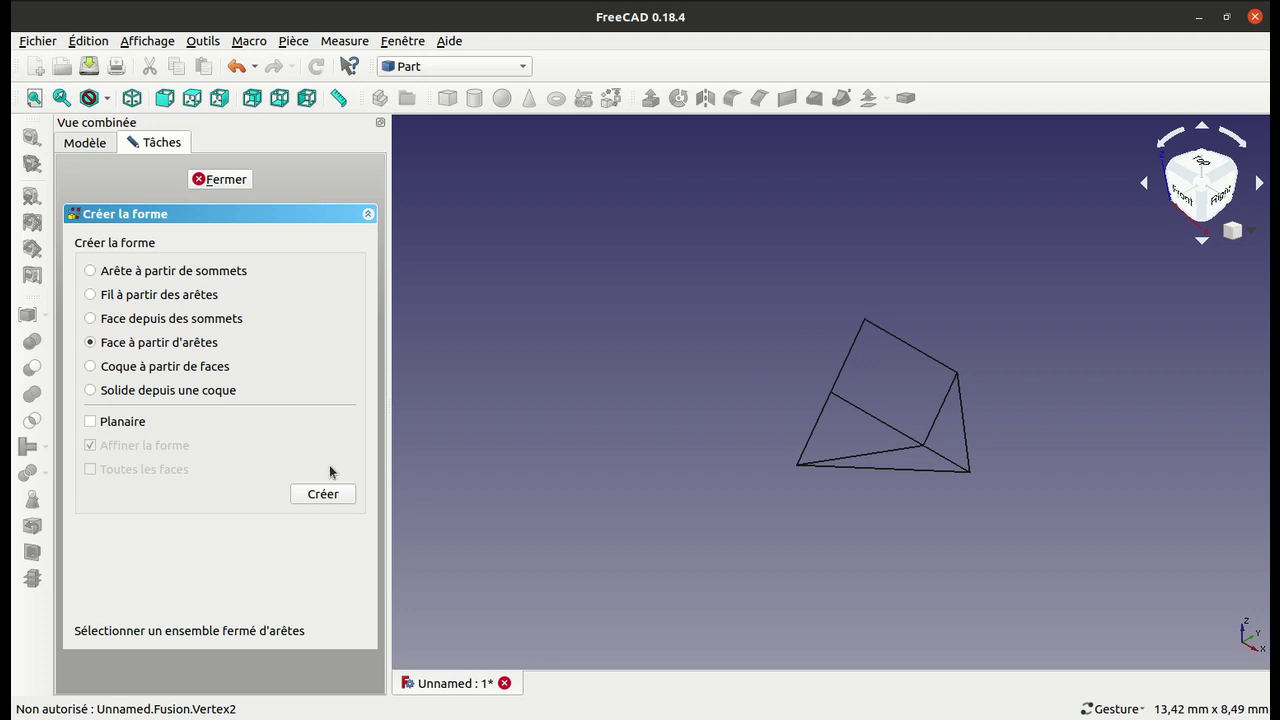
{"action": "left_click", "coordinate": [909, 349]}
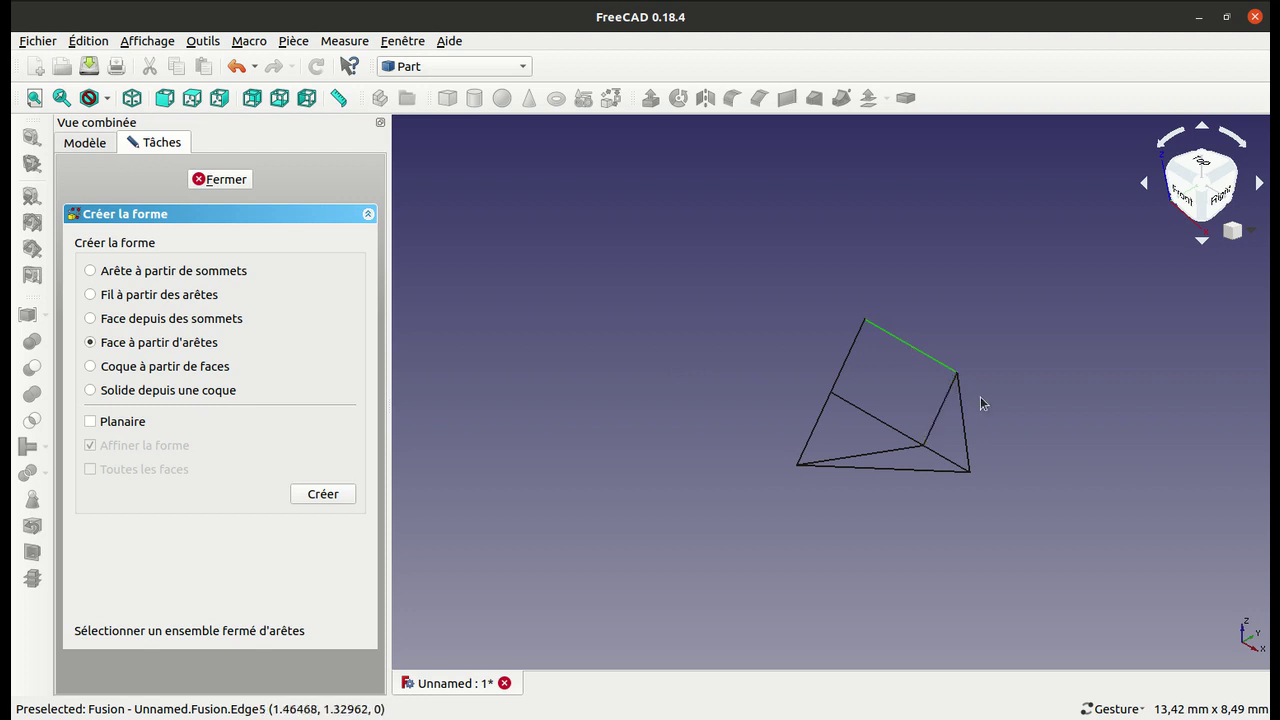
{"action": "left_click", "coordinate": [963, 415]}
{"action": "left_click", "coordinate": [888, 467]}
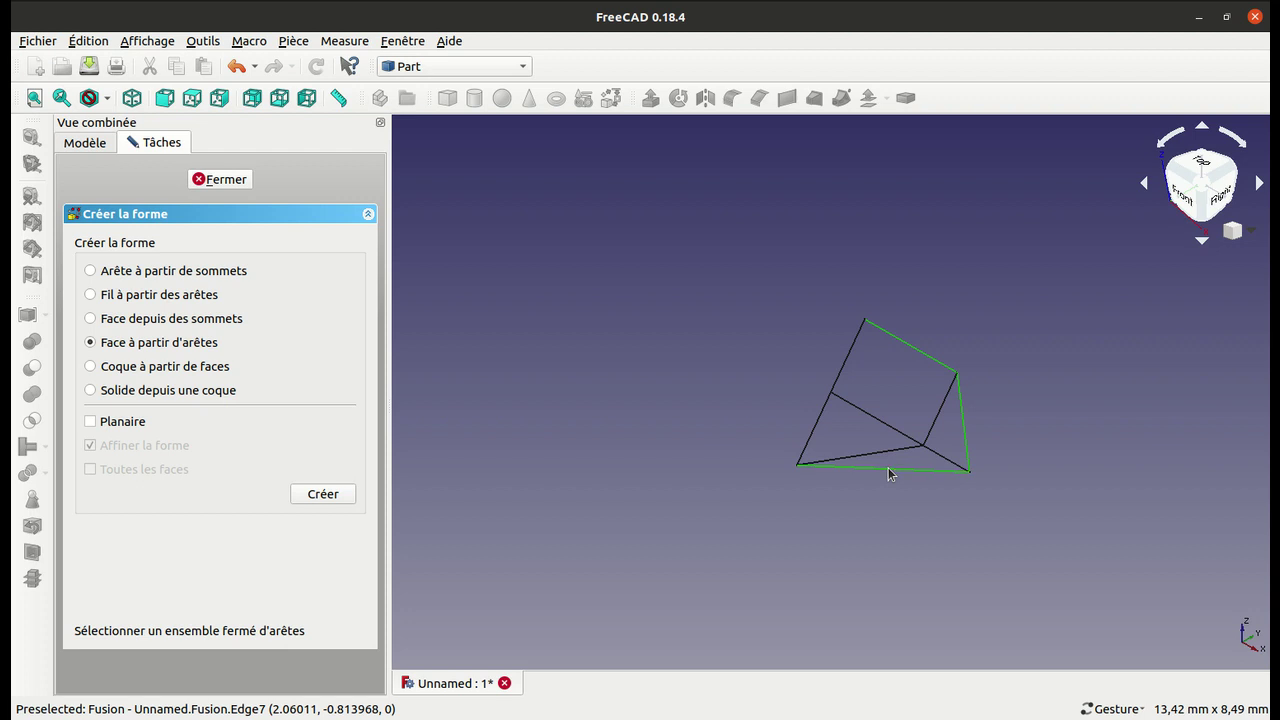
{"action": "left_click", "coordinate": [819, 426]}
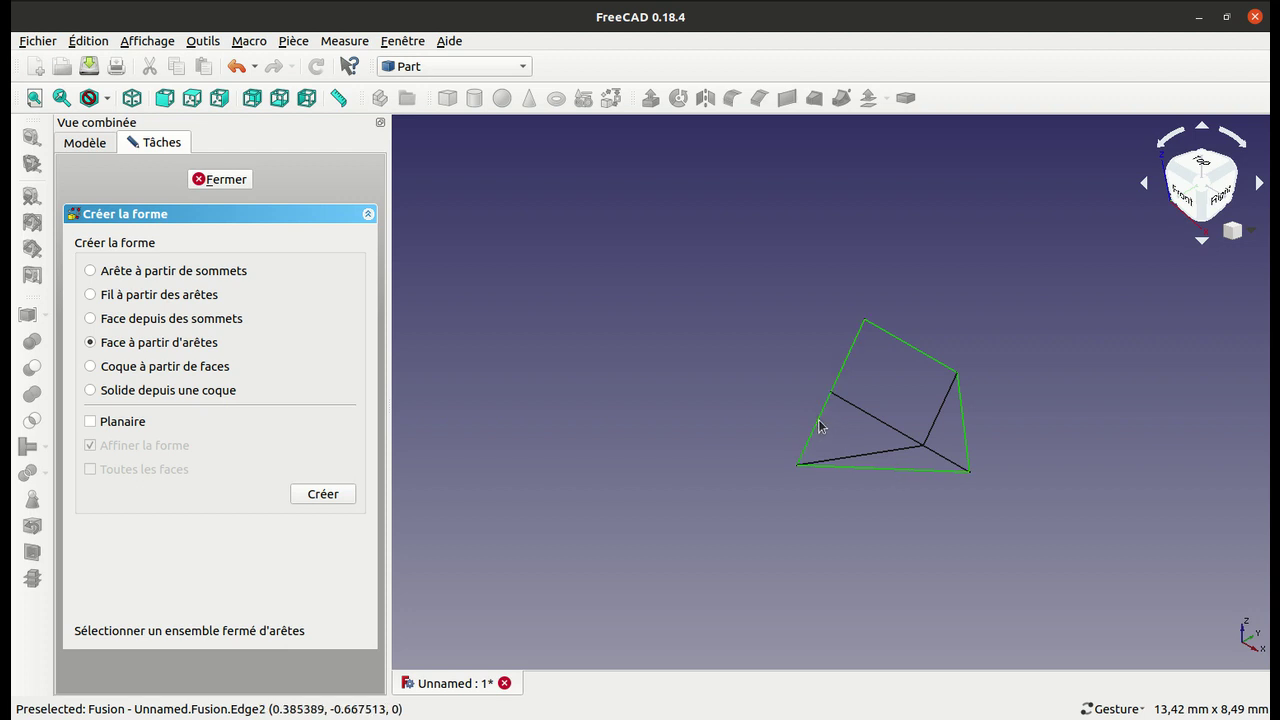
{"action": "left_click", "coordinate": [307, 495]}
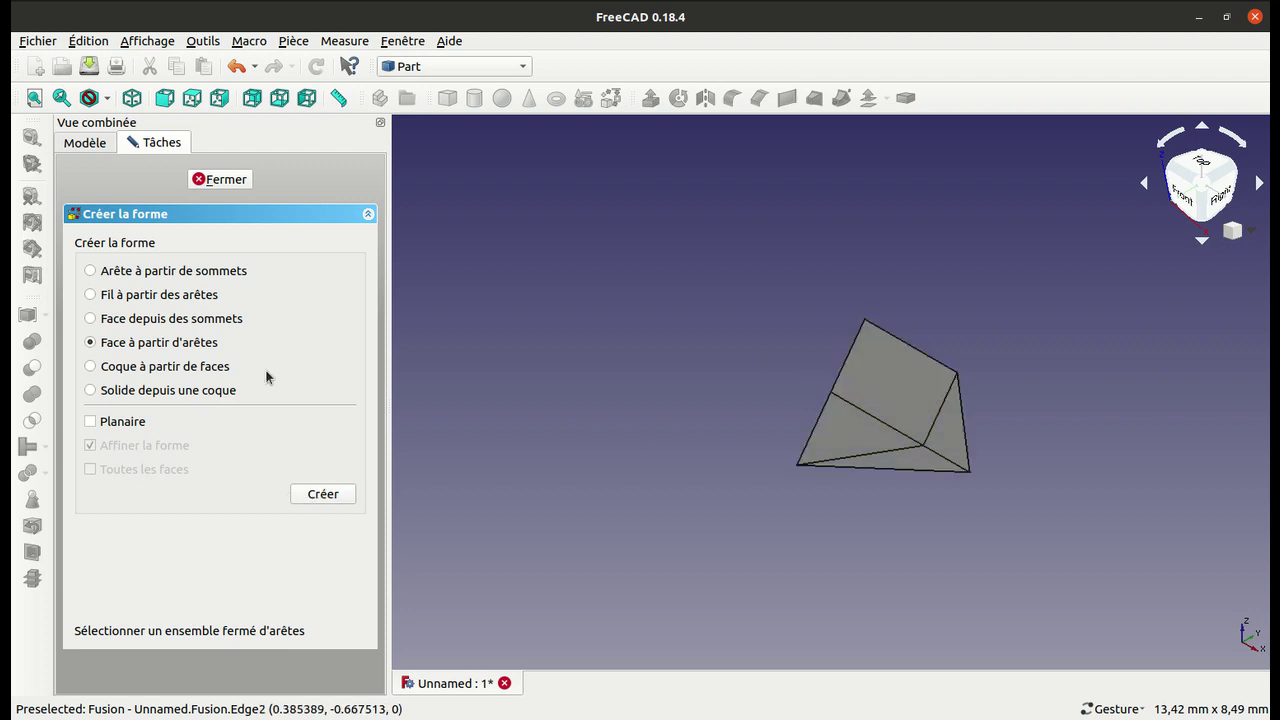
{"action": "left_click", "coordinate": [165, 366]}
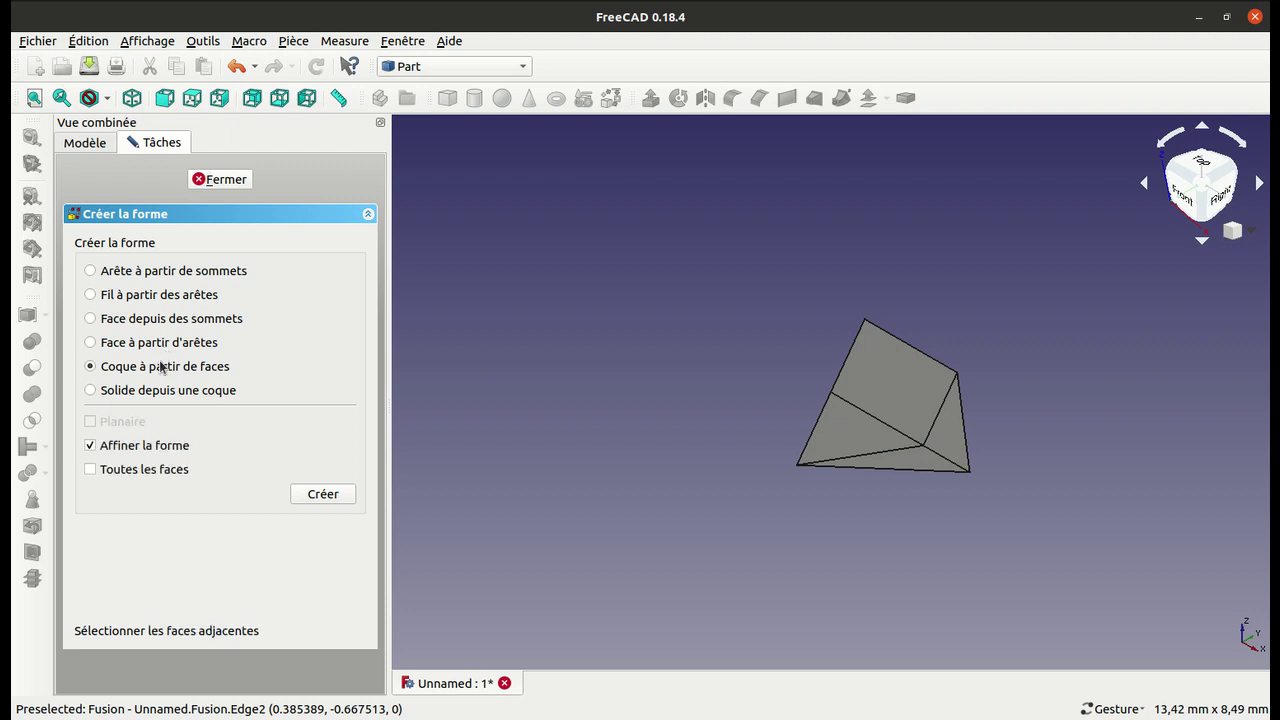
Step: Hide the new face and build a face from the four edges of the upper quad area
{"action": "left_click", "coordinate": [908, 390]}
{"action": "key", "text": "space"}
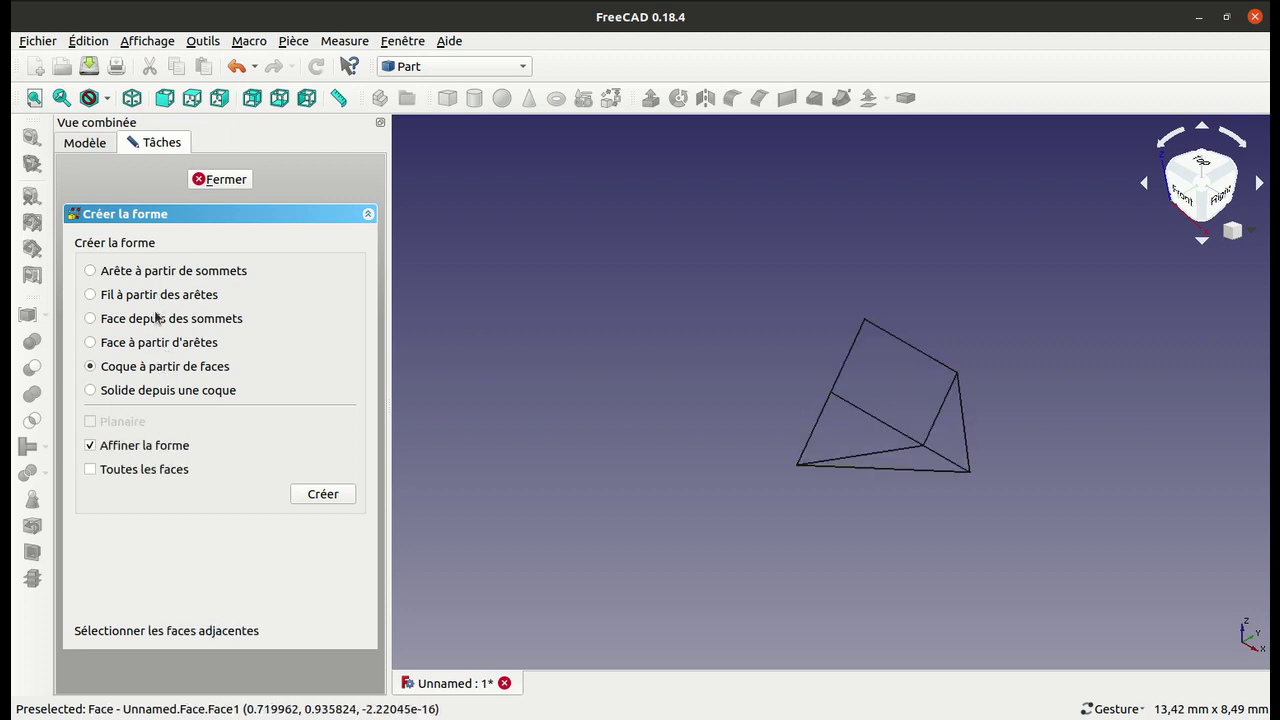
{"action": "left_click", "coordinate": [155, 343]}
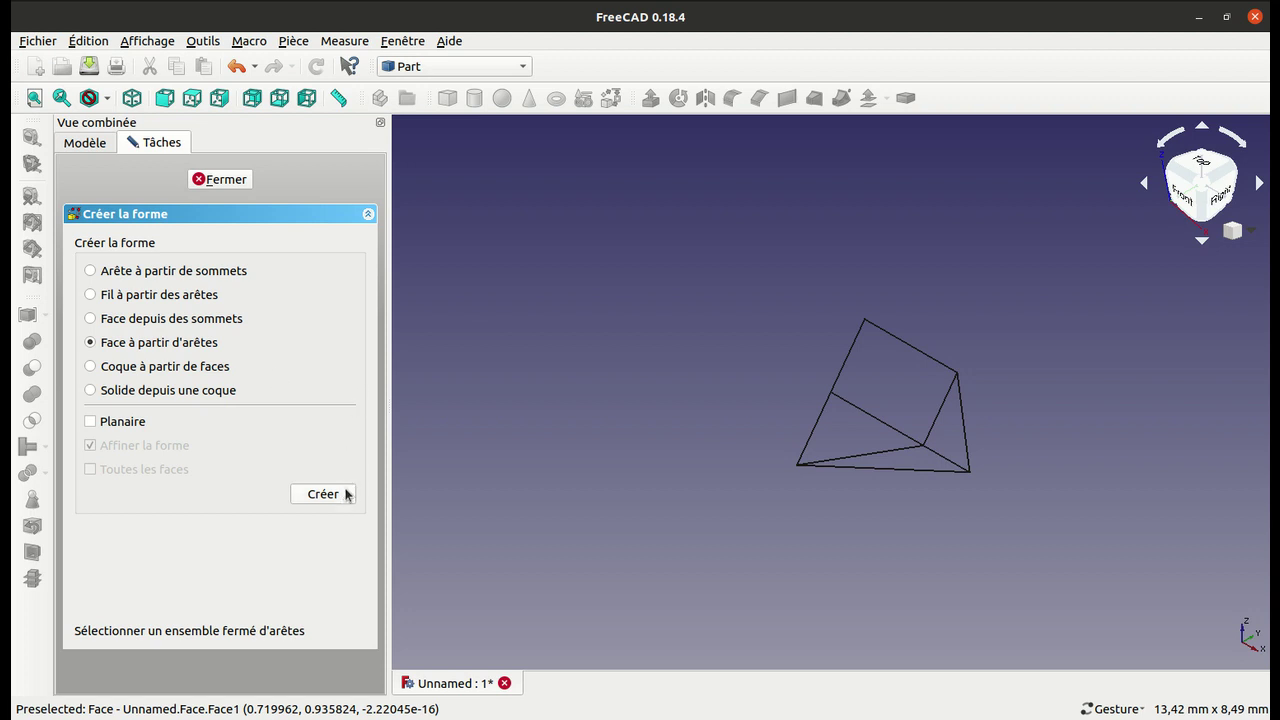
{"action": "left_click", "coordinate": [936, 418]}
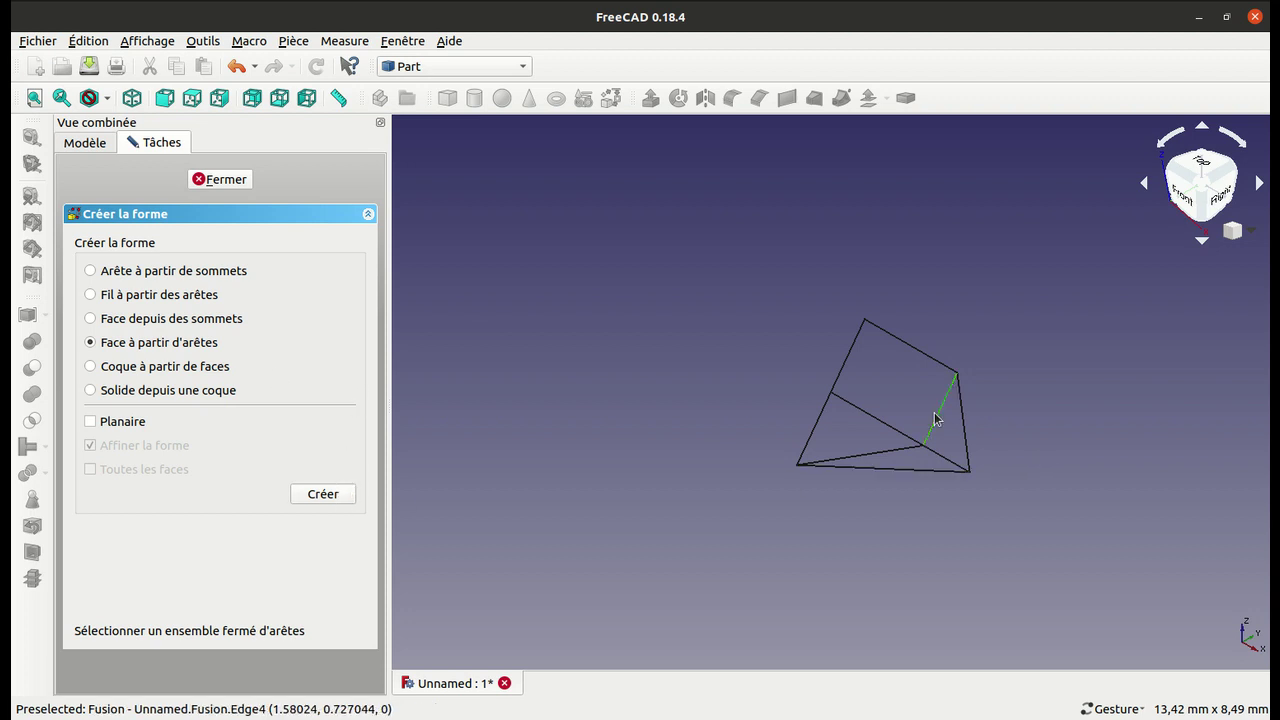
{"action": "left_click", "coordinate": [940, 363]}
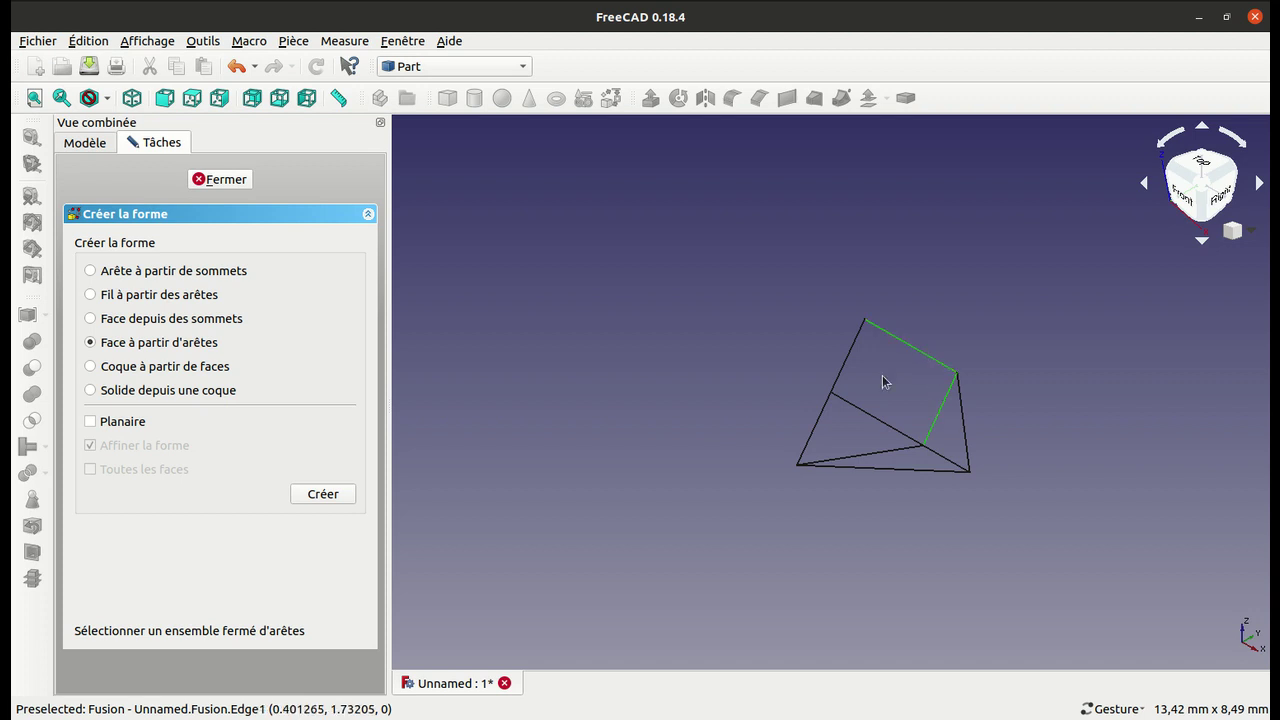
{"action": "left_click", "coordinate": [841, 457]}
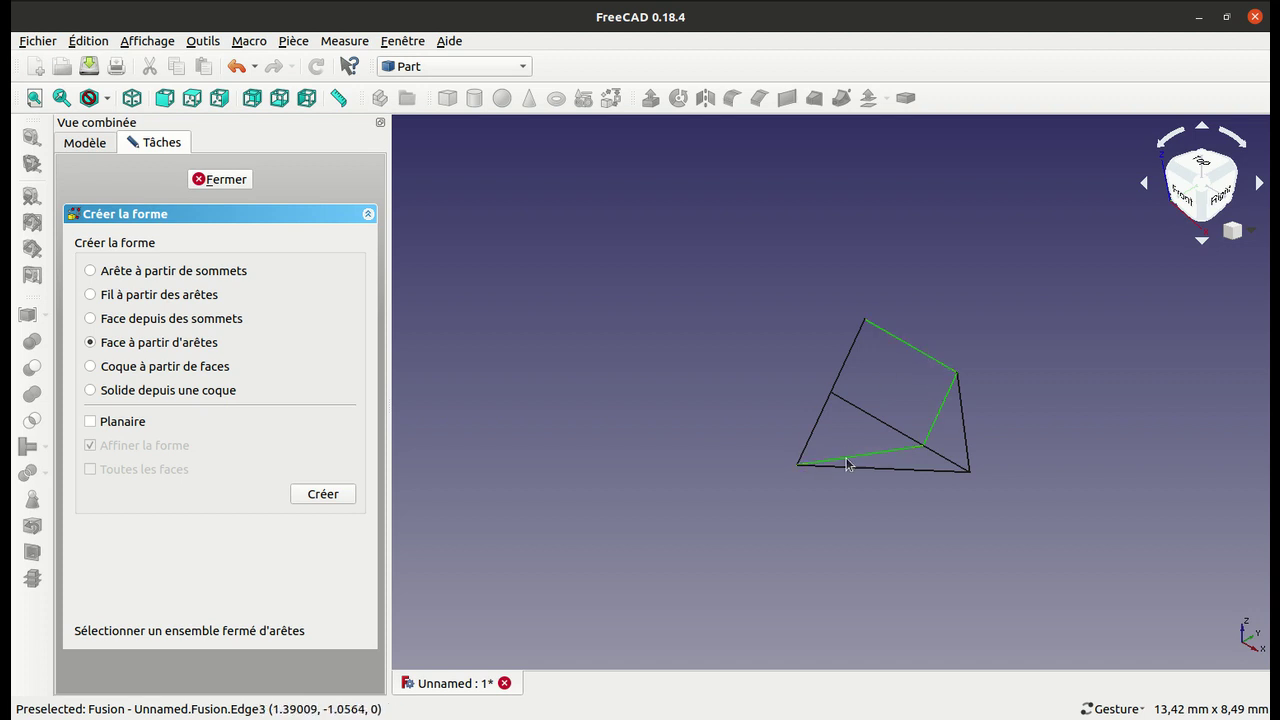
{"action": "left_click", "coordinate": [821, 424]}
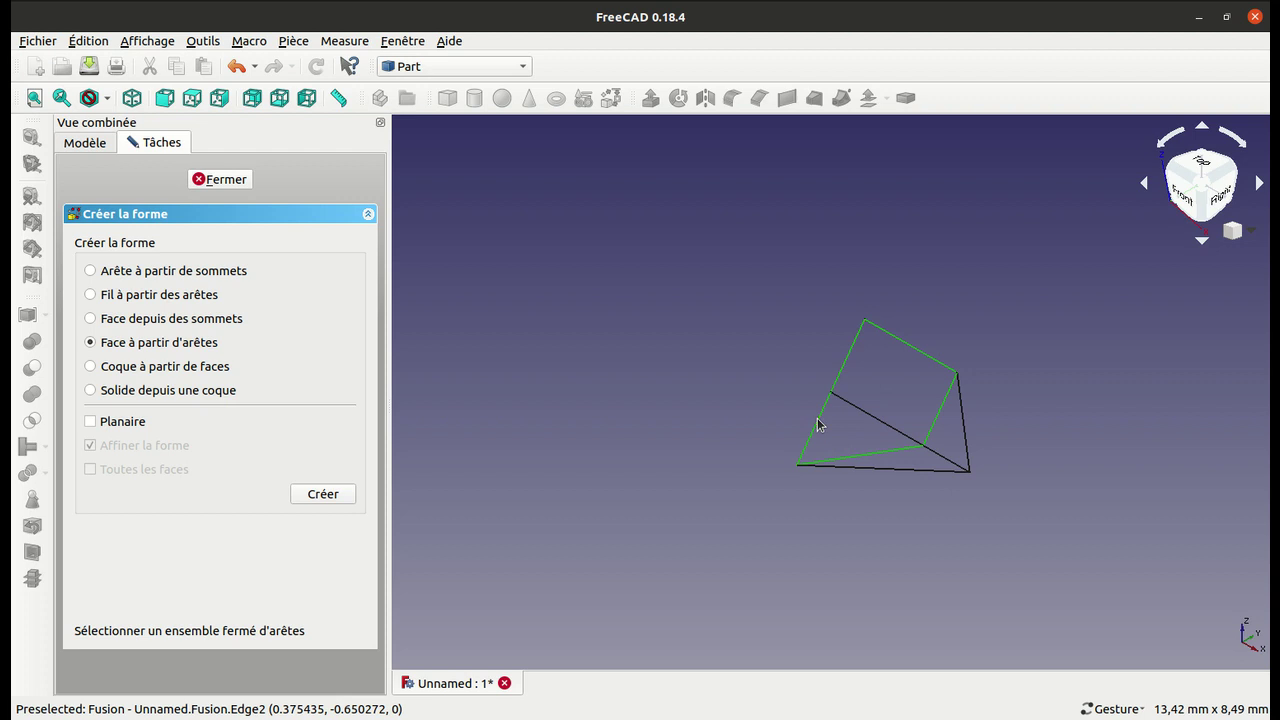
{"action": "left_click", "coordinate": [330, 497]}
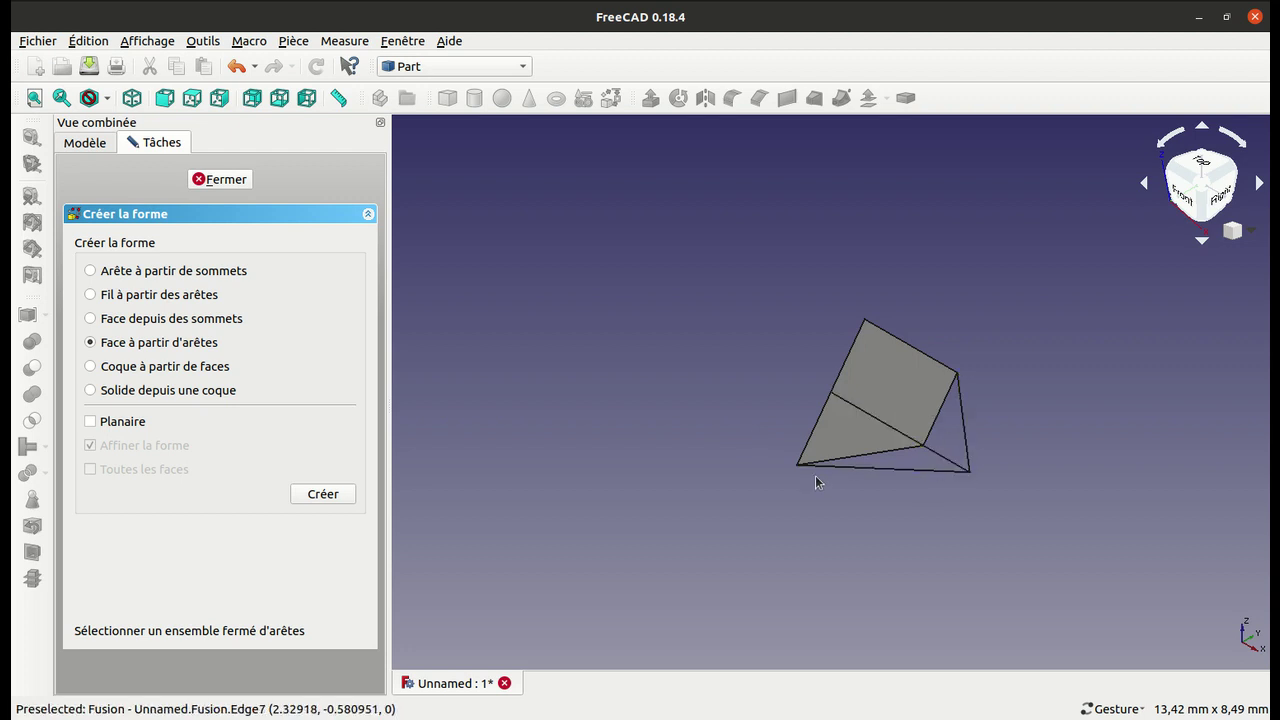
Step: Build a planar face from the lower triangle's three edges
{"action": "left_click", "coordinate": [913, 470]}
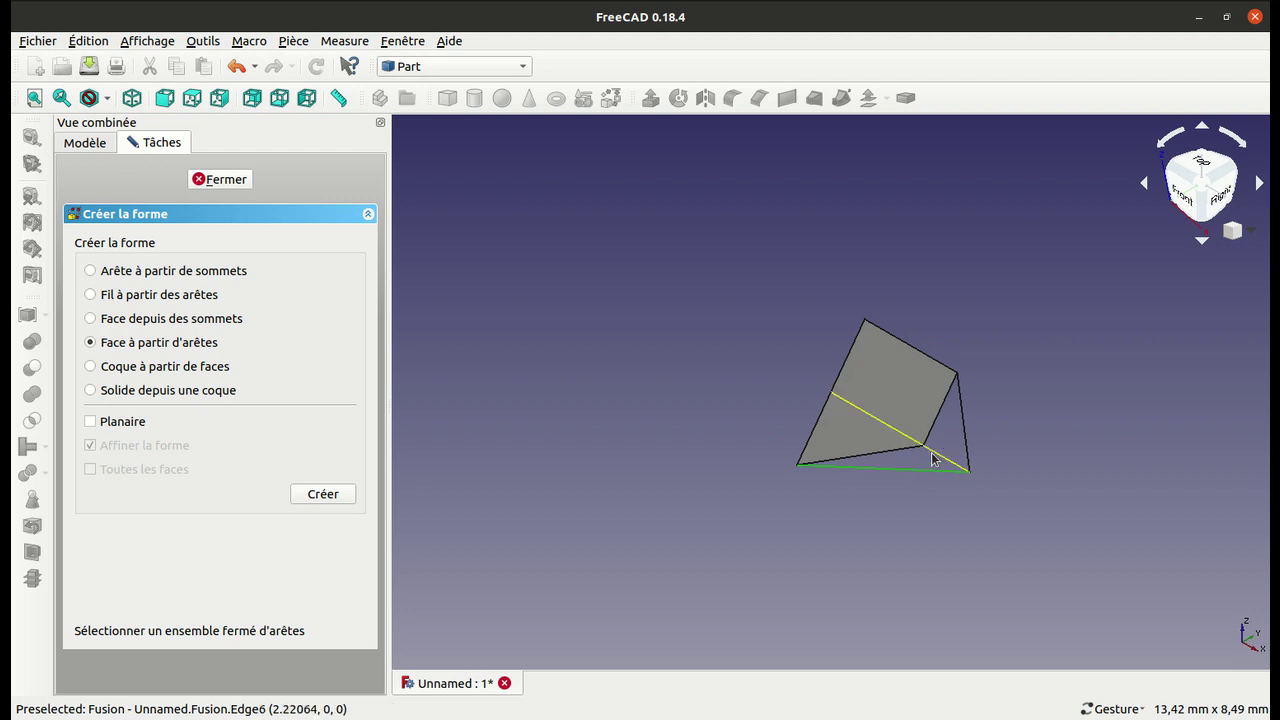
{"action": "left_click", "coordinate": [929, 451]}
{"action": "left_click", "coordinate": [907, 447]}
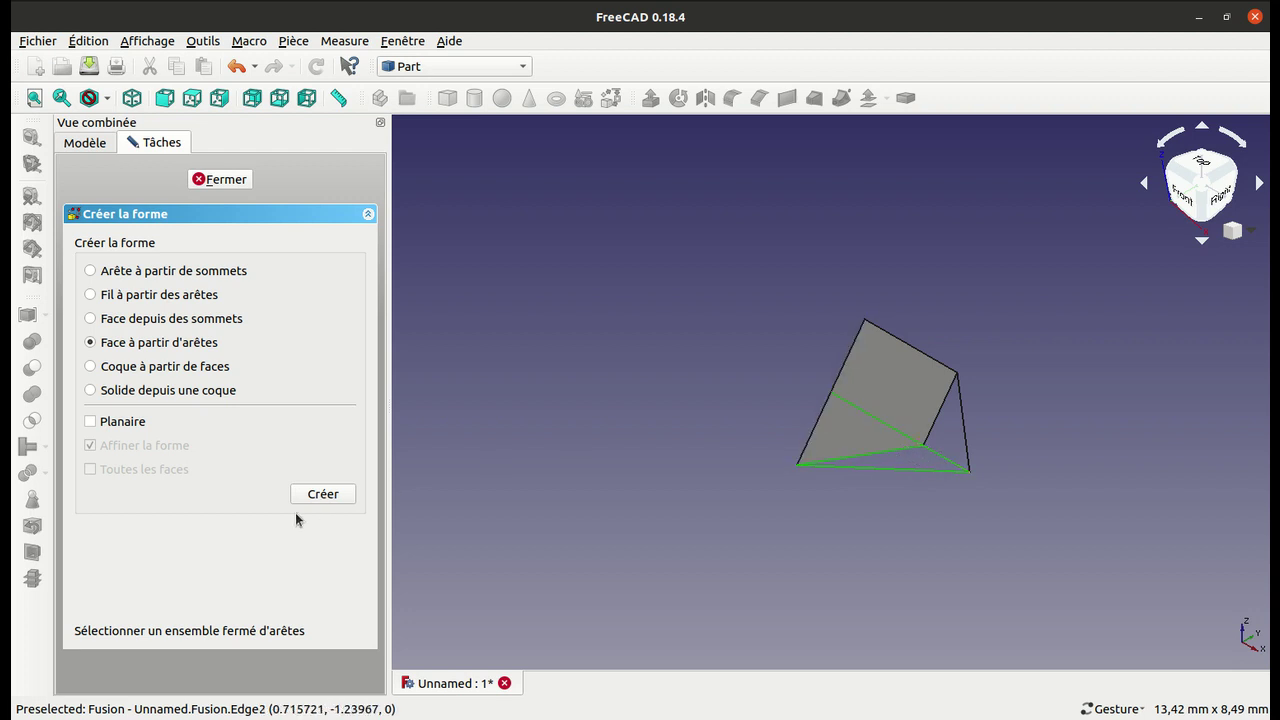
{"action": "left_click", "coordinate": [133, 425]}
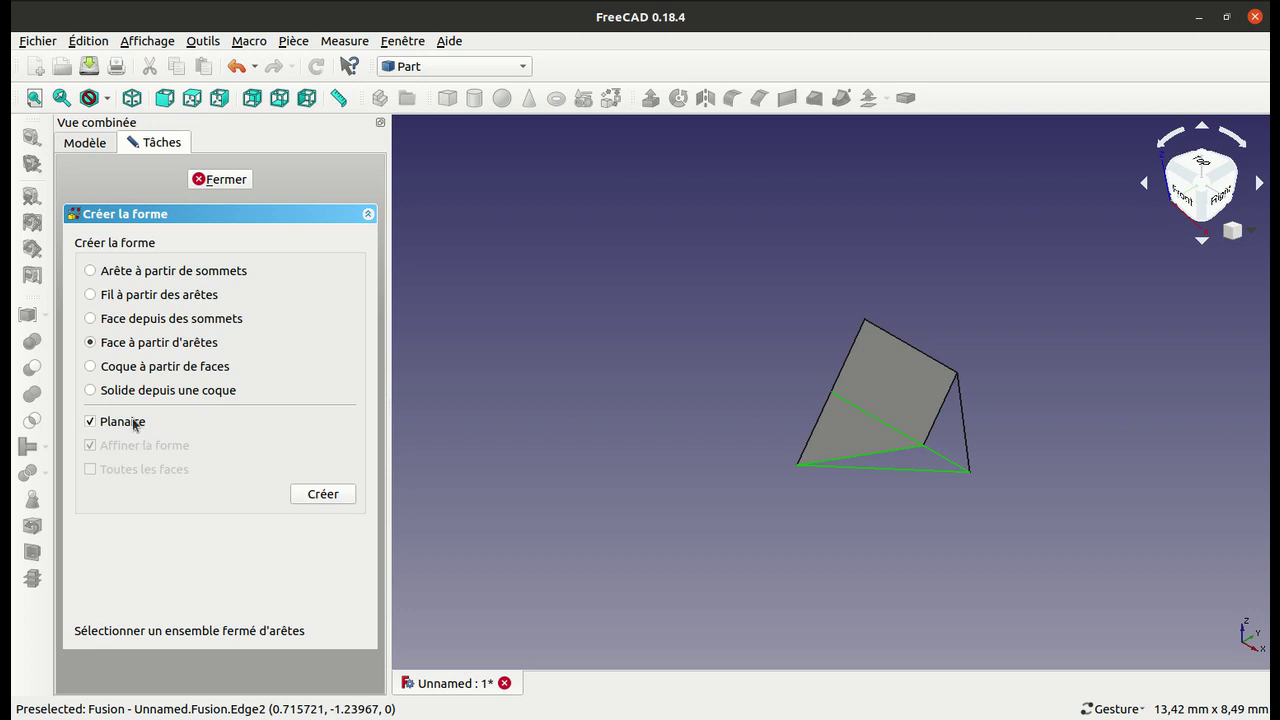
{"action": "left_click", "coordinate": [322, 496]}
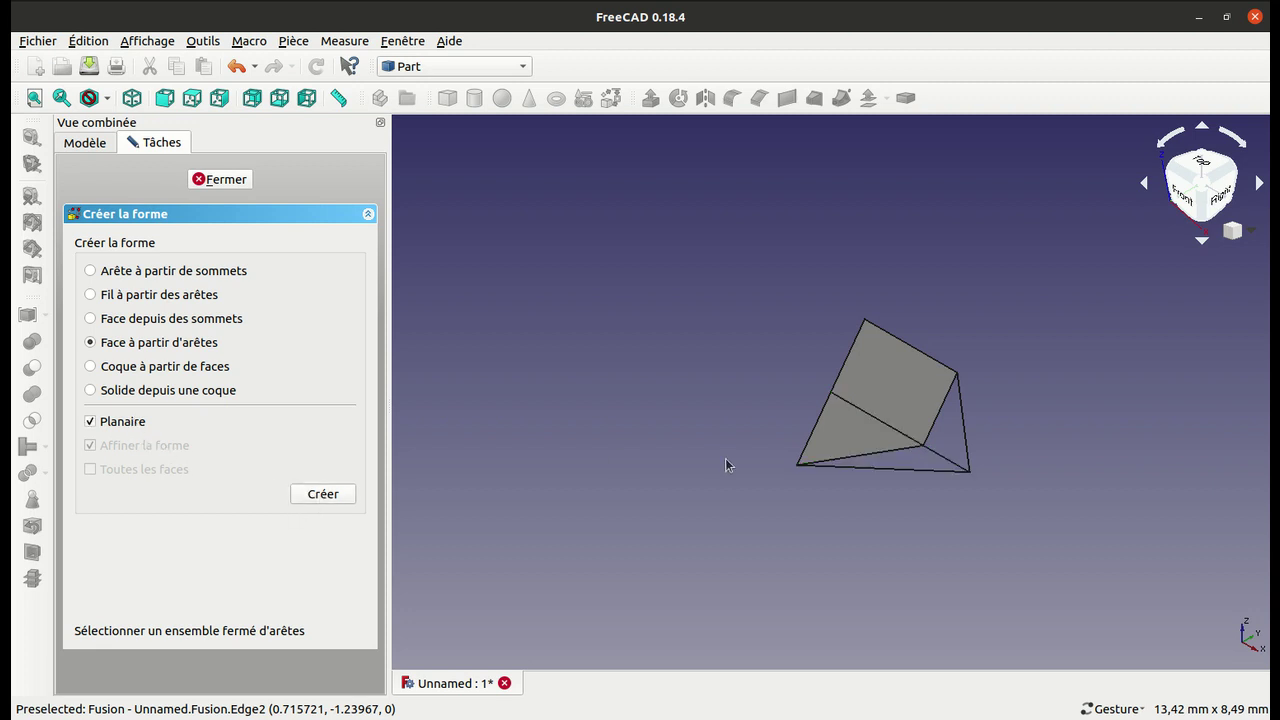
Step: Close the face-building task and display the grey Prisme wedge solid
{"action": "left_click_drag", "start_coordinate": [725, 458], "coordinate": [732, 510]}
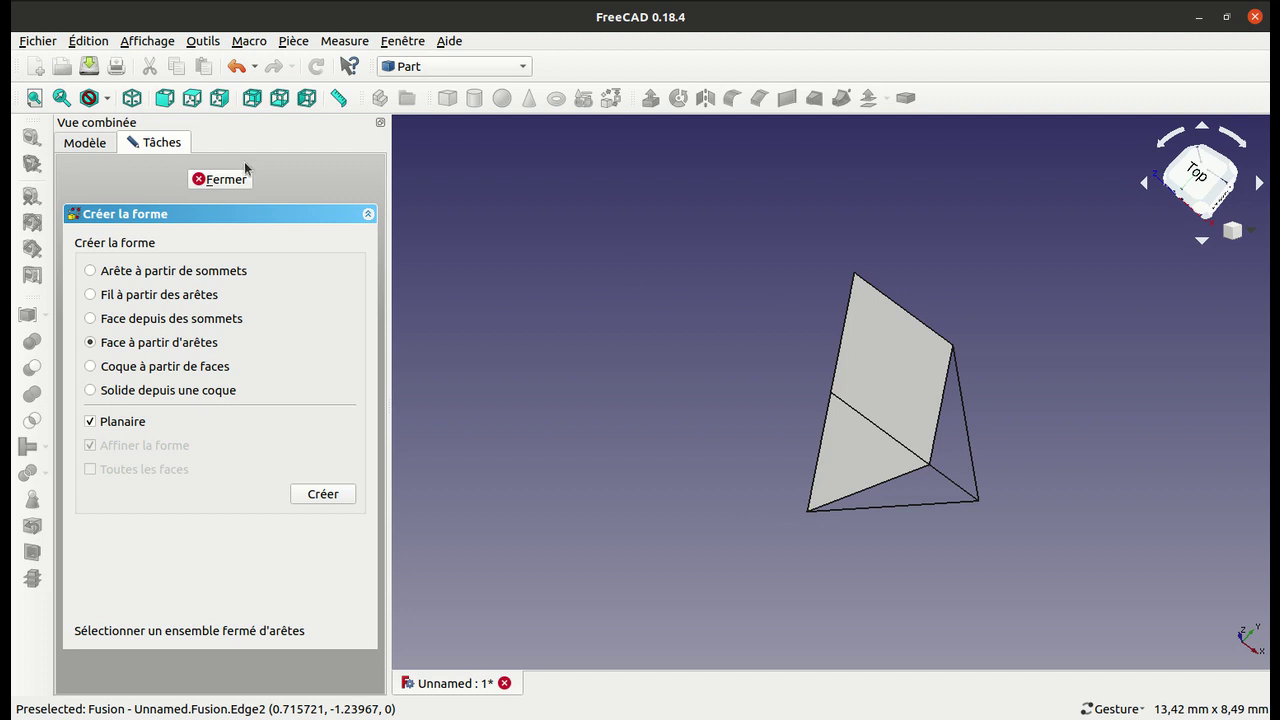
{"action": "left_click", "coordinate": [212, 180]}
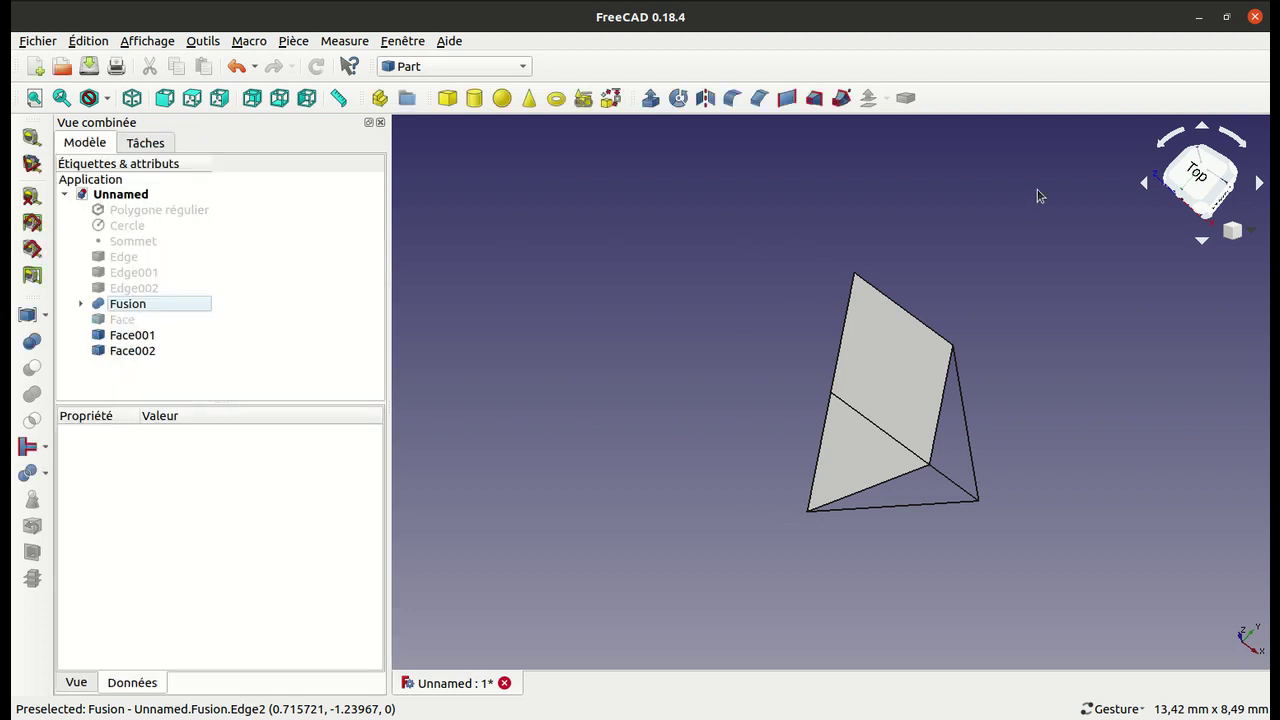
{"action": "left_click", "coordinate": [1127, 12]}
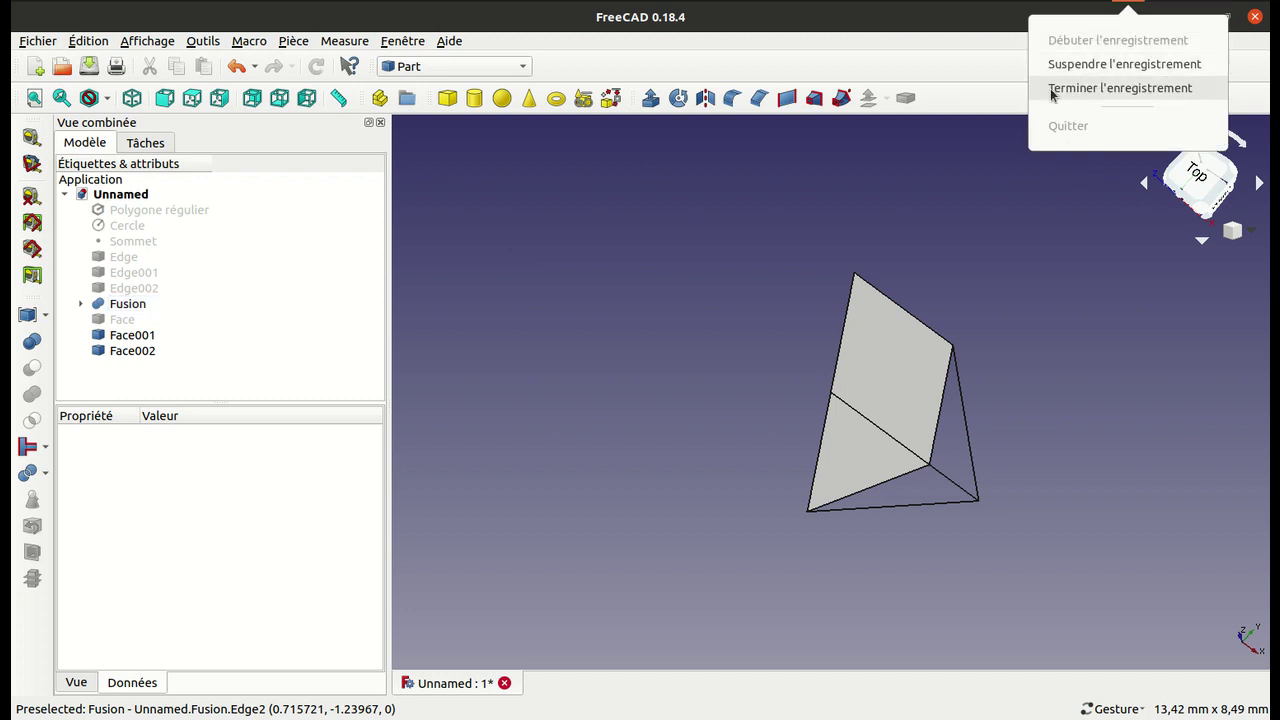
{"action": "left_click", "coordinate": [1057, 92]}
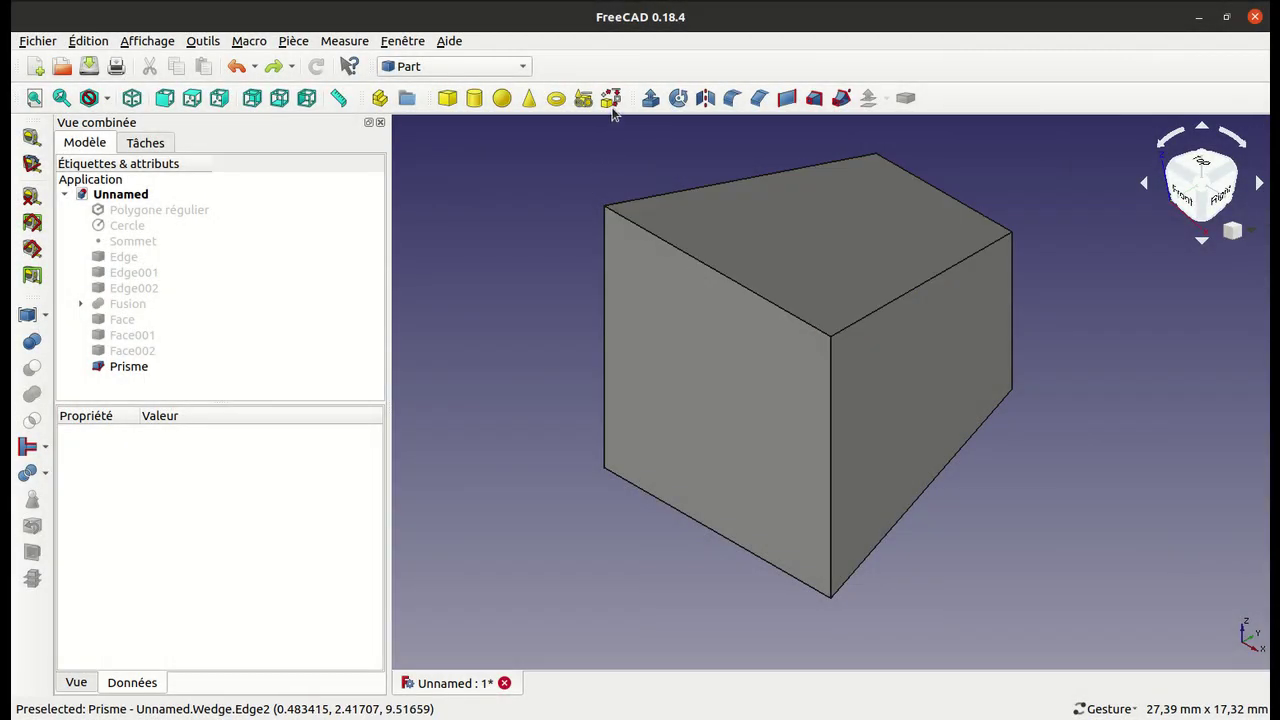
Step: Build a shell from the Prisme wedge's front face with 'Toutes les faces' turned off
{"action": "left_click", "coordinate": [611, 99]}
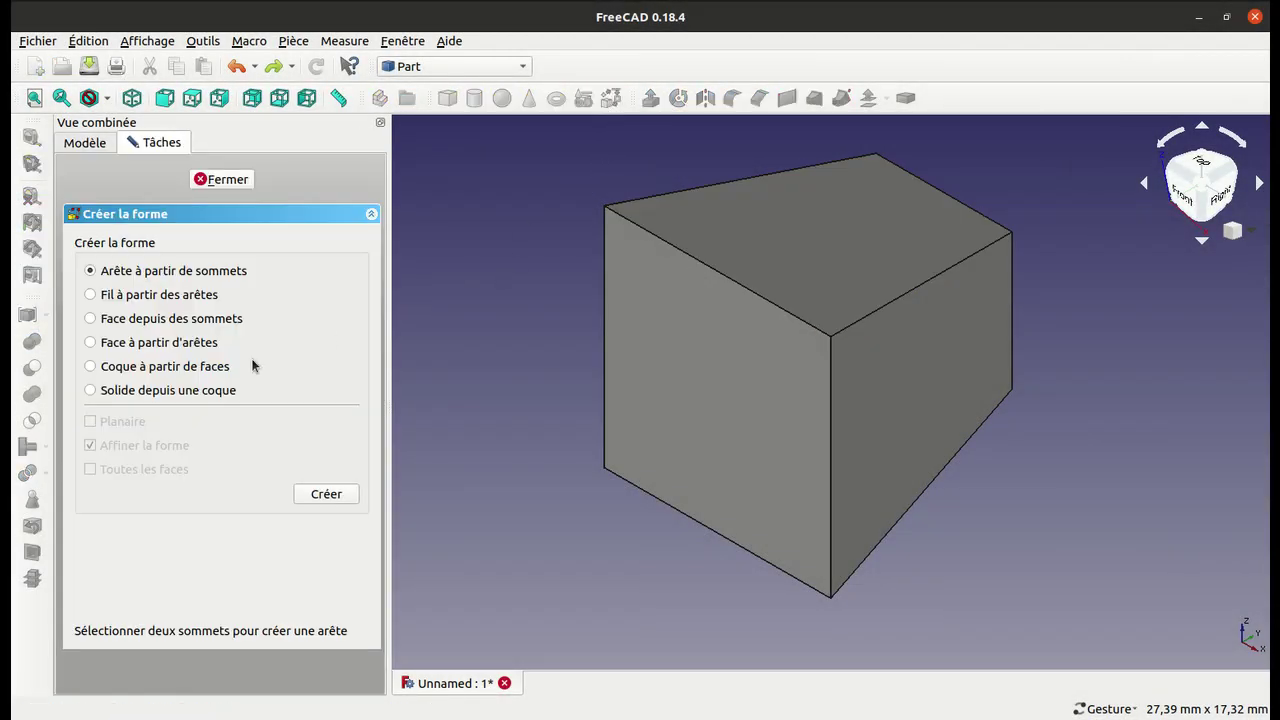
{"action": "left_click", "coordinate": [214, 368]}
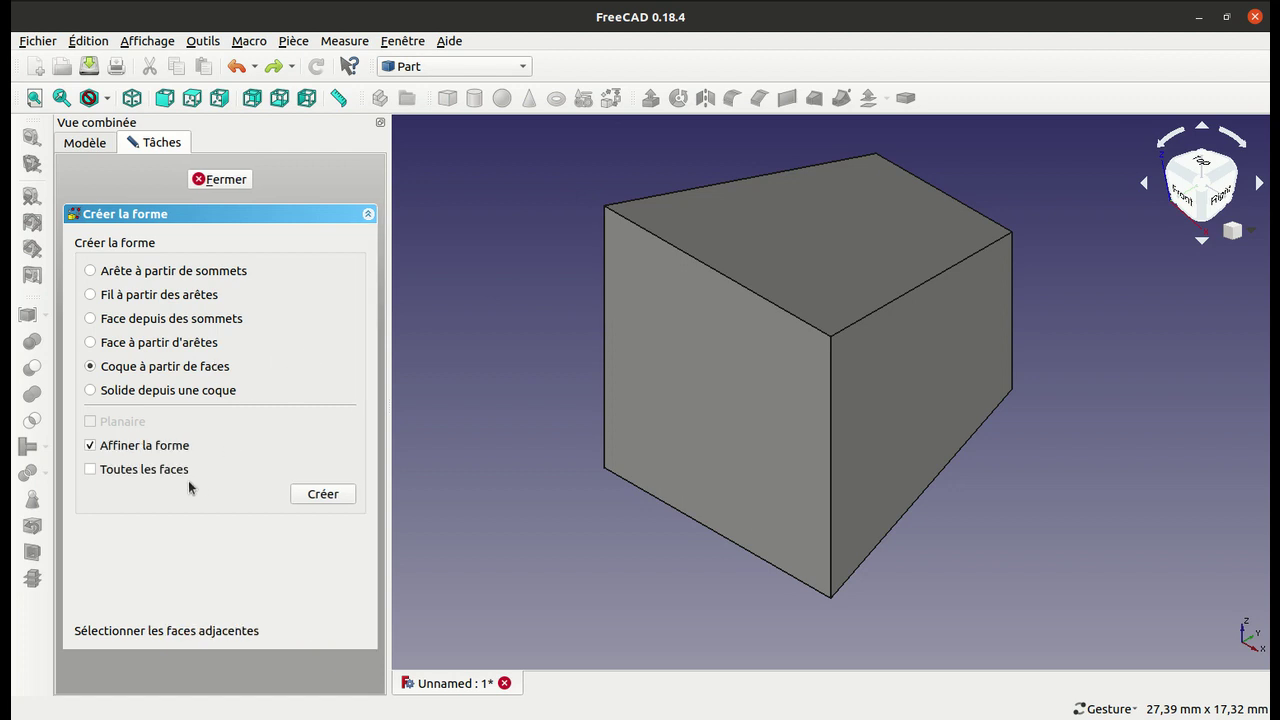
{"action": "left_click", "coordinate": [90, 469]}
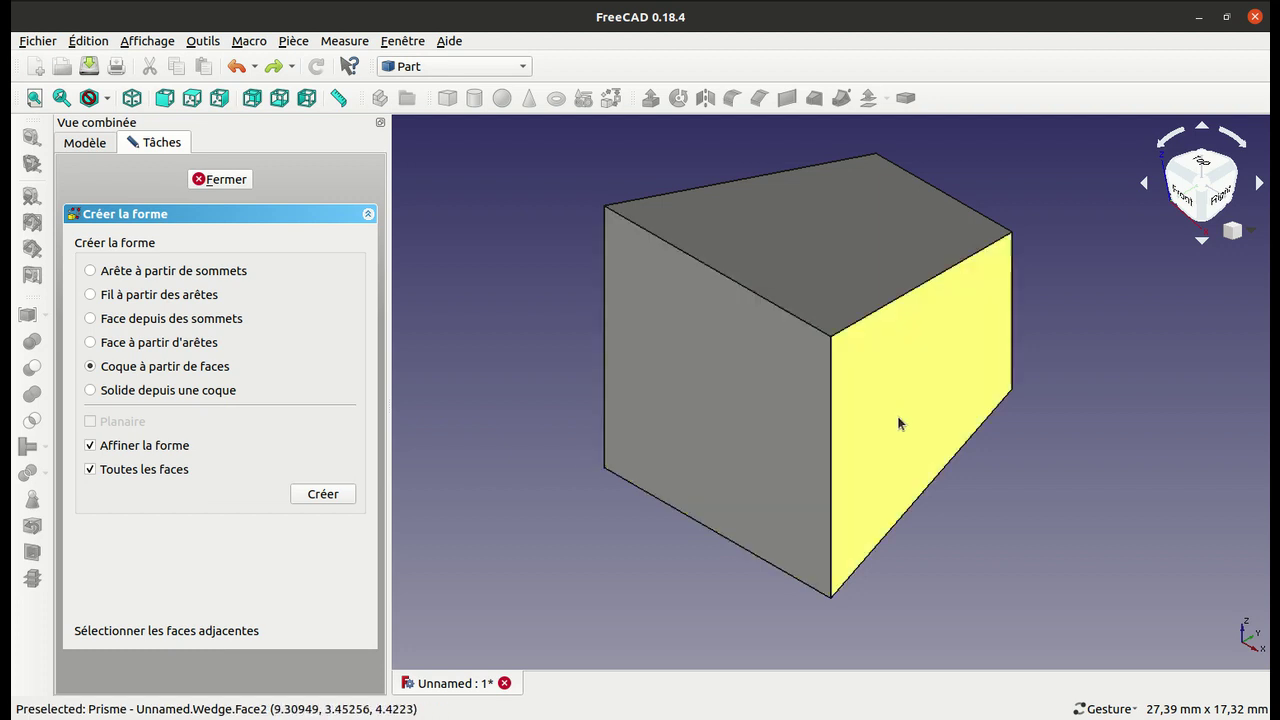
{"action": "left_click", "coordinate": [857, 267]}
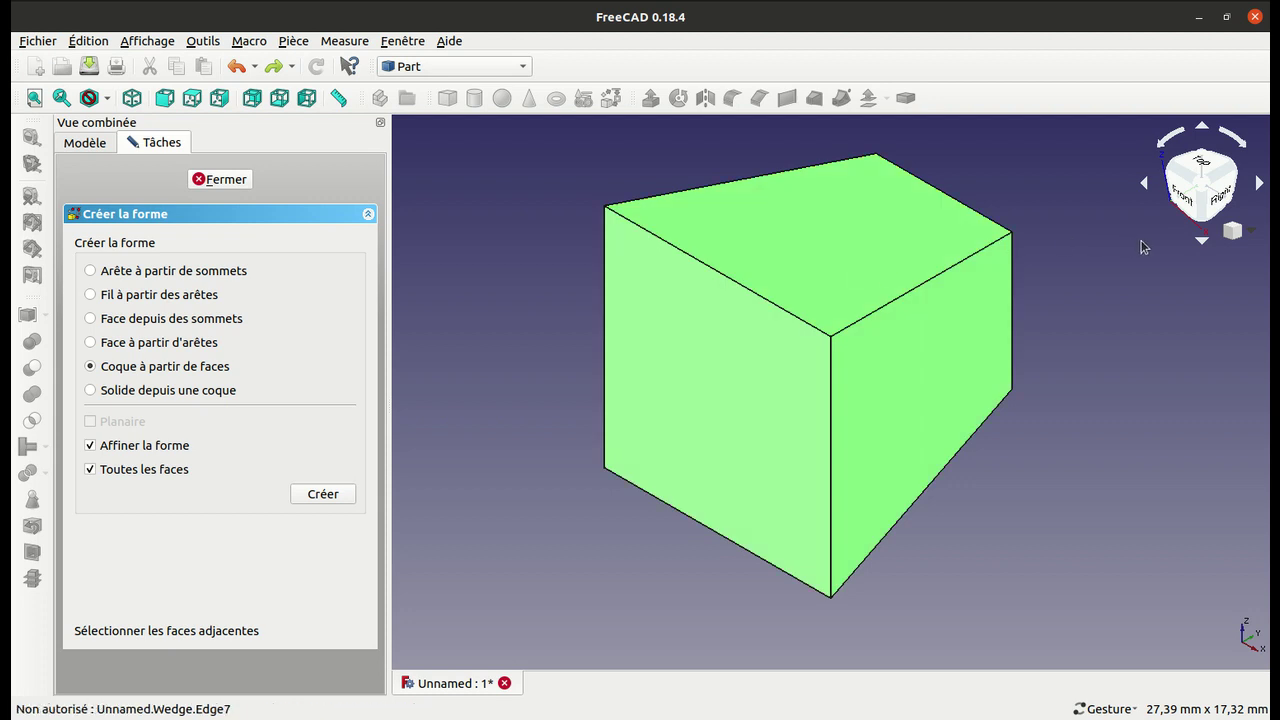
{"action": "mouse_move", "coordinate": [1141, 246]}
{"action": "left_mouse_down"}
{"action": "mouse_move", "coordinate": [1030, 233]}
{"action": "mouse_move", "coordinate": [763, 294]}
{"action": "mouse_move", "coordinate": [734, 317]}
{"action": "mouse_move", "coordinate": [874, 460]}
{"action": "mouse_move", "coordinate": [1049, 323]}
{"action": "mouse_move", "coordinate": [797, 229]}
{"action": "mouse_move", "coordinate": [606, 131]}
{"action": "left_mouse_up"}
{"action": "mouse_move", "coordinate": [1031, 314]}
{"action": "left_mouse_down"}
{"action": "mouse_move", "coordinate": [986, 274]}
{"action": "mouse_move", "coordinate": [740, 306]}
{"action": "mouse_move", "coordinate": [778, 310]}
{"action": "left_mouse_up"}
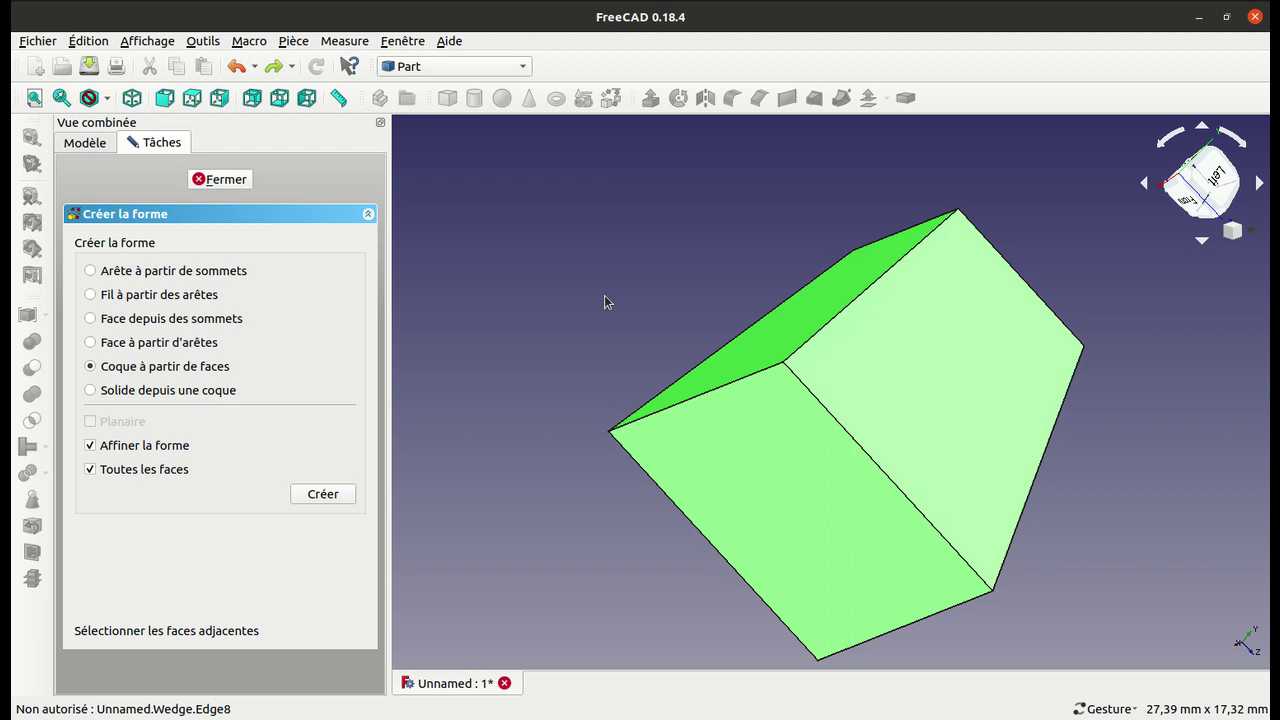
{"action": "left_click", "coordinate": [153, 471]}
{"action": "left_click", "coordinate": [727, 458]}
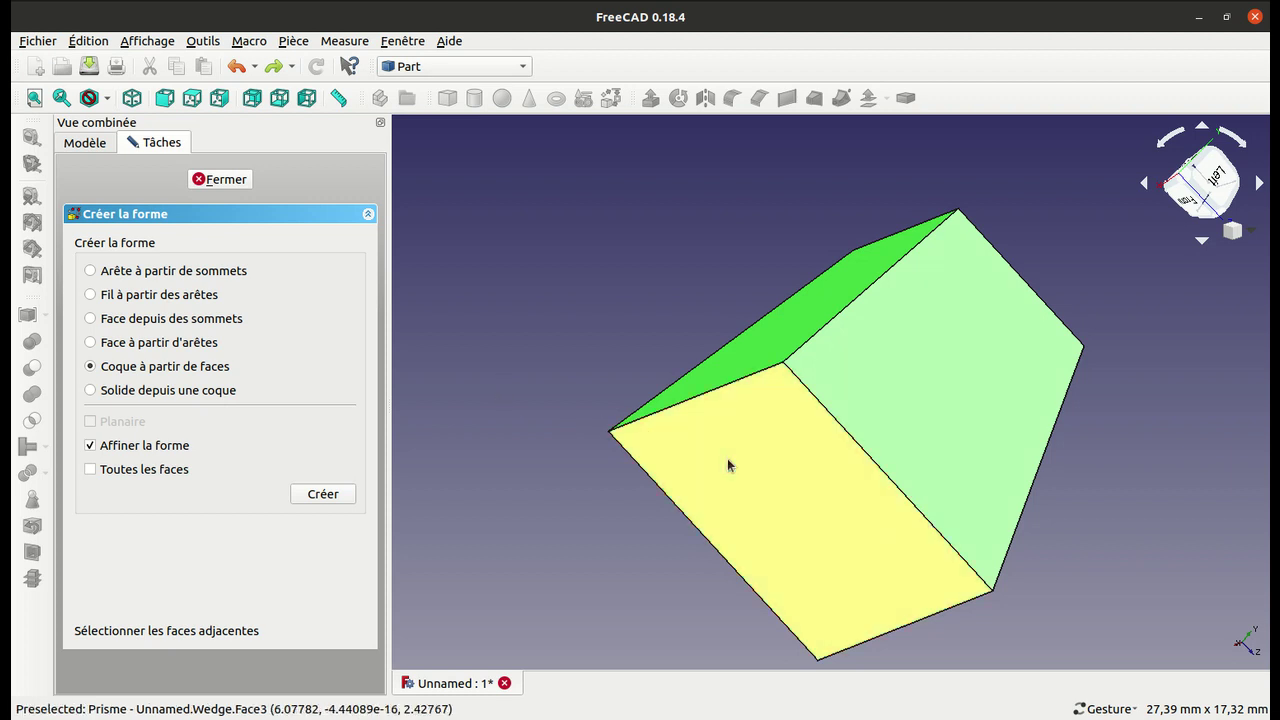
{"action": "left_click", "coordinate": [318, 492]}
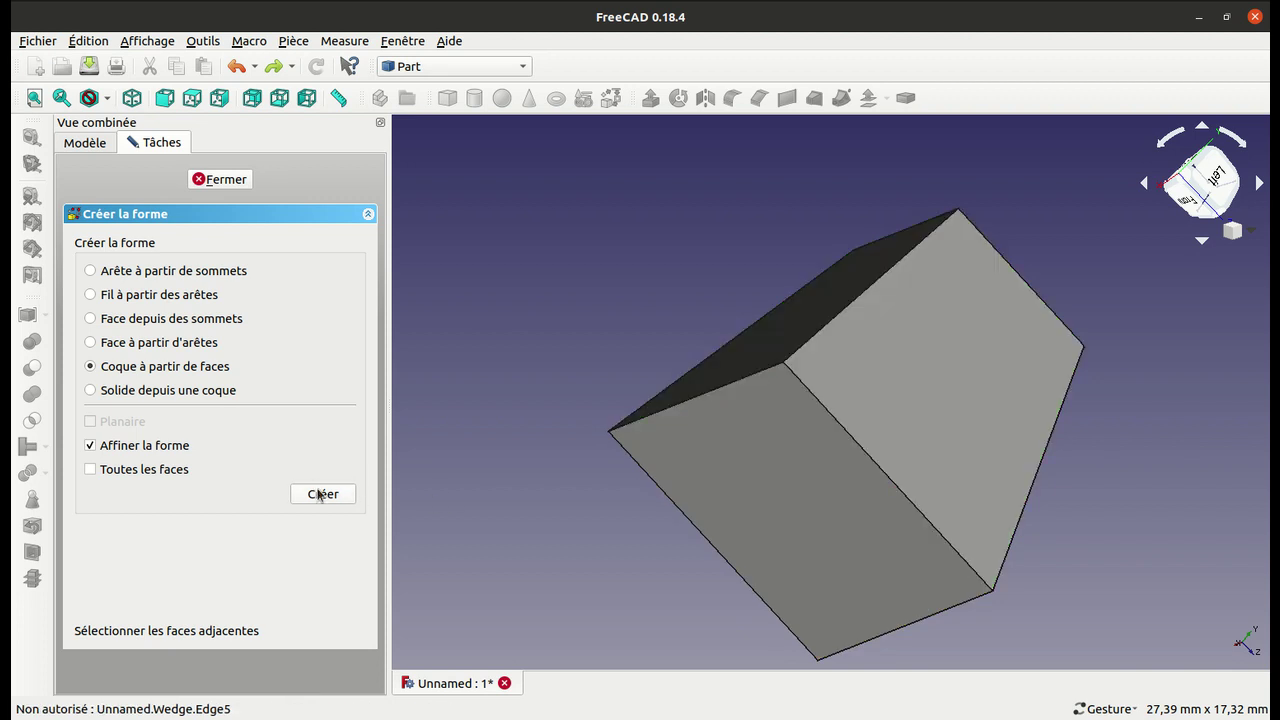
Step: Close the task, hide the Prisme solid, and view the hollow Shell from the front
{"action": "left_click", "coordinate": [222, 180]}
{"action": "left_click", "coordinate": [129, 372]}
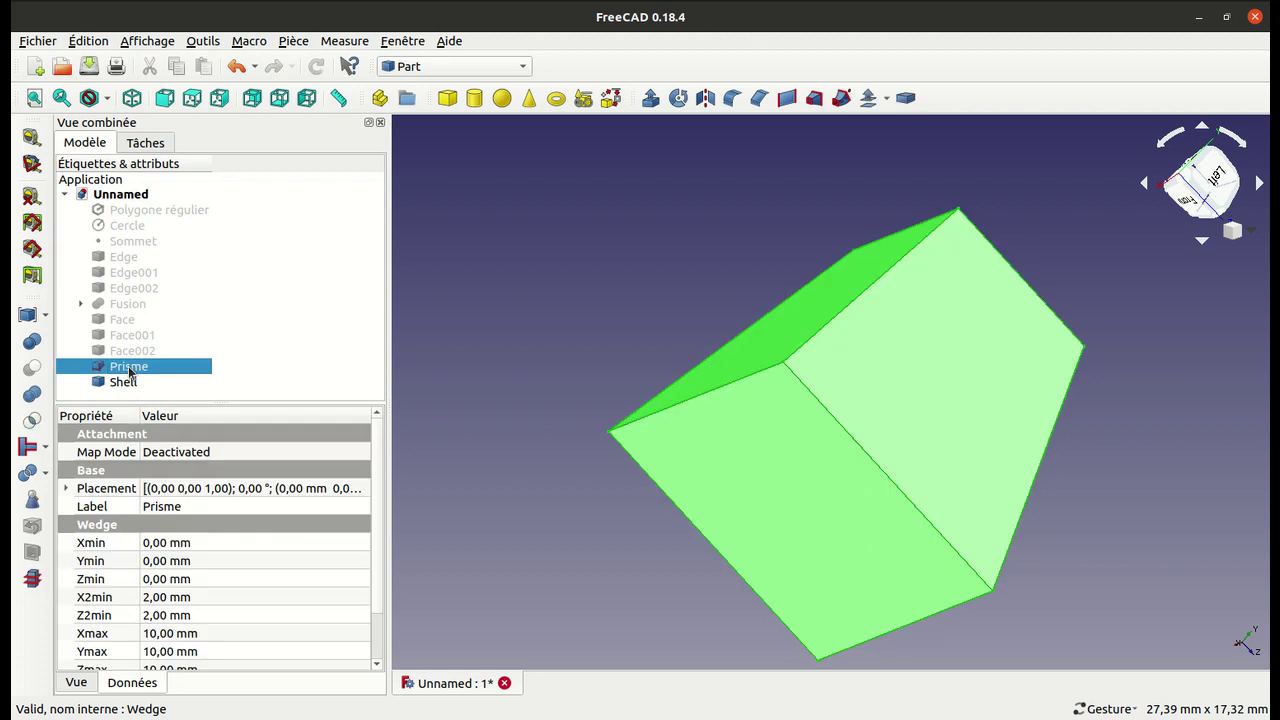
{"action": "key", "text": "space"}
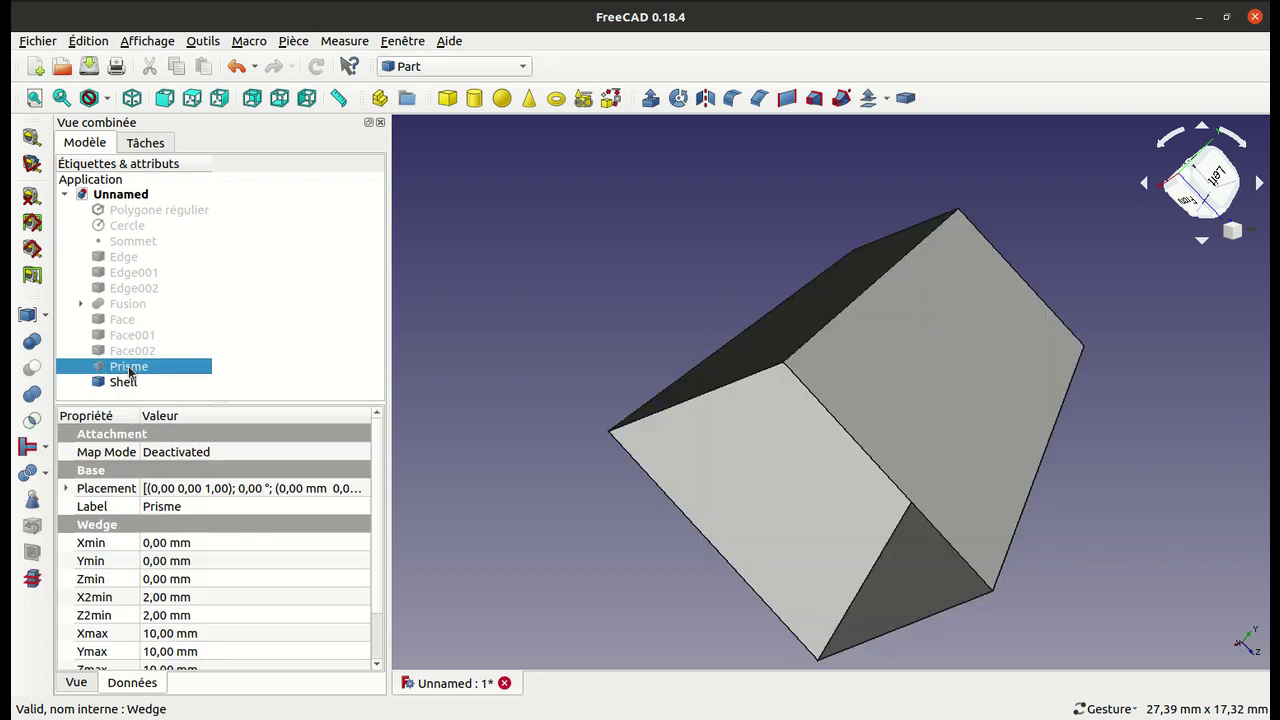
{"action": "mouse_move", "coordinate": [468, 476]}
{"action": "left_mouse_down"}
{"action": "mouse_move", "coordinate": [551, 374]}
{"action": "mouse_move", "coordinate": [654, 403]}
{"action": "mouse_move", "coordinate": [631, 429]}
{"action": "mouse_move", "coordinate": [558, 399]}
{"action": "mouse_move", "coordinate": [574, 351]}
{"action": "mouse_move", "coordinate": [601, 367]}
{"action": "left_mouse_up"}
{"action": "left_click_drag", "start_coordinate": [605, 375], "coordinate": [606, 380]}
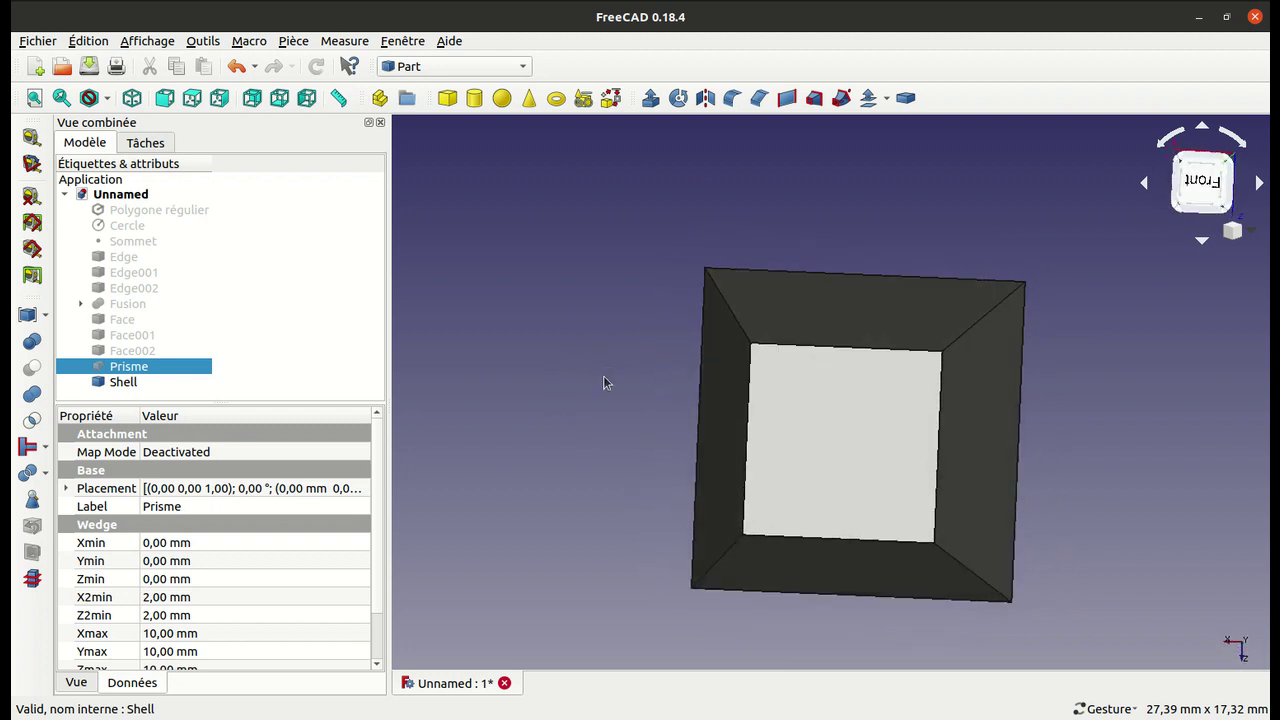
{"action": "left_click", "coordinate": [606, 381]}
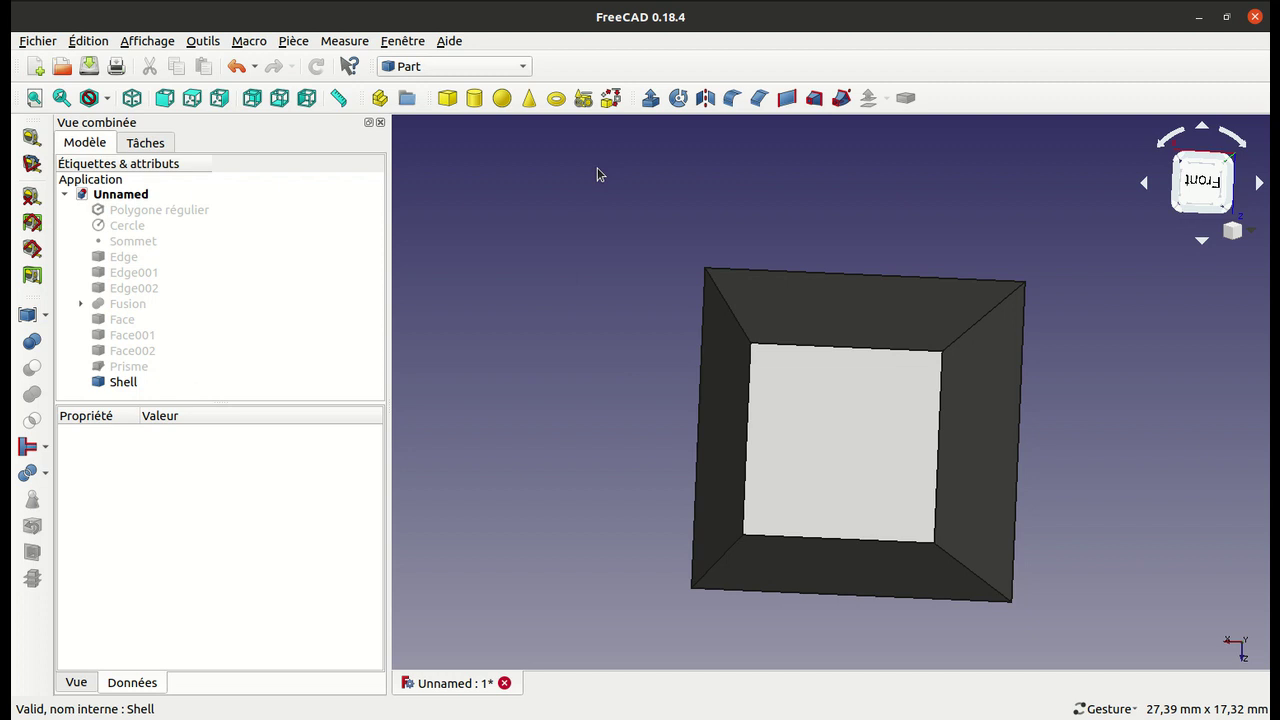
{"action": "left_click", "coordinate": [610, 98]}
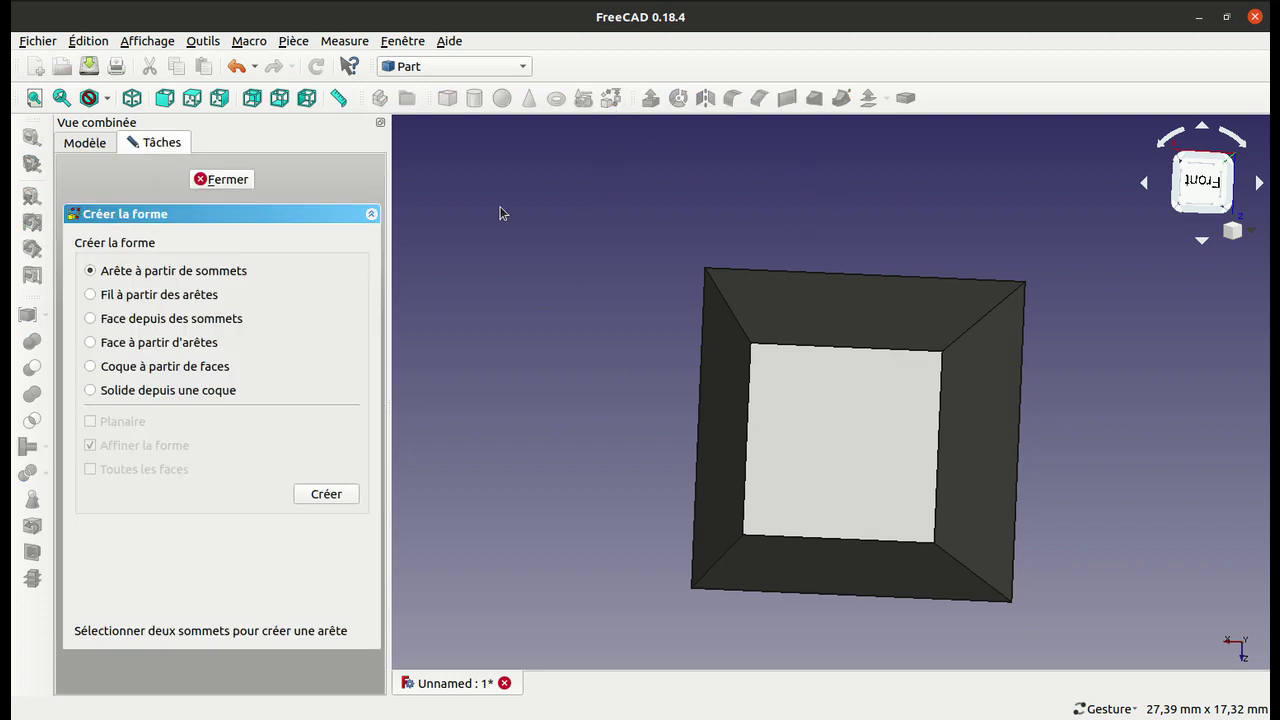
Step: Create a shell from the Shell's top and bottom bevel faces
{"action": "left_click", "coordinate": [228, 369]}
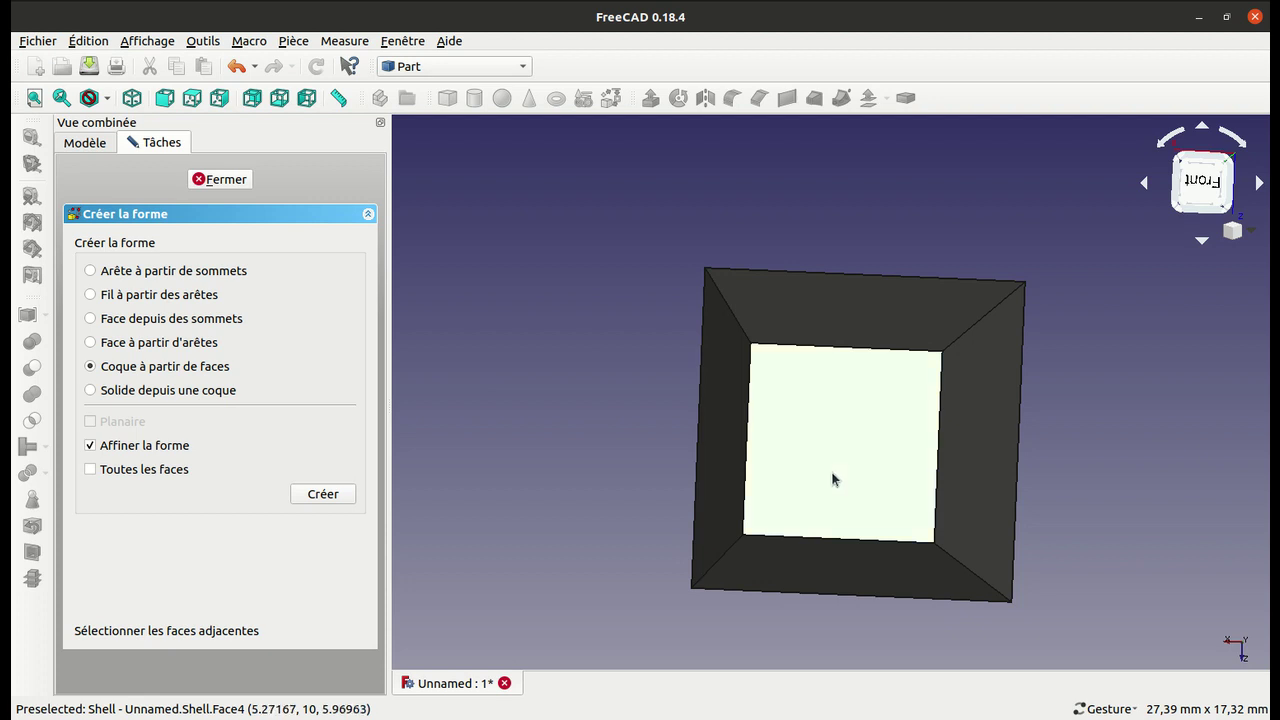
{"action": "left_click", "coordinate": [843, 337]}
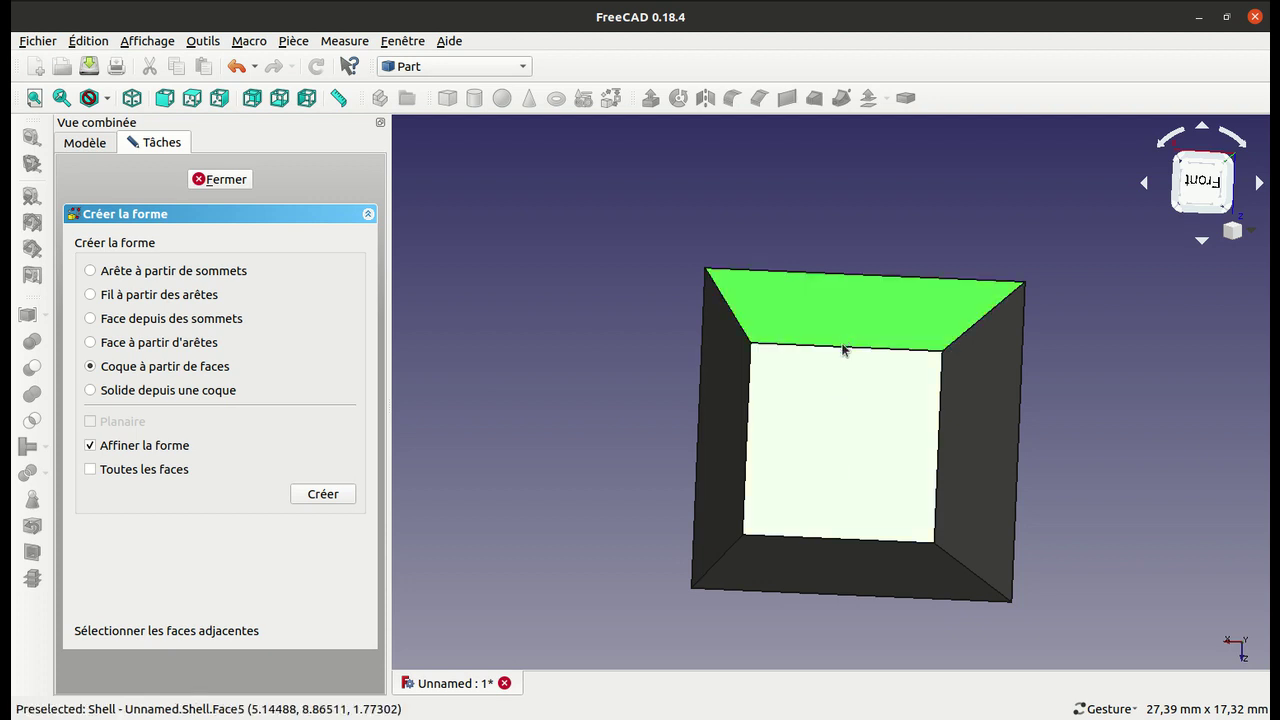
{"action": "left_click", "coordinate": [823, 547], "text": "ctrl"}
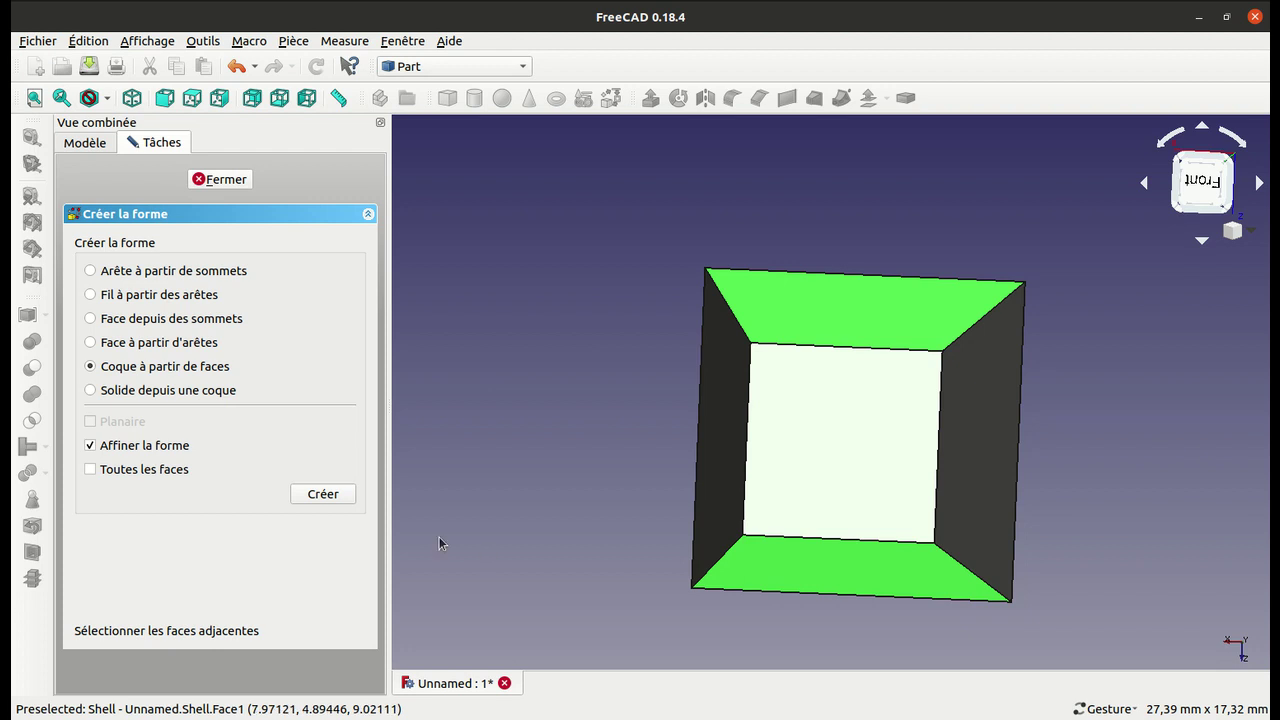
{"action": "left_click", "coordinate": [337, 495]}
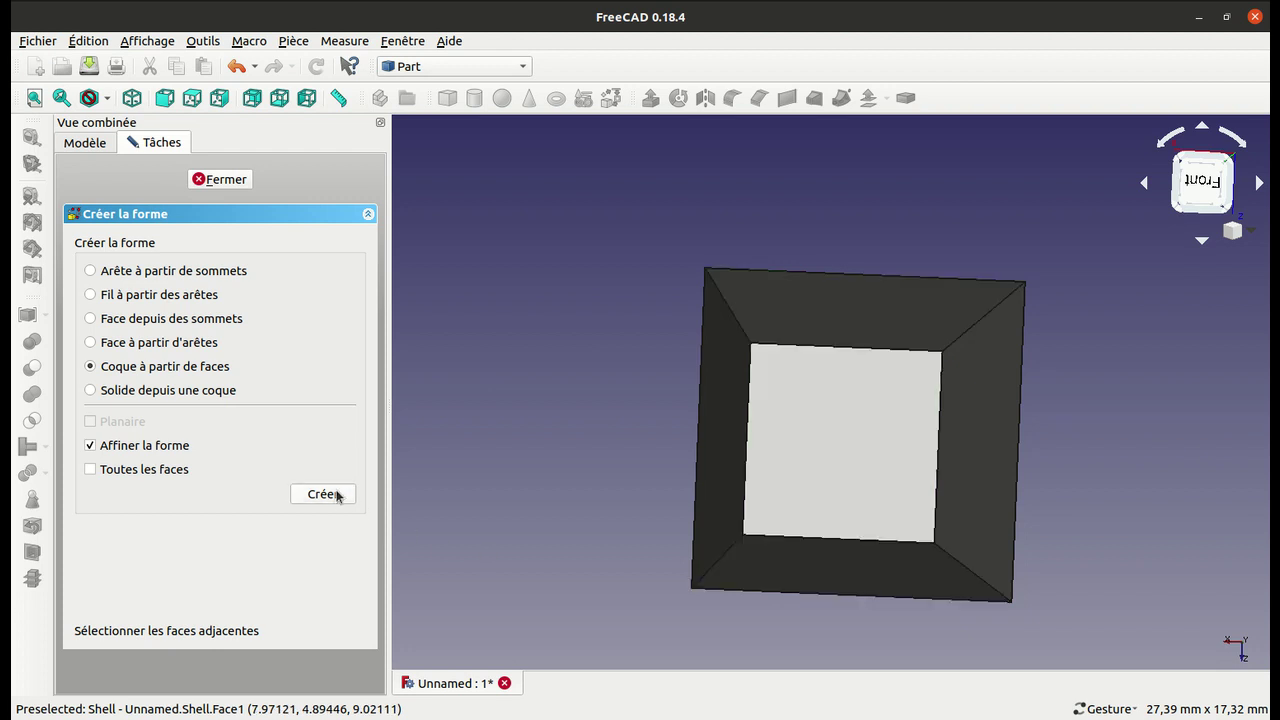
Step: Hide Shell, switch to isometric view, then display the closed Shell002 block
{"action": "left_click", "coordinate": [230, 179]}
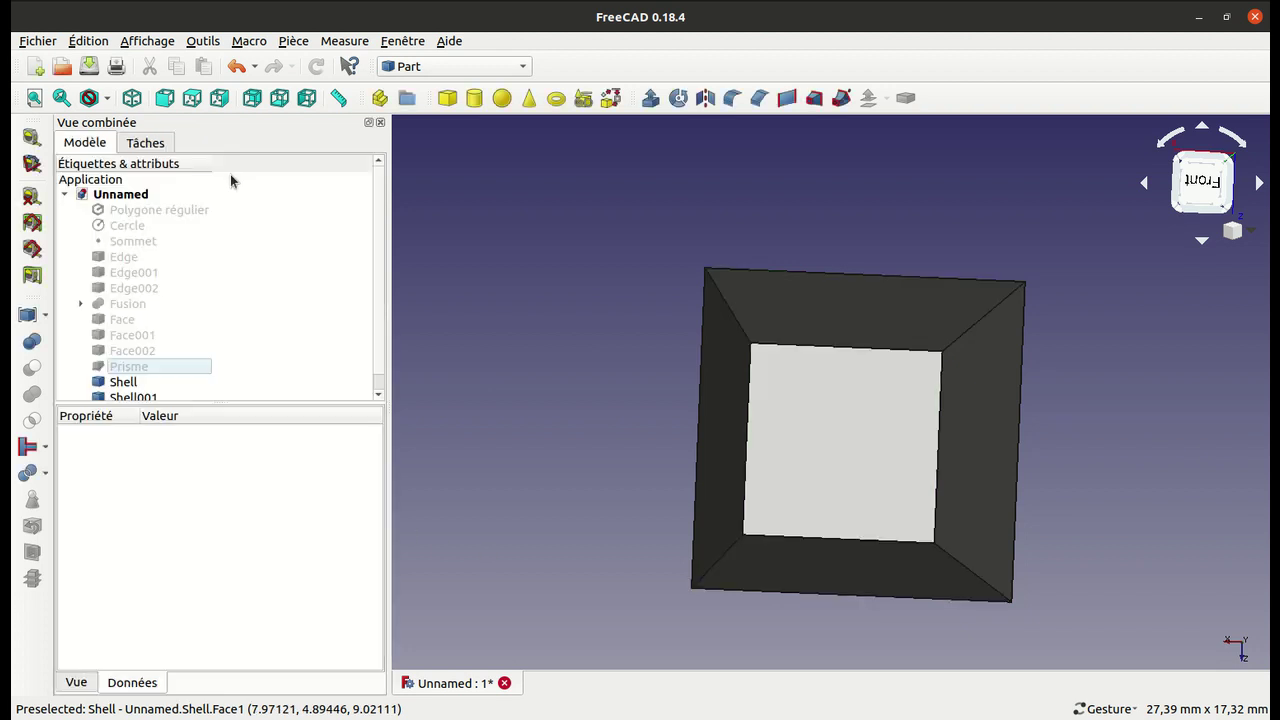
{"action": "left_click", "coordinate": [124, 383]}
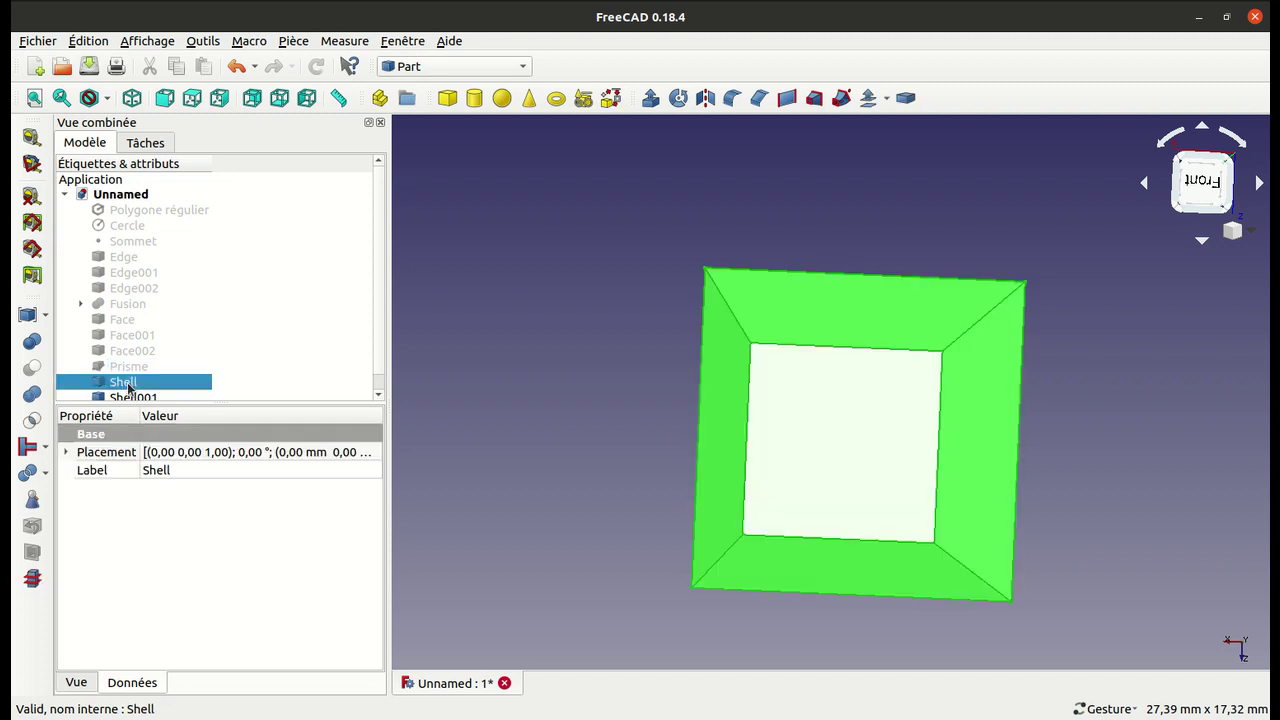
{"action": "key", "text": "space"}
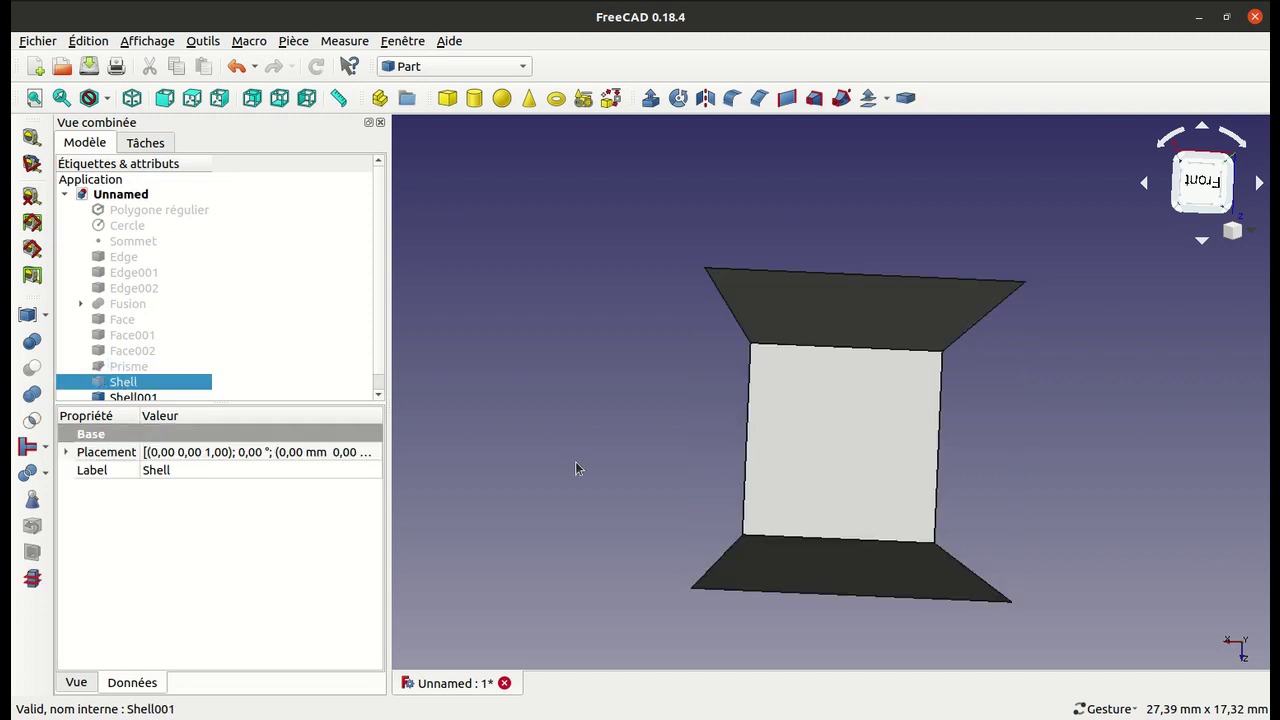
{"action": "mouse_move", "coordinate": [575, 461]}
{"action": "left_mouse_down"}
{"action": "mouse_move", "coordinate": [778, 486]}
{"action": "mouse_move", "coordinate": [886, 457]}
{"action": "mouse_move", "coordinate": [709, 449]}
{"action": "mouse_move", "coordinate": [577, 414]}
{"action": "mouse_move", "coordinate": [560, 480]}
{"action": "mouse_move", "coordinate": [569, 402]}
{"action": "mouse_move", "coordinate": [760, 417]}
{"action": "mouse_move", "coordinate": [777, 397]}
{"action": "mouse_move", "coordinate": [745, 358]}
{"action": "mouse_move", "coordinate": [651, 386]}
{"action": "mouse_move", "coordinate": [569, 446]}
{"action": "mouse_move", "coordinate": [595, 475]}
{"action": "mouse_move", "coordinate": [598, 465]}
{"action": "left_mouse_up"}
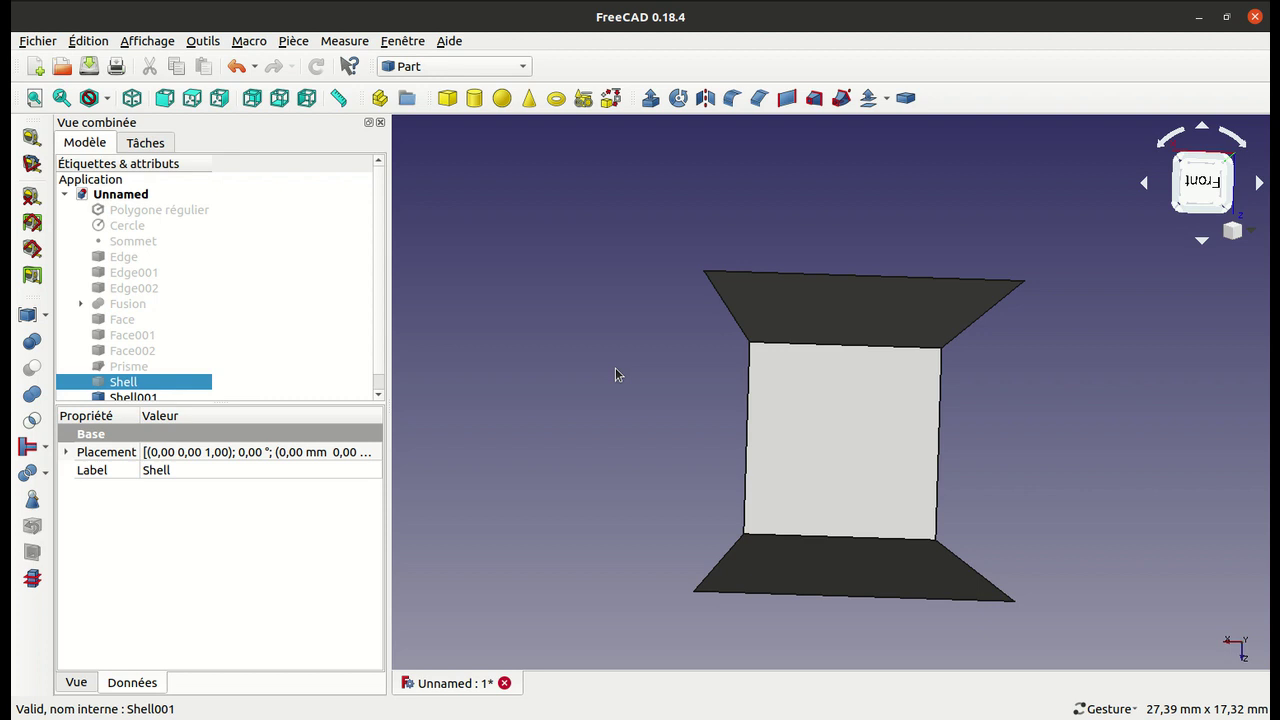
{"action": "key", "text": "0"}
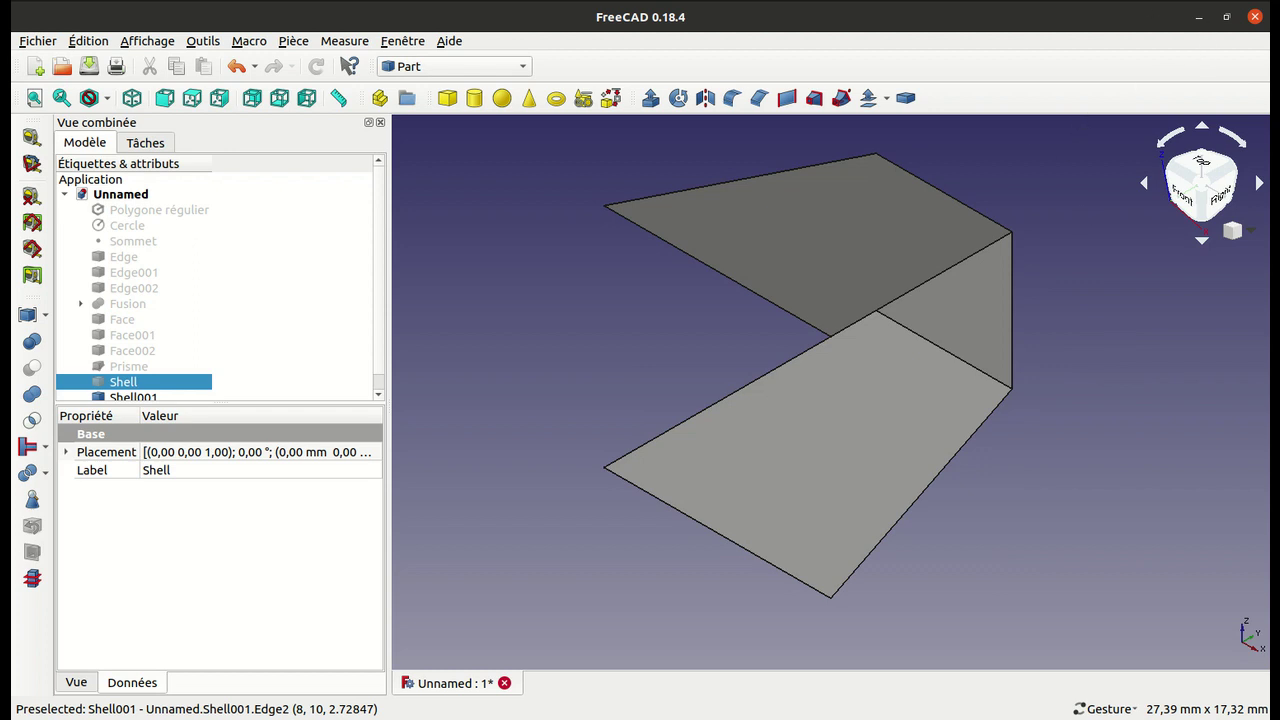
{"action": "left_click", "coordinate": [1122, 2]}
{"action": "left_click", "coordinate": [1114, 97]}
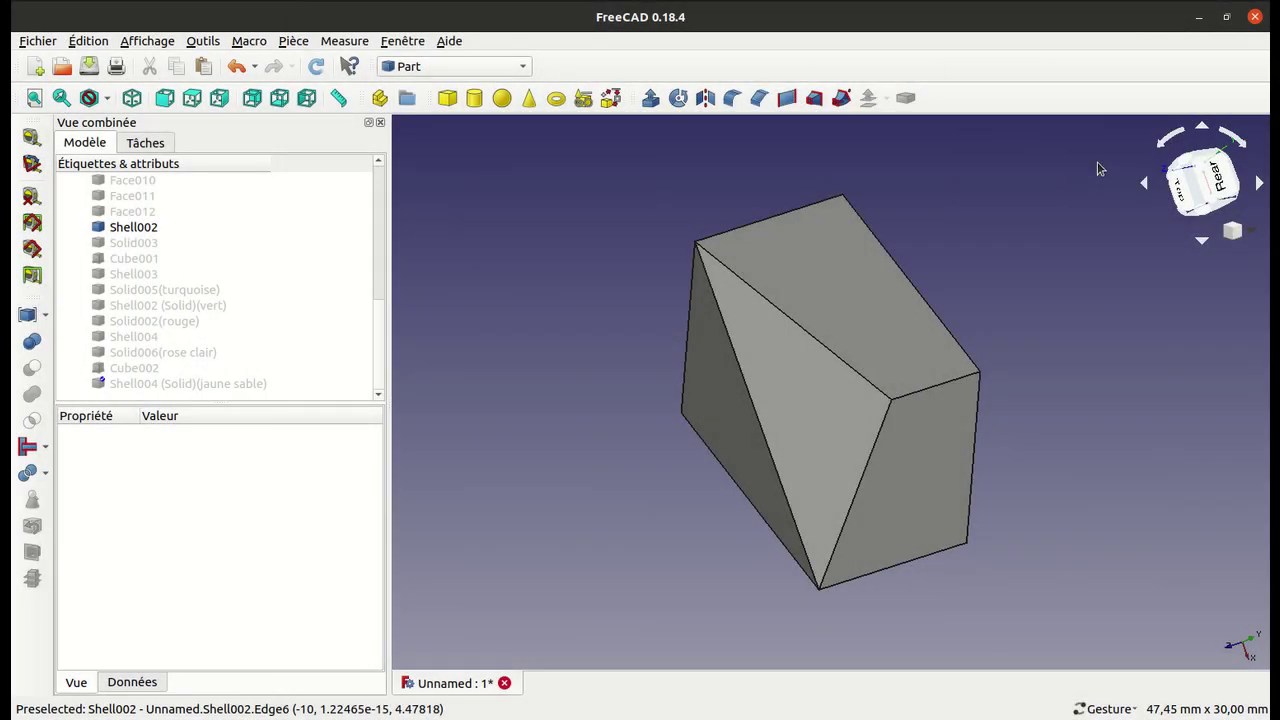
Step: Turn the closed Shell002 block into Solid007 using 'Solide depuis une coque'
{"action": "left_click", "coordinate": [611, 97]}
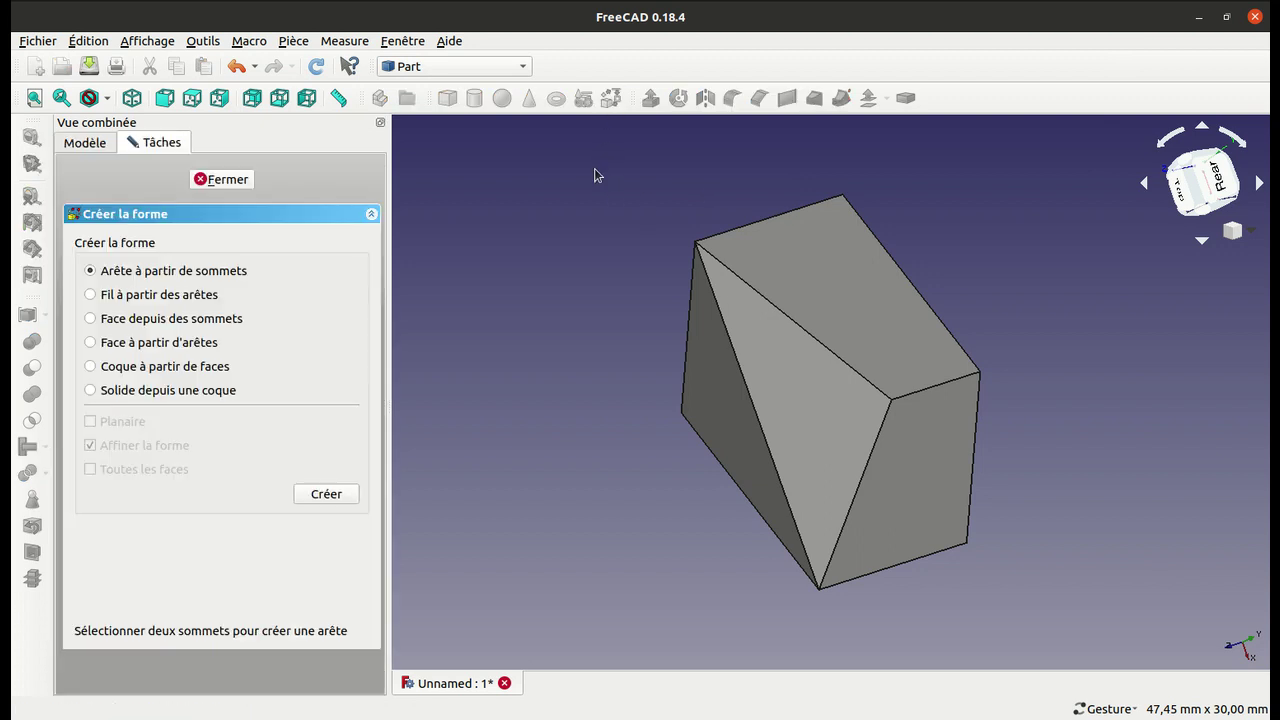
{"action": "left_click", "coordinate": [215, 391]}
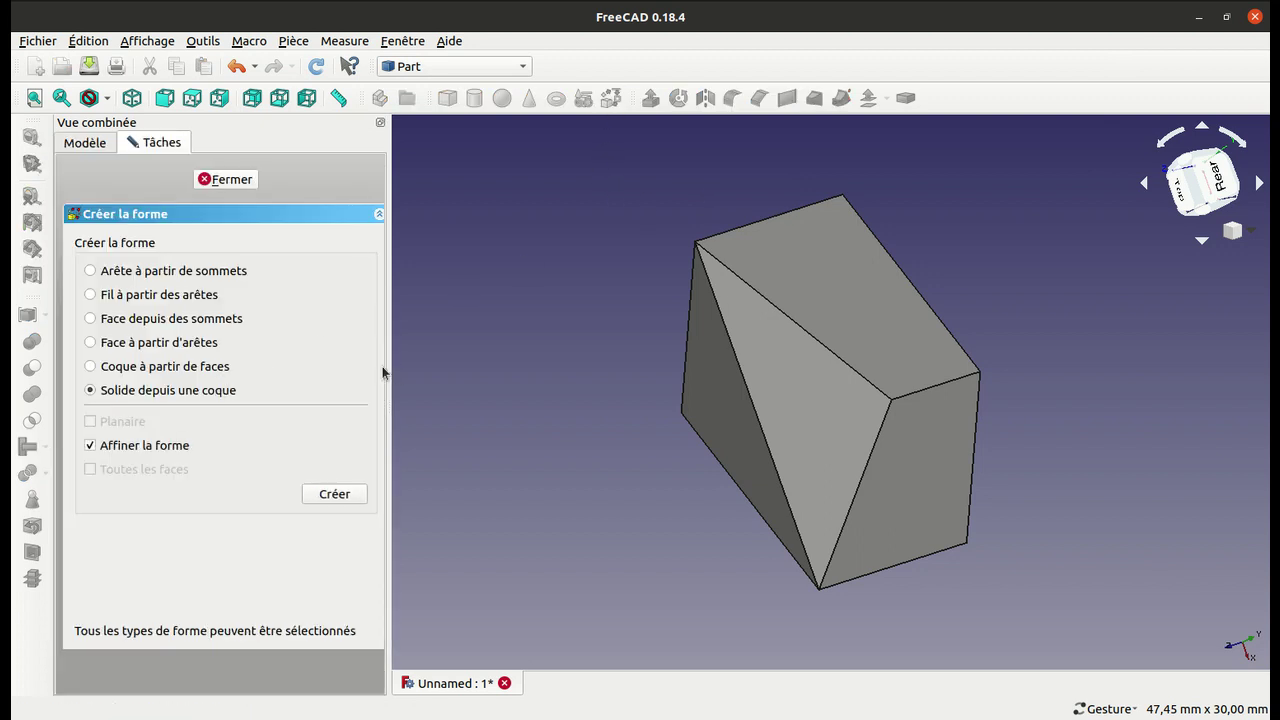
{"action": "left_click", "coordinate": [189, 368]}
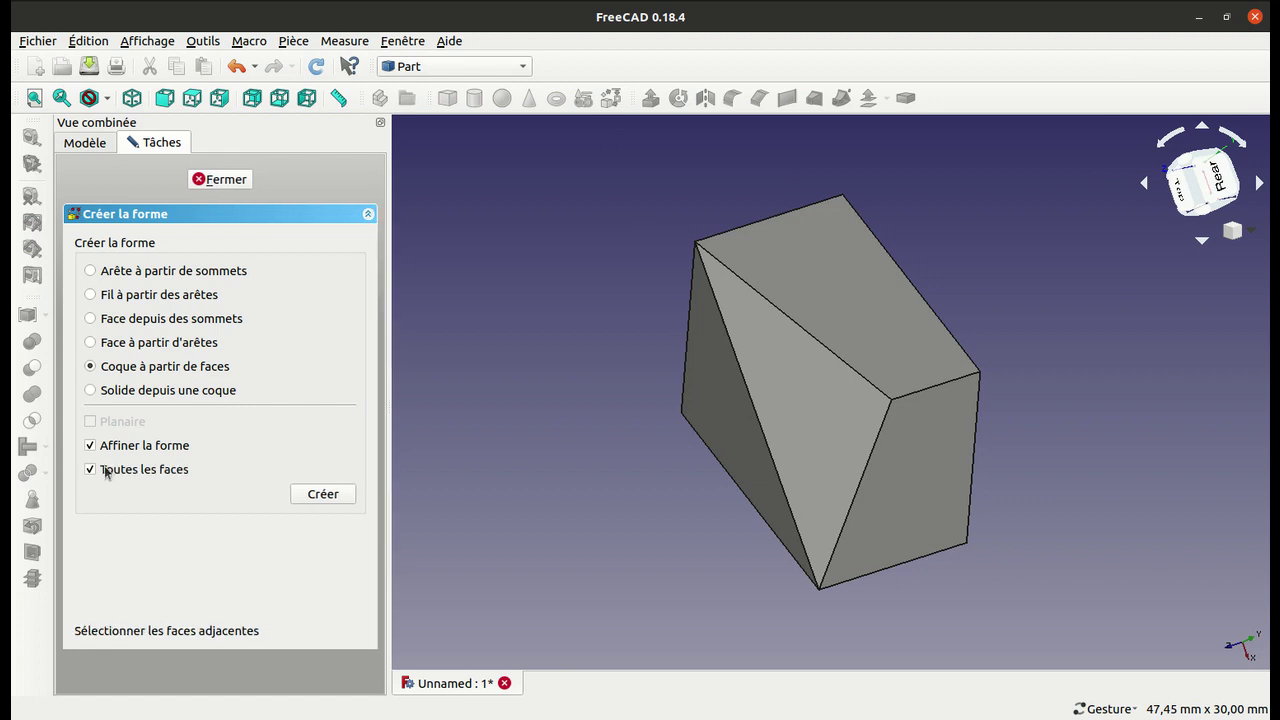
{"action": "left_click", "coordinate": [187, 392]}
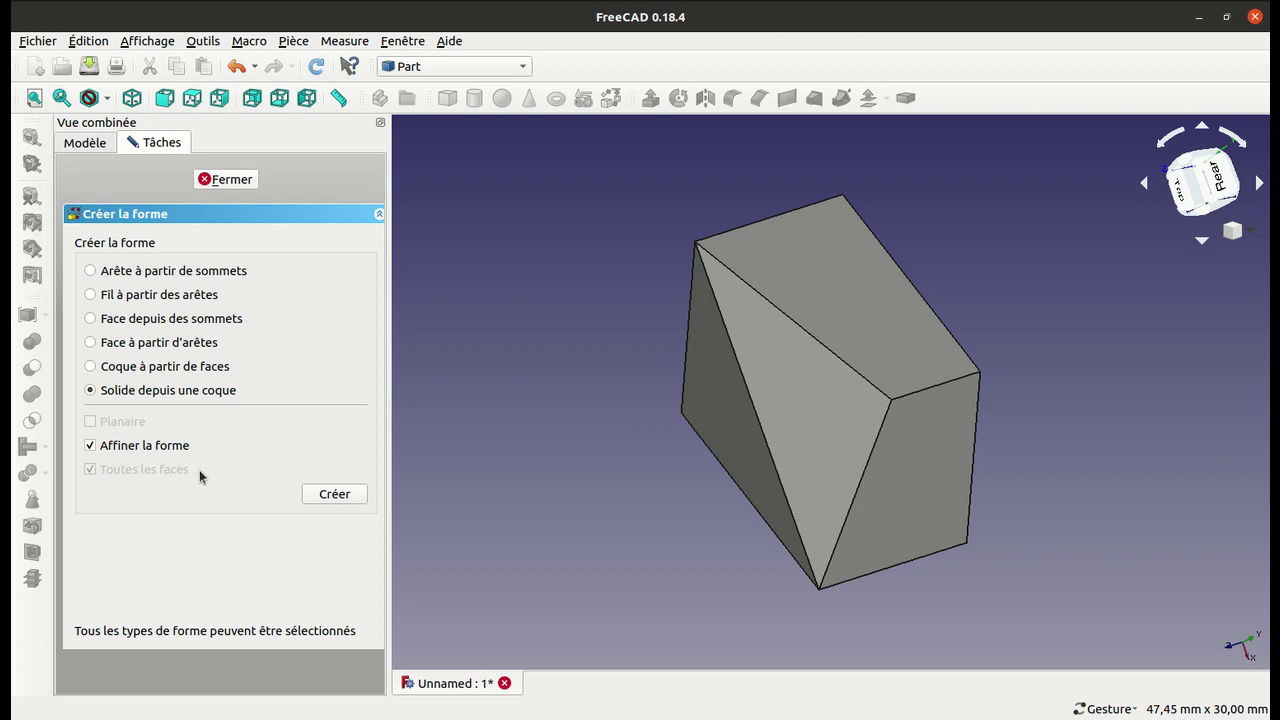
{"action": "left_click", "coordinate": [801, 413]}
{"action": "mouse_move", "coordinate": [586, 484]}
{"action": "left_mouse_down"}
{"action": "mouse_move", "coordinate": [837, 369]}
{"action": "mouse_move", "coordinate": [917, 357]}
{"action": "mouse_move", "coordinate": [754, 337]}
{"action": "mouse_move", "coordinate": [606, 466]}
{"action": "mouse_move", "coordinate": [543, 492]}
{"action": "mouse_move", "coordinate": [366, 437]}
{"action": "mouse_move", "coordinate": [723, 372]}
{"action": "mouse_move", "coordinate": [957, 309]}
{"action": "mouse_move", "coordinate": [997, 277]}
{"action": "mouse_move", "coordinate": [740, 303]}
{"action": "mouse_move", "coordinate": [672, 419]}
{"action": "mouse_move", "coordinate": [586, 520]}
{"action": "mouse_move", "coordinate": [563, 503]}
{"action": "left_mouse_up"}
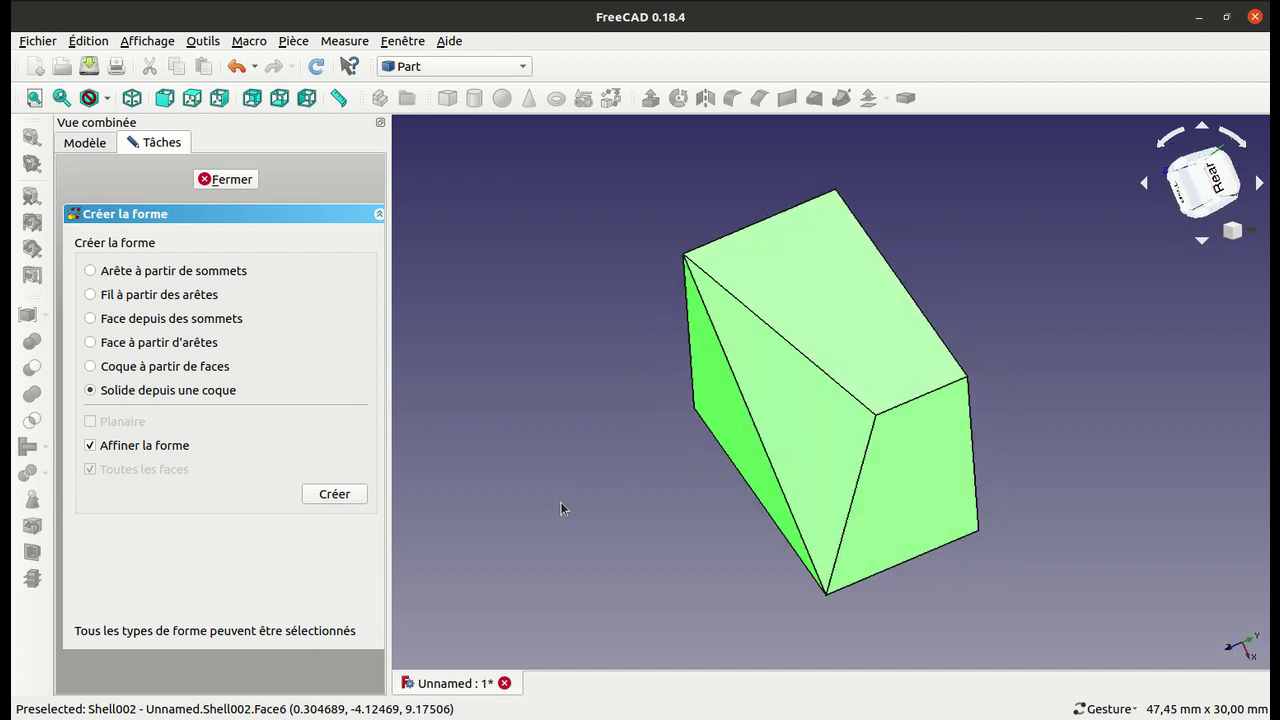
{"action": "left_click", "coordinate": [336, 494]}
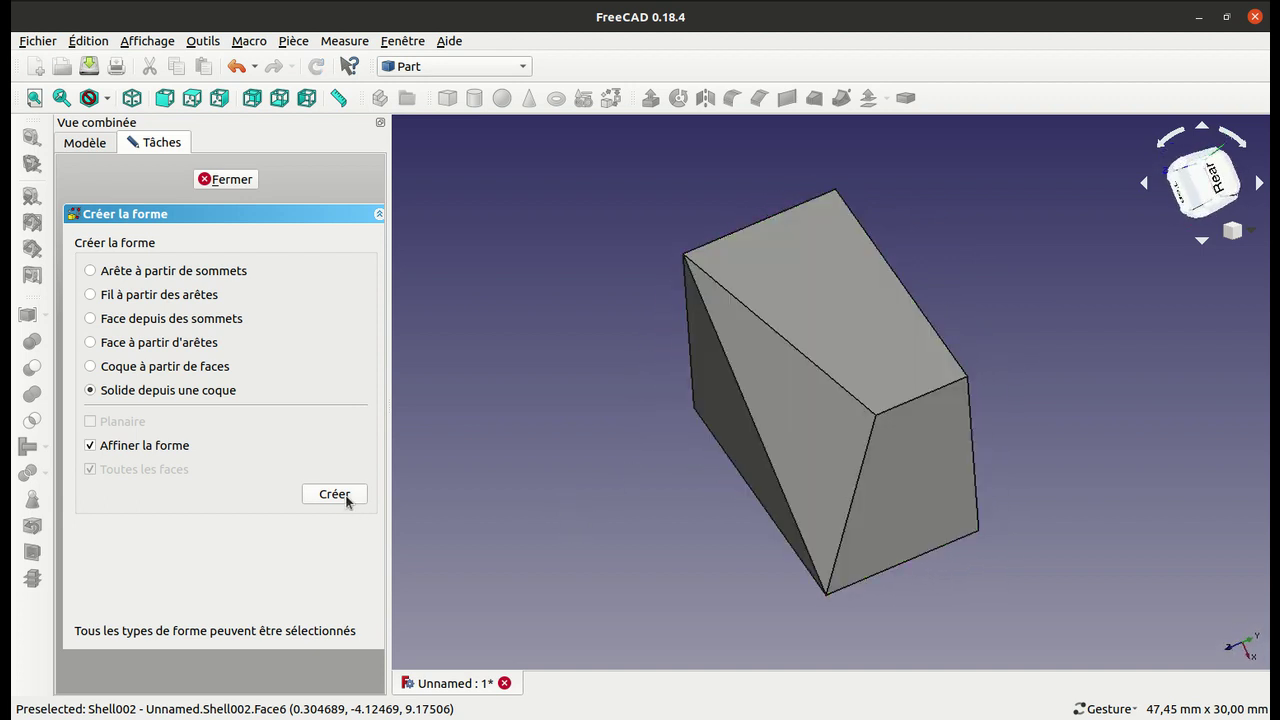
{"action": "left_click", "coordinate": [236, 181]}
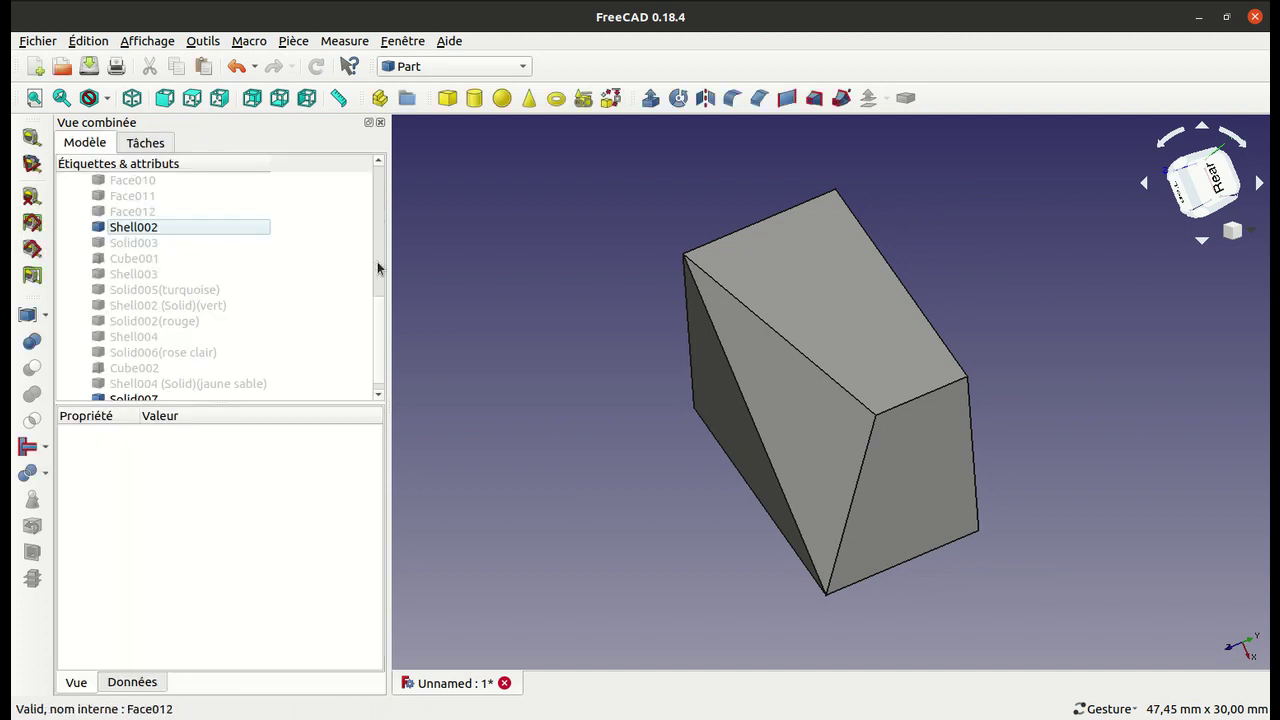
Step: Convert Shell002 into a solid using Pièce > Convertir en solide
{"action": "left_click_drag", "start_coordinate": [377, 266], "coordinate": [379, 324]}
{"action": "scroll", "coordinate": [379, 326], "scroll_direction": "up", "scroll_amount": 5}
{"action": "scroll", "coordinate": [375, 377], "scroll_direction": "down", "scroll_amount": 1}
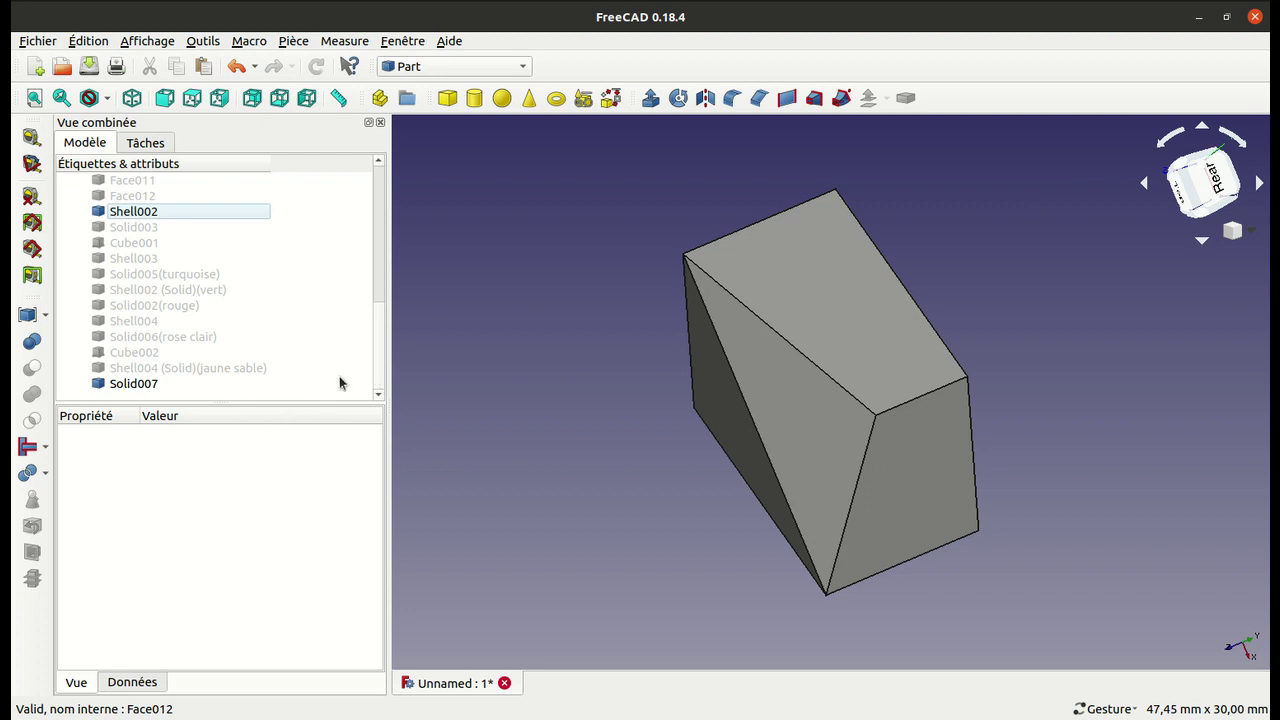
{"action": "left_click", "coordinate": [150, 211]}
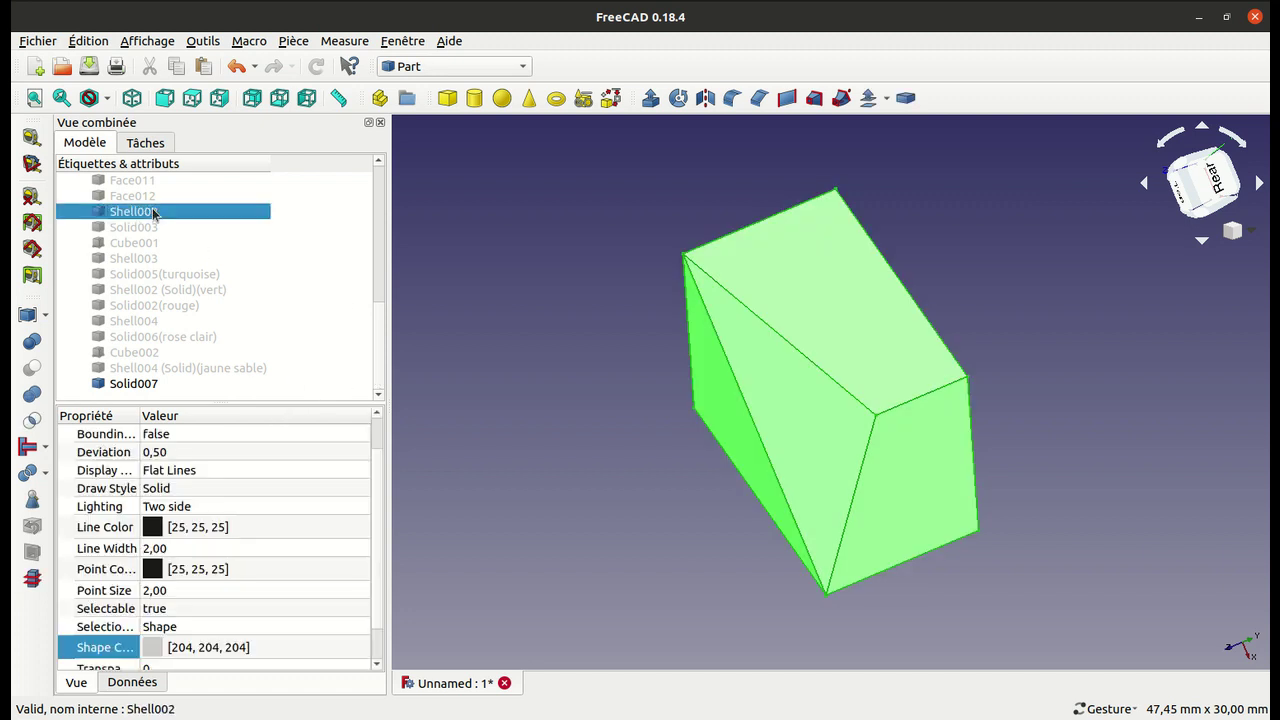
{"action": "left_click", "coordinate": [294, 41]}
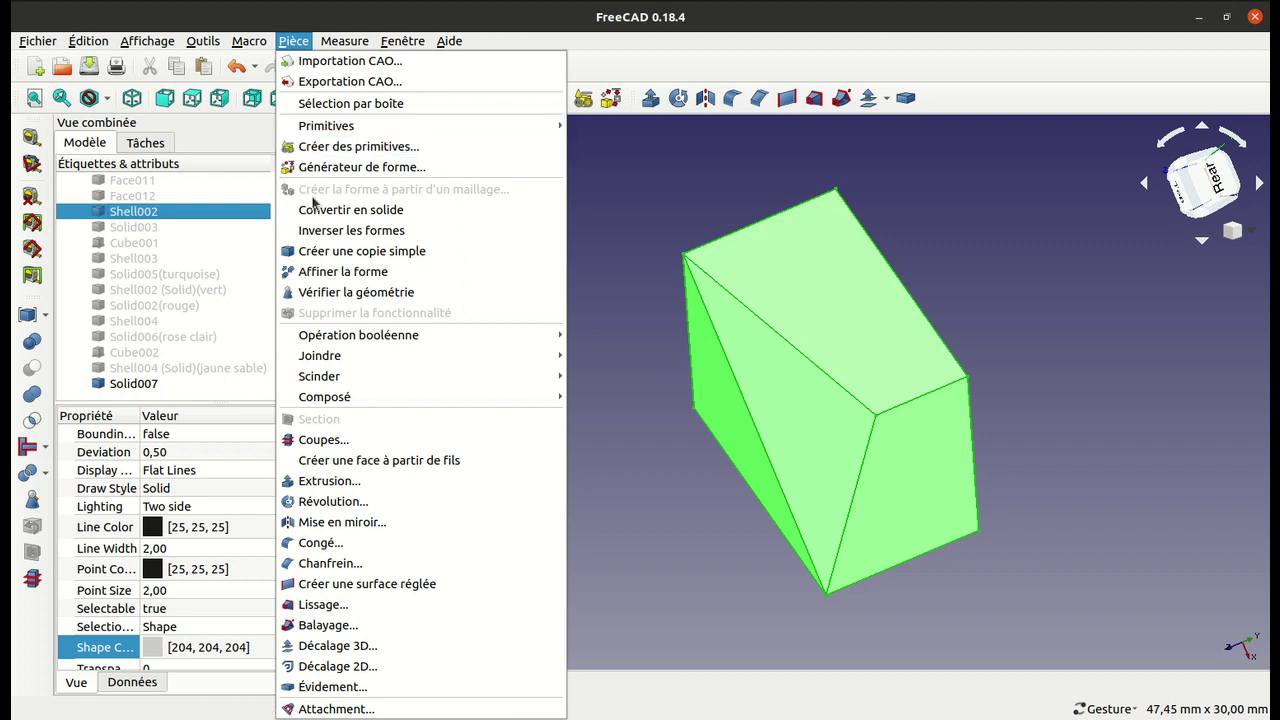
{"action": "left_click", "coordinate": [316, 211]}
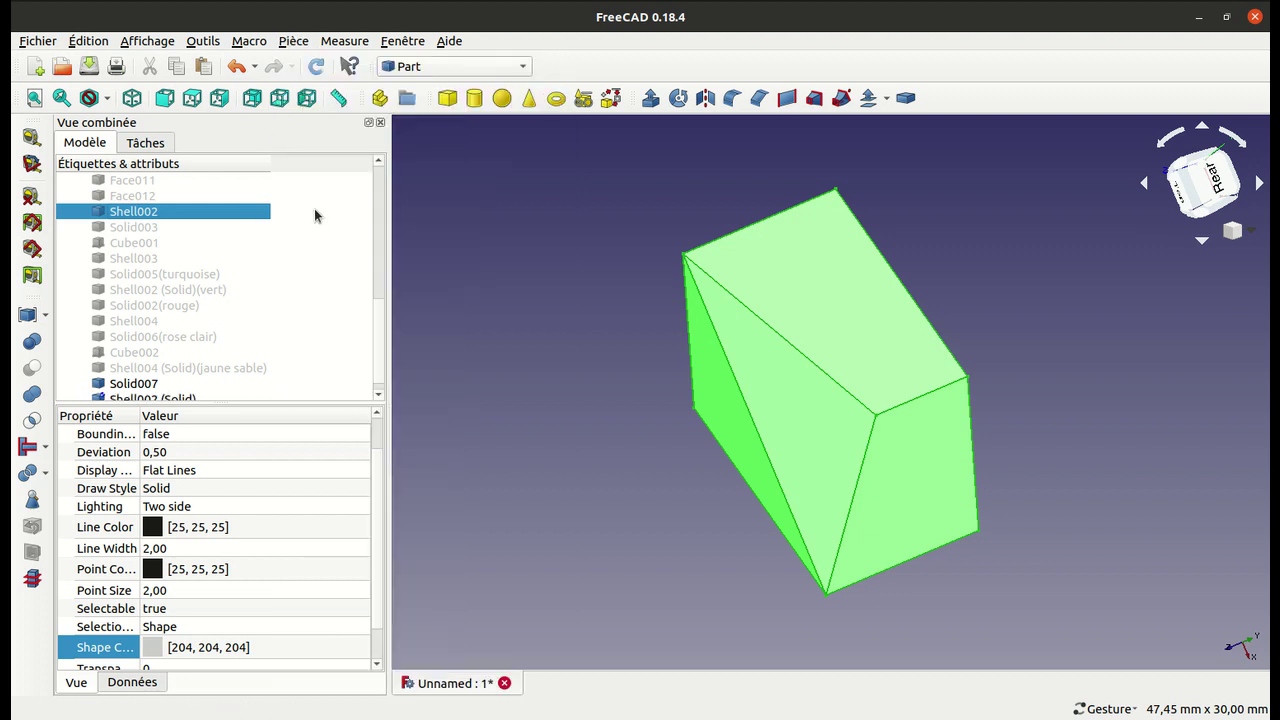
Step: Select Solid007 together with the new Shell002 (Solid) in the tree
{"action": "scroll", "coordinate": [381, 330], "scroll_direction": "down", "scroll_amount": 1}
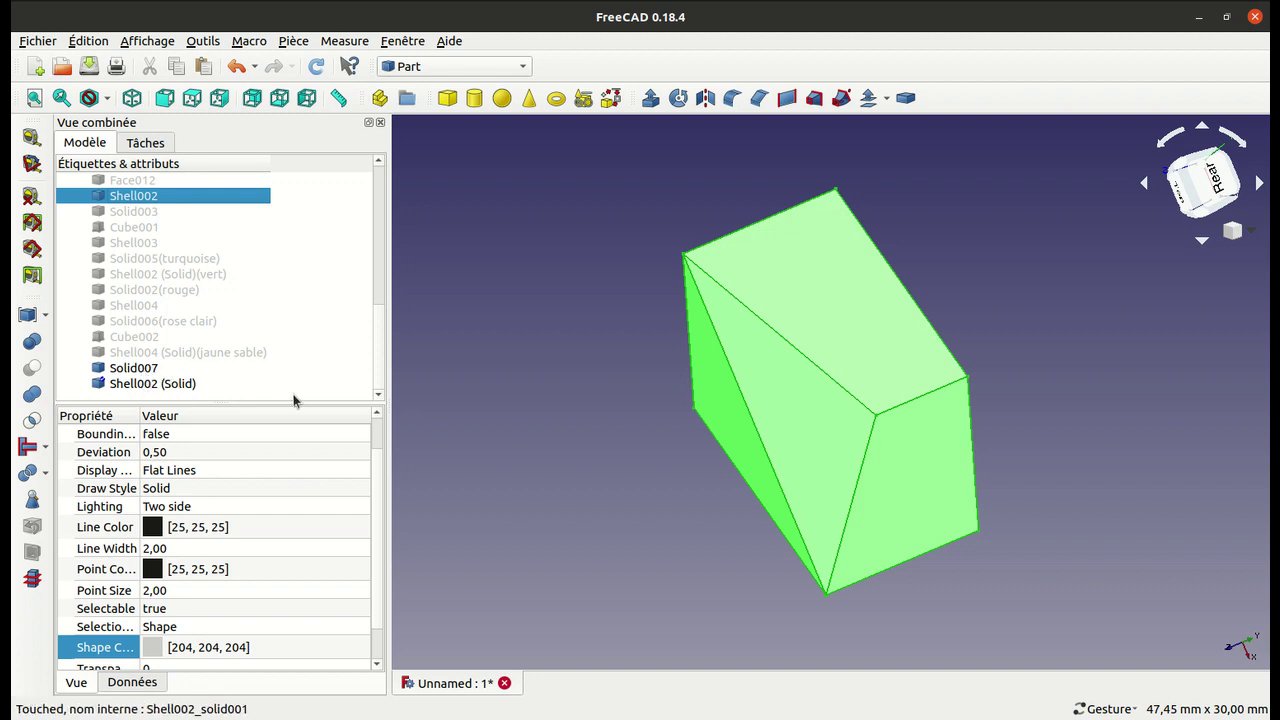
{"action": "left_click", "coordinate": [141, 374]}
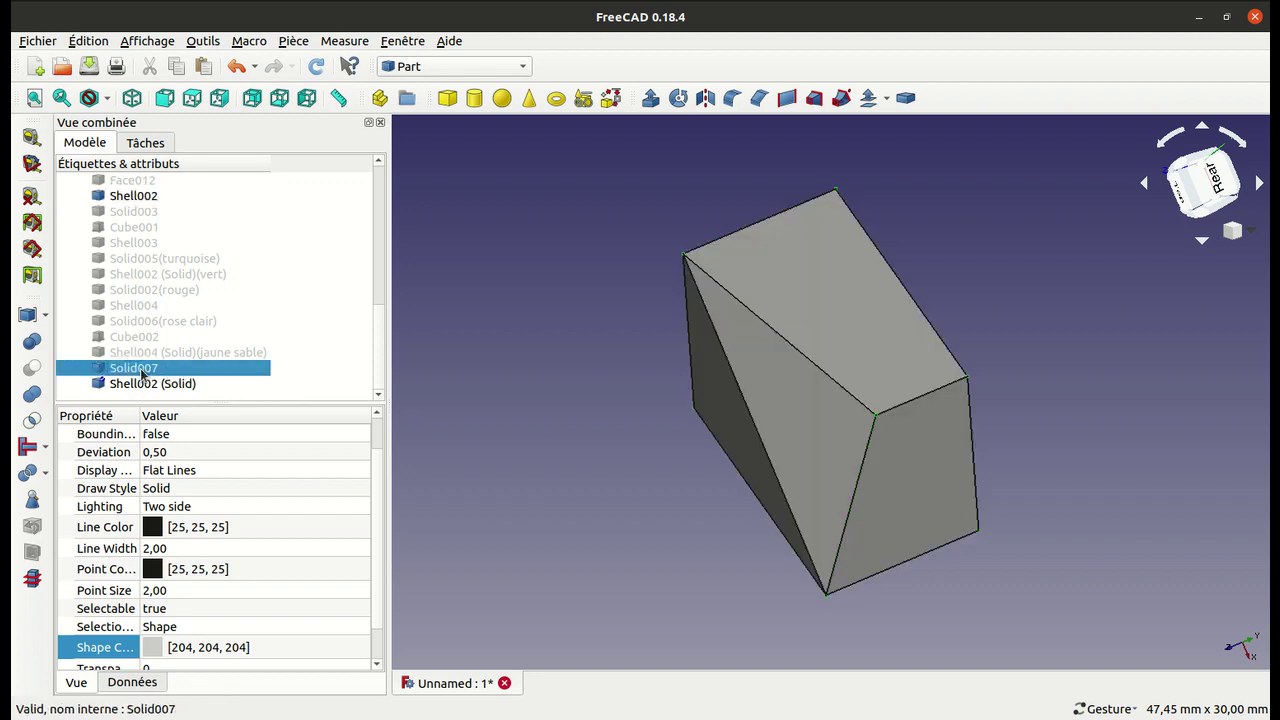
{"action": "left_click", "coordinate": [138, 389]}
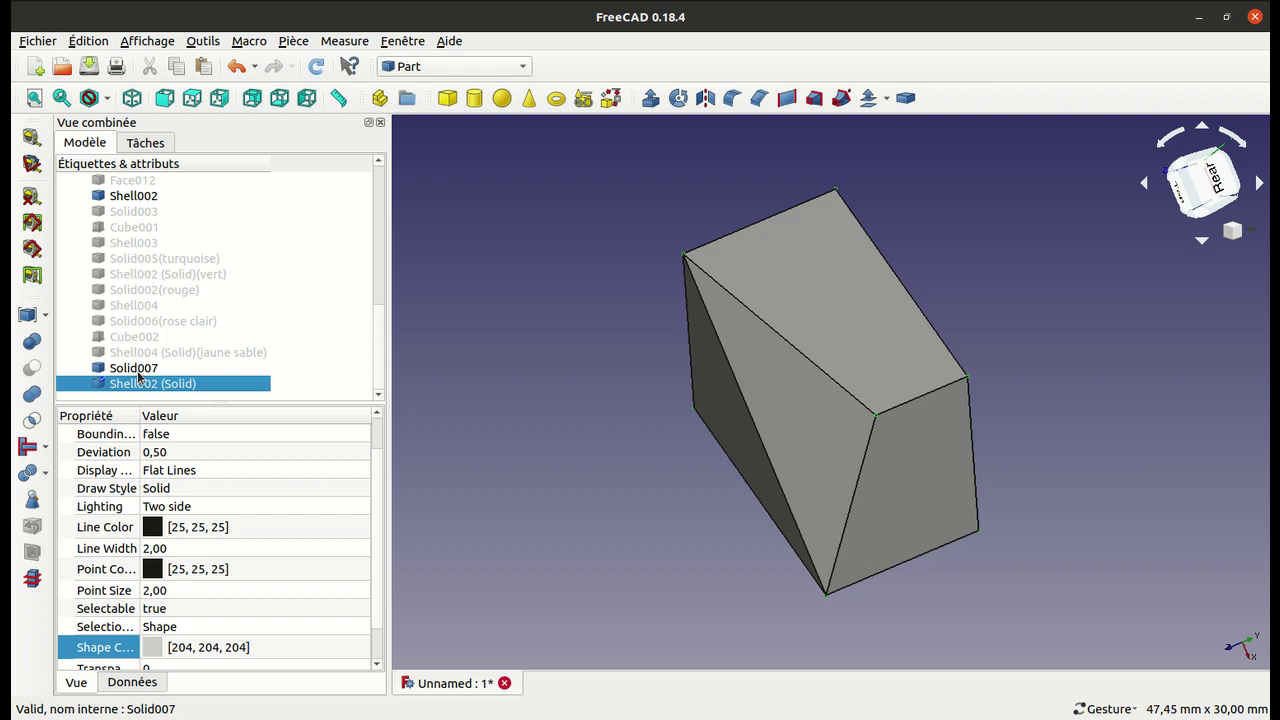
{"action": "left_click", "coordinate": [138, 370], "text": "ctrl"}
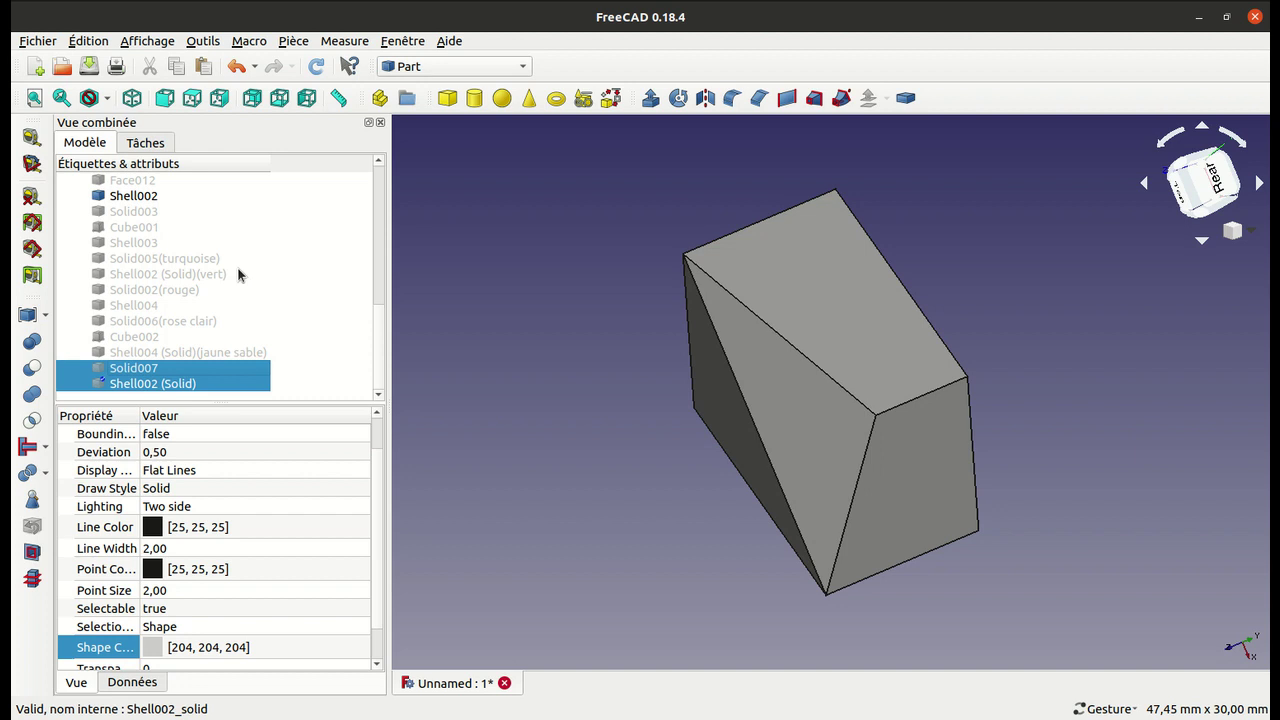
Step: Hide Shell002 and show the green Shell002 (Solid)(vert) and red Solid002(rouge) solids
{"action": "left_click", "coordinate": [165, 274]}
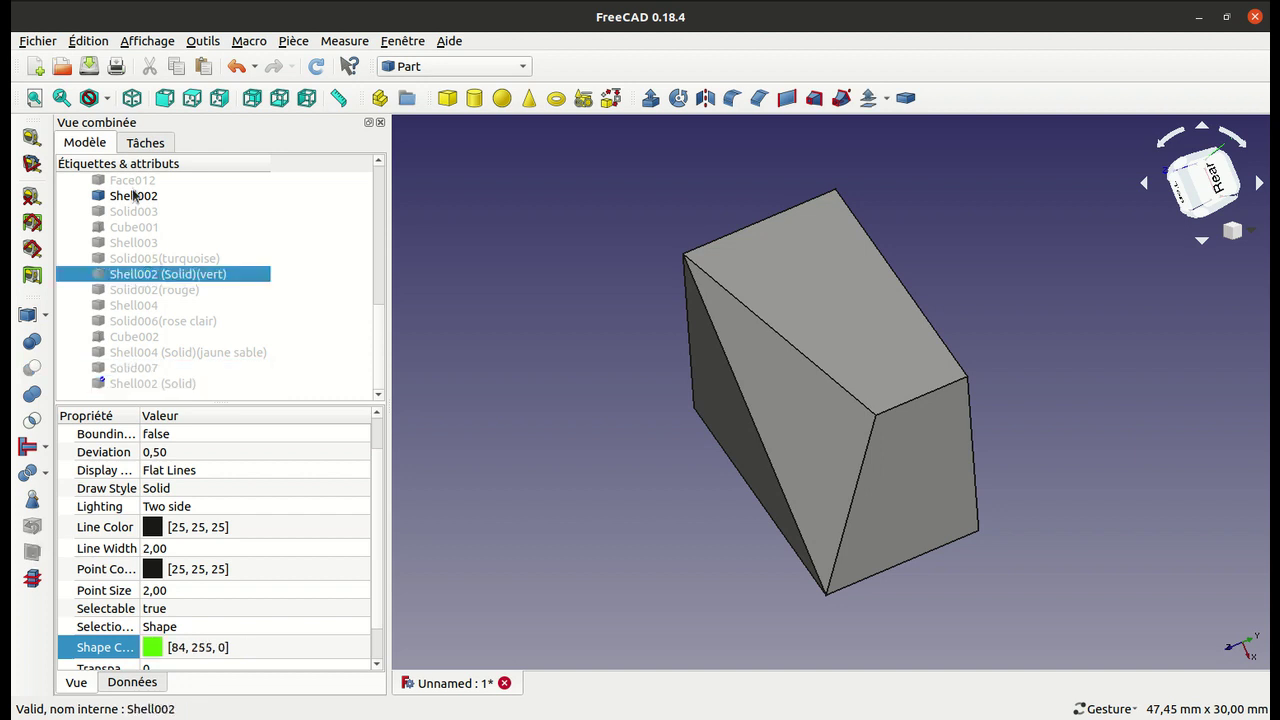
{"action": "left_click", "coordinate": [134, 197]}
{"action": "key", "text": "space"}
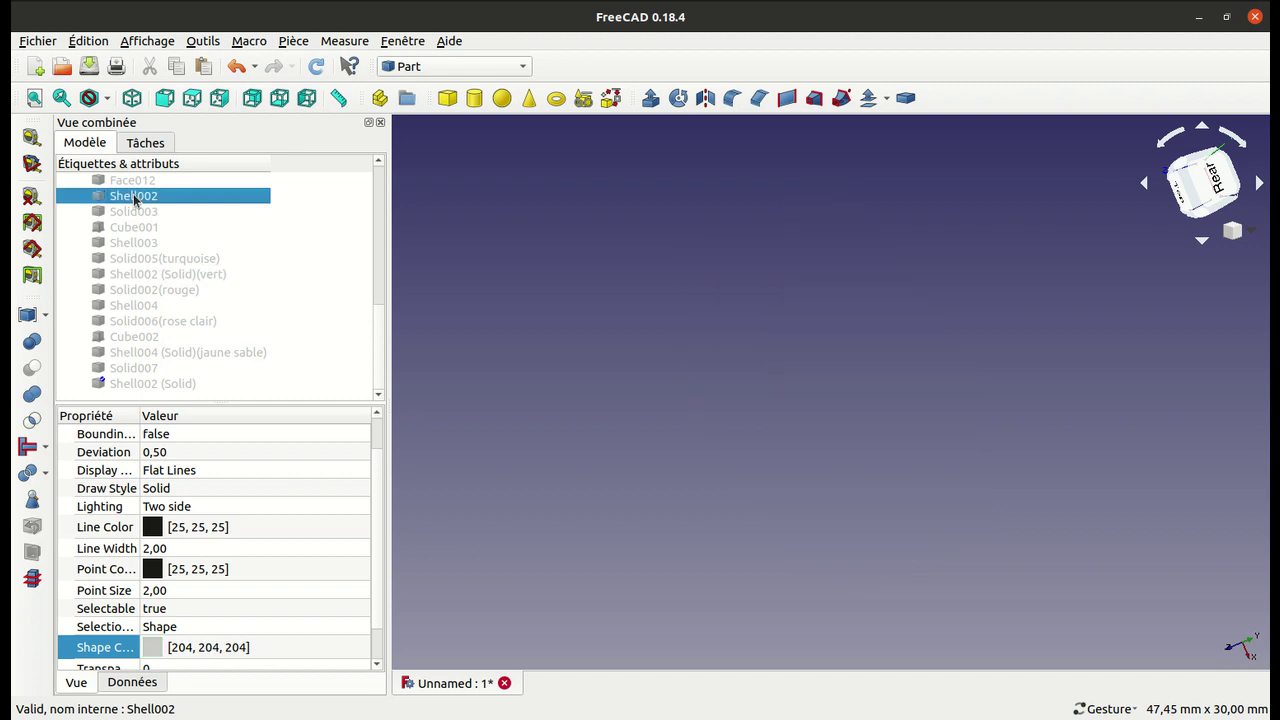
{"action": "left_click", "coordinate": [149, 277]}
{"action": "key", "text": "space"}
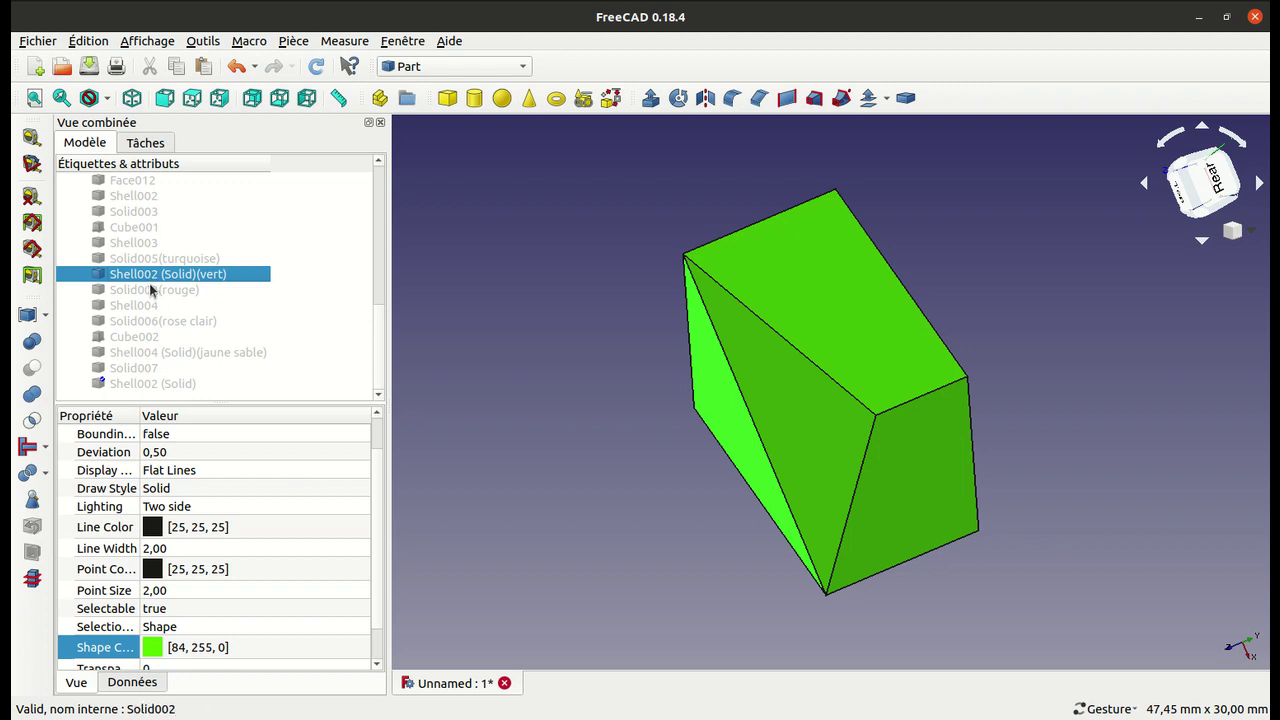
{"action": "left_click", "coordinate": [152, 290]}
{"action": "key", "text": "space"}
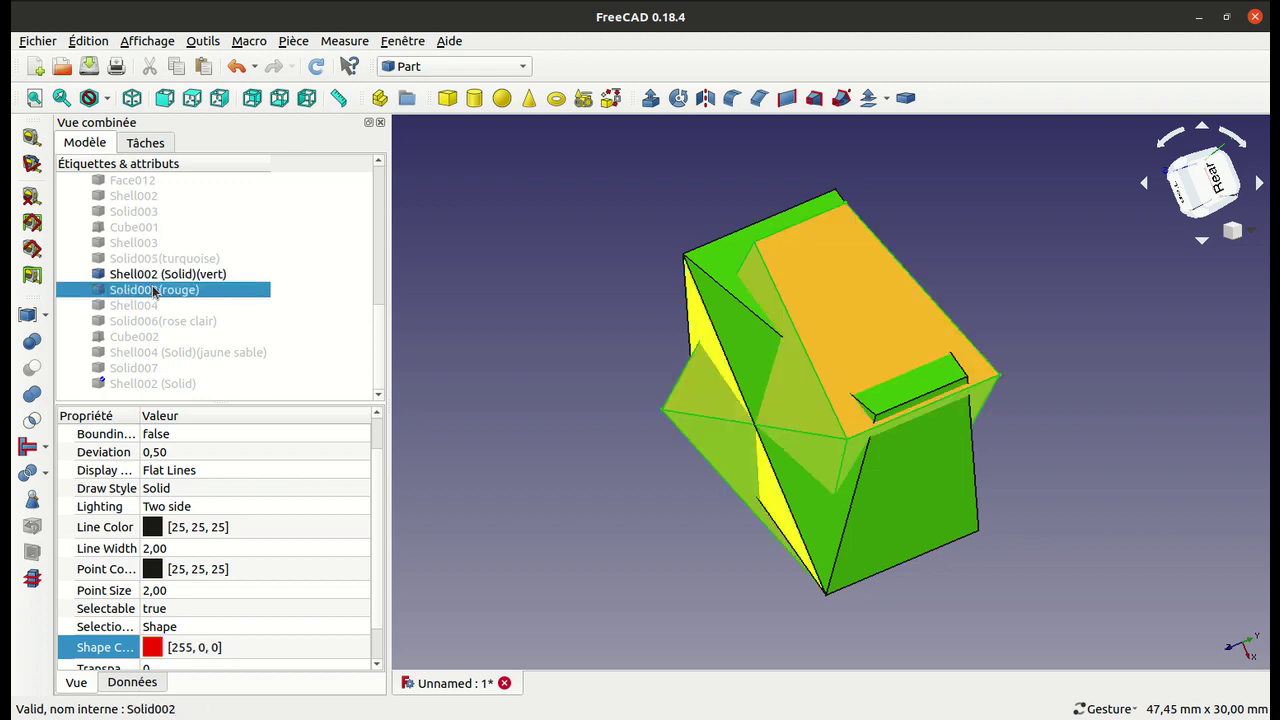
{"action": "mouse_move", "coordinate": [457, 317]}
{"action": "left_mouse_down"}
{"action": "mouse_move", "coordinate": [690, 276]}
{"action": "mouse_move", "coordinate": [780, 394]}
{"action": "mouse_move", "coordinate": [991, 531]}
{"action": "mouse_move", "coordinate": [914, 503]}
{"action": "mouse_move", "coordinate": [726, 474]}
{"action": "mouse_move", "coordinate": [563, 366]}
{"action": "mouse_move", "coordinate": [561, 344]}
{"action": "mouse_move", "coordinate": [786, 294]}
{"action": "mouse_move", "coordinate": [911, 374]}
{"action": "mouse_move", "coordinate": [967, 431]}
{"action": "mouse_move", "coordinate": [986, 514]}
{"action": "mouse_move", "coordinate": [851, 563]}
{"action": "mouse_move", "coordinate": [813, 557]}
{"action": "left_mouse_up"}
{"action": "left_click", "coordinate": [543, 365]}
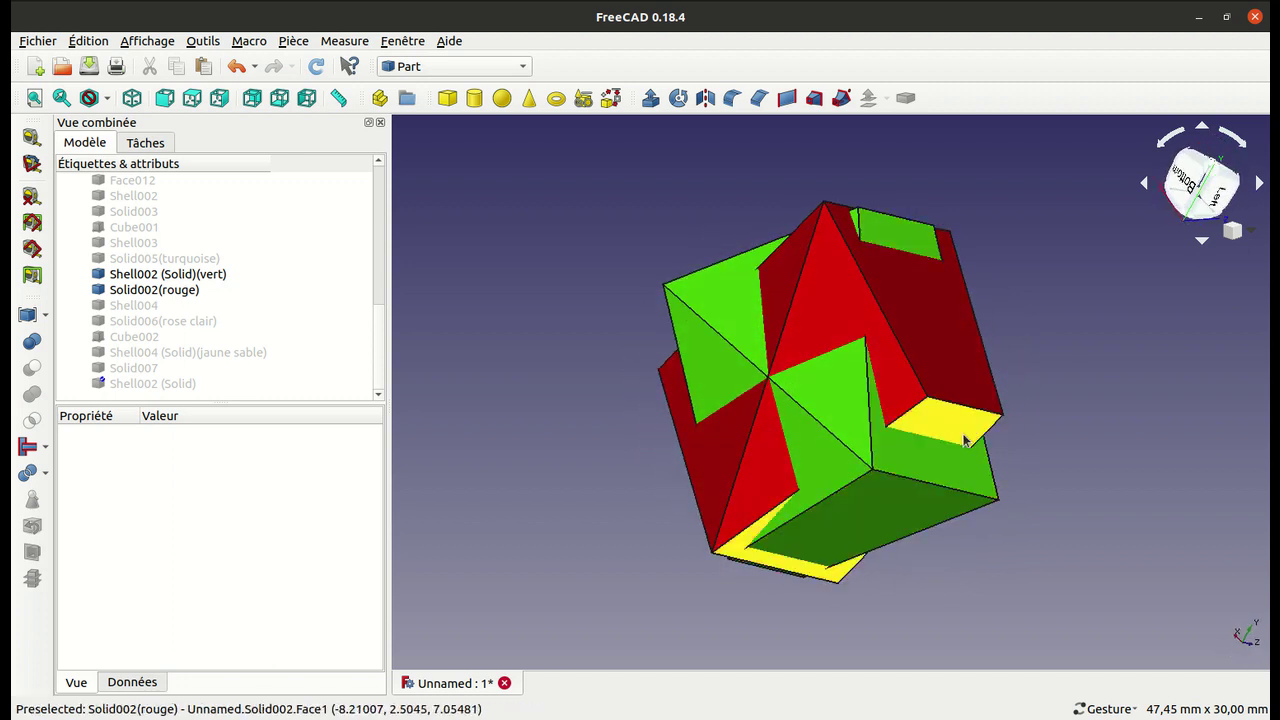
Step: Cut the red Solid002(rouge) from the green Shell002 (Solid)(vert)
{"action": "left_click", "coordinate": [156, 274]}
{"action": "left_click", "coordinate": [155, 290], "text": "ctrl"}
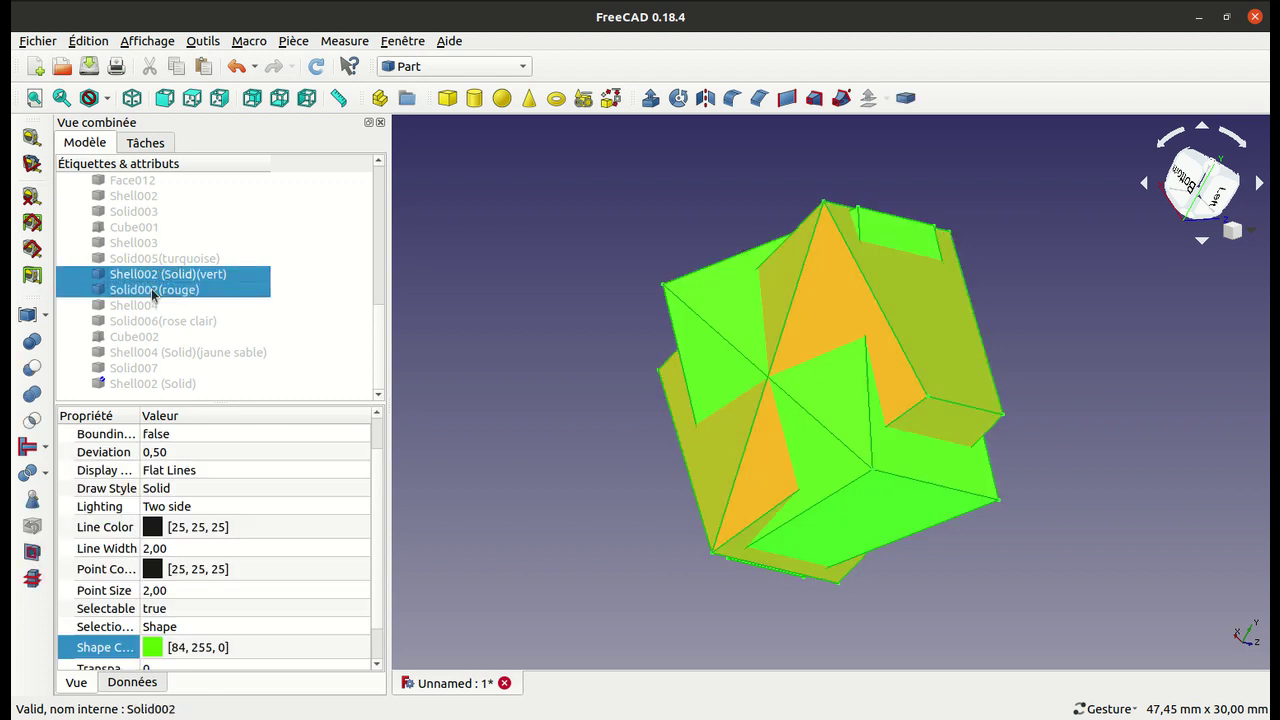
{"action": "left_click", "coordinate": [31, 367]}
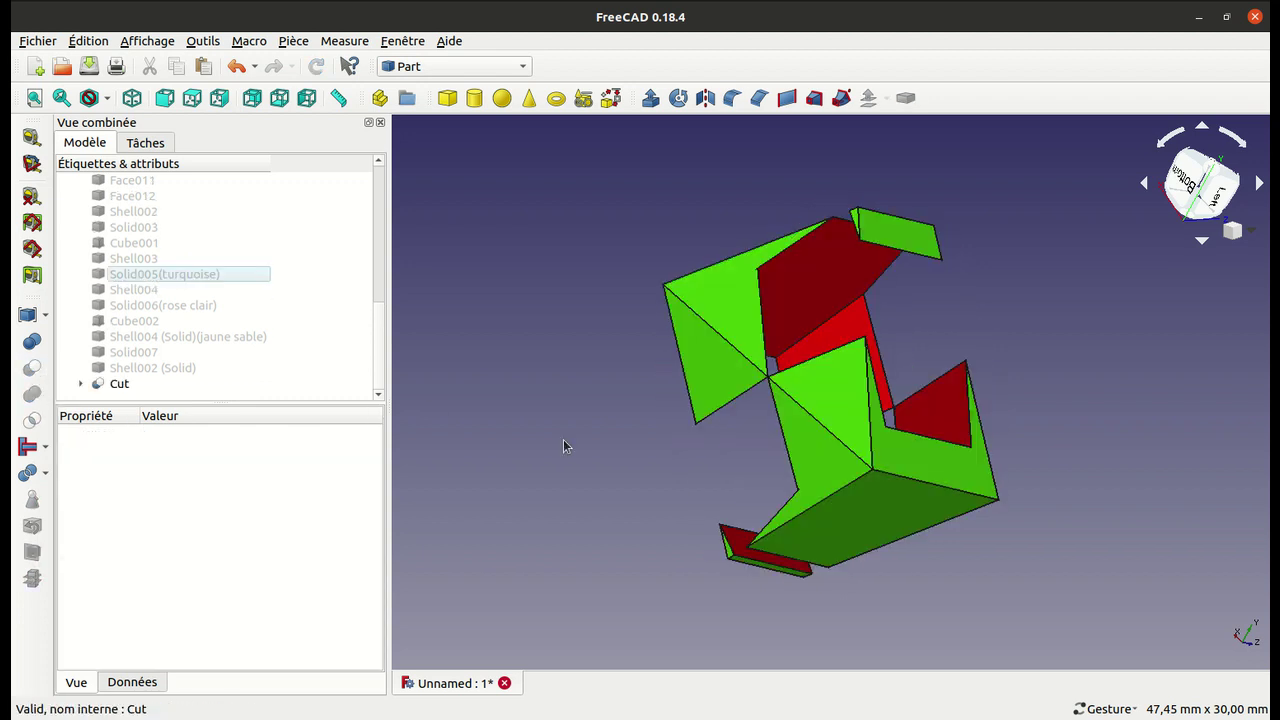
Step: Inspect the fragmented cut result from several sides, then undo the cut
{"action": "mouse_move", "coordinate": [563, 443]}
{"action": "left_mouse_down"}
{"action": "mouse_move", "coordinate": [725, 320]}
{"action": "mouse_move", "coordinate": [820, 363]}
{"action": "mouse_move", "coordinate": [903, 366]}
{"action": "mouse_move", "coordinate": [960, 344]}
{"action": "mouse_move", "coordinate": [966, 309]}
{"action": "mouse_move", "coordinate": [1006, 263]}
{"action": "mouse_move", "coordinate": [951, 277]}
{"action": "mouse_move", "coordinate": [886, 257]}
{"action": "mouse_move", "coordinate": [749, 294]}
{"action": "mouse_move", "coordinate": [614, 377]}
{"action": "mouse_move", "coordinate": [646, 442]}
{"action": "mouse_move", "coordinate": [874, 491]}
{"action": "mouse_move", "coordinate": [957, 429]}
{"action": "mouse_move", "coordinate": [963, 386]}
{"action": "mouse_move", "coordinate": [826, 429]}
{"action": "mouse_move", "coordinate": [691, 449]}
{"action": "mouse_move", "coordinate": [654, 471]}
{"action": "left_mouse_up"}
{"action": "mouse_move", "coordinate": [982, 323]}
{"action": "left_mouse_down"}
{"action": "mouse_move", "coordinate": [920, 234]}
{"action": "mouse_move", "coordinate": [723, 243]}
{"action": "mouse_move", "coordinate": [693, 328]}
{"action": "mouse_move", "coordinate": [737, 374]}
{"action": "mouse_move", "coordinate": [891, 346]}
{"action": "mouse_move", "coordinate": [940, 285]}
{"action": "mouse_move", "coordinate": [1003, 266]}
{"action": "mouse_move", "coordinate": [783, 500]}
{"action": "left_mouse_up"}
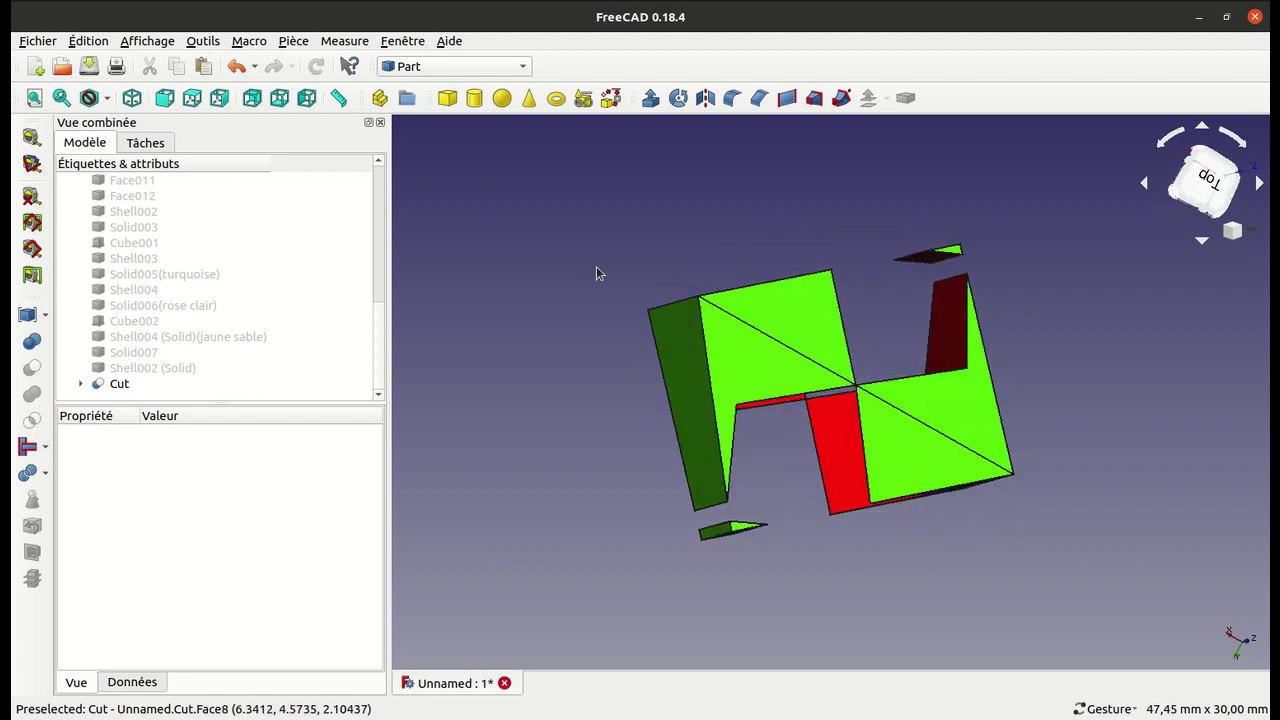
{"action": "mouse_move", "coordinate": [597, 274]}
{"action": "left_mouse_down"}
{"action": "mouse_move", "coordinate": [771, 297]}
{"action": "mouse_move", "coordinate": [800, 457]}
{"action": "mouse_move", "coordinate": [897, 477]}
{"action": "left_mouse_up"}
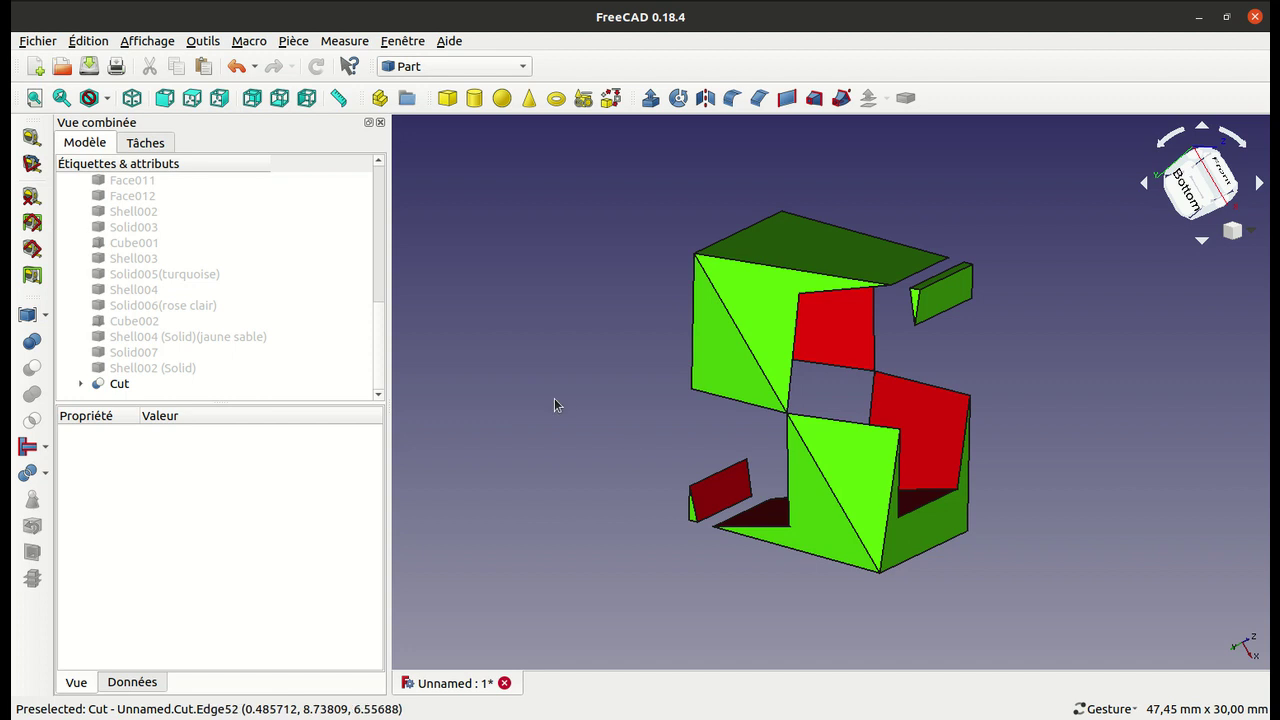
{"action": "key", "text": "ctrl+z"}
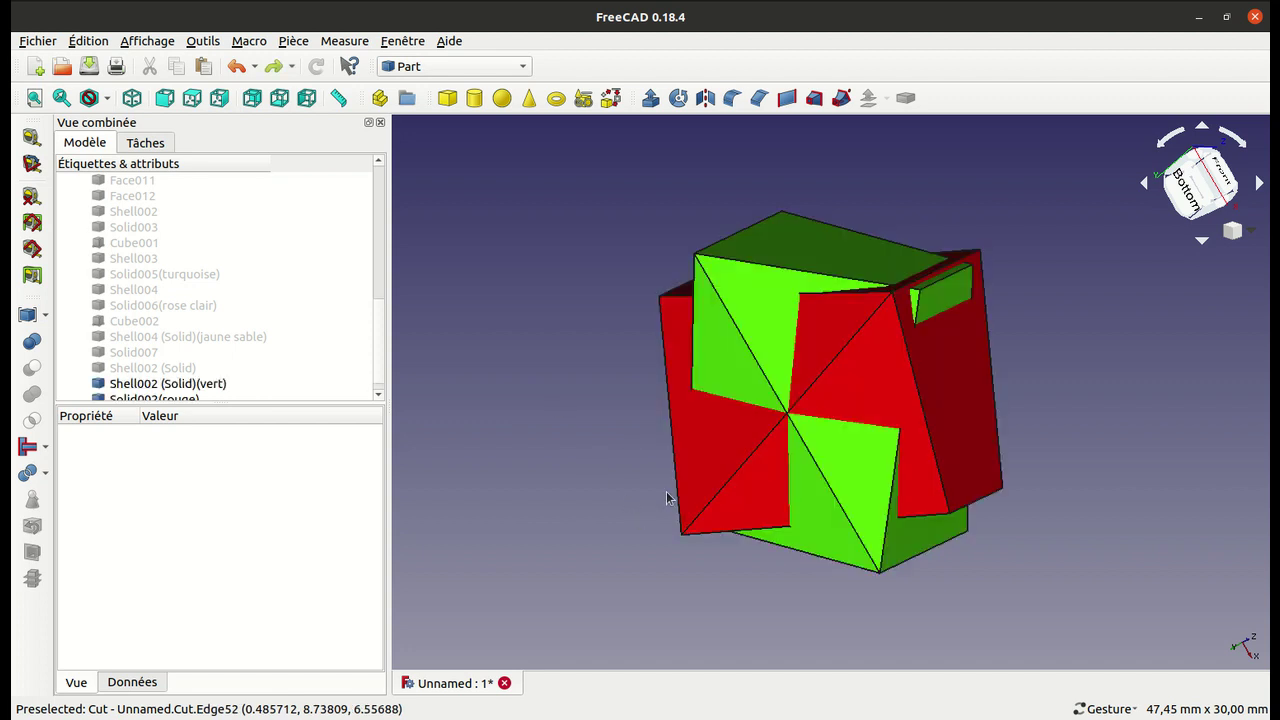
Step: Redo the cut the other way to get a notched red solid, then select Cut
{"action": "left_click", "coordinate": [698, 476]}
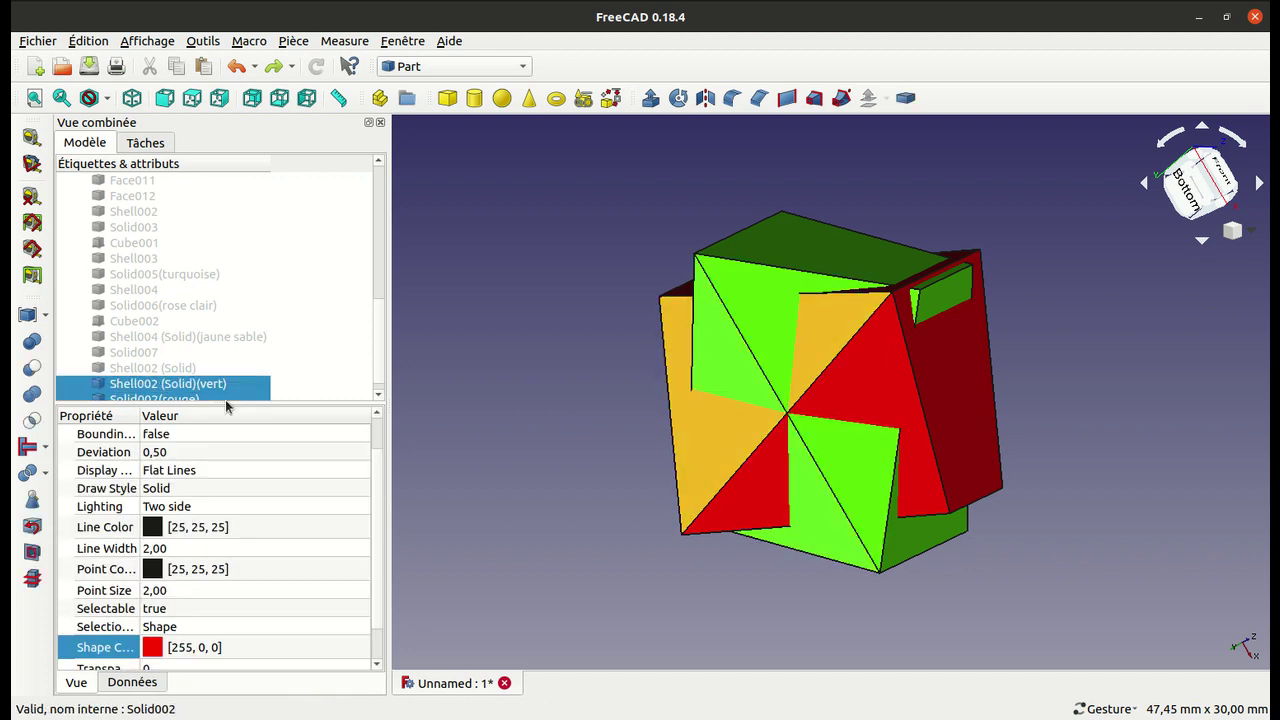
{"action": "left_click", "coordinate": [32, 369]}
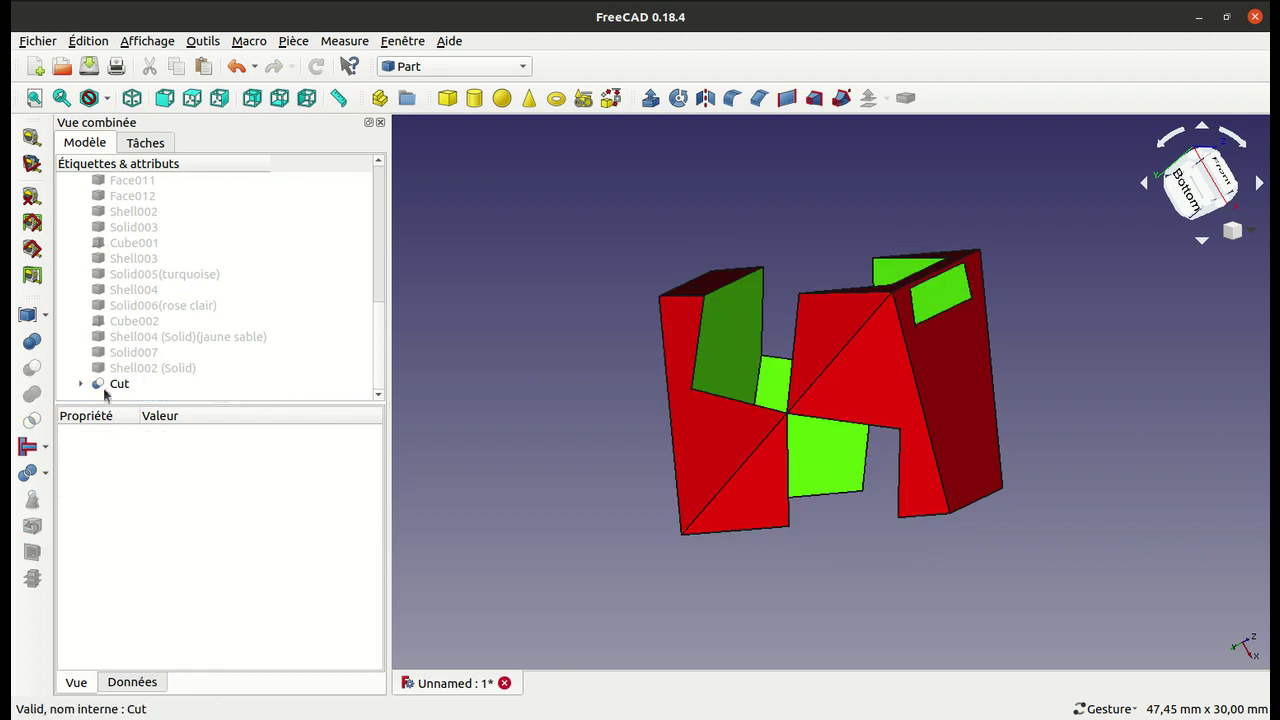
{"action": "mouse_move", "coordinate": [706, 213]}
{"action": "left_mouse_down"}
{"action": "mouse_move", "coordinate": [790, 485]}
{"action": "mouse_move", "coordinate": [869, 480]}
{"action": "mouse_move", "coordinate": [874, 460]}
{"action": "mouse_move", "coordinate": [831, 386]}
{"action": "mouse_move", "coordinate": [678, 357]}
{"action": "mouse_move", "coordinate": [651, 266]}
{"action": "mouse_move", "coordinate": [680, 214]}
{"action": "mouse_move", "coordinate": [546, 266]}
{"action": "mouse_move", "coordinate": [536, 293]}
{"action": "mouse_move", "coordinate": [560, 386]}
{"action": "mouse_move", "coordinate": [714, 449]}
{"action": "left_mouse_up"}
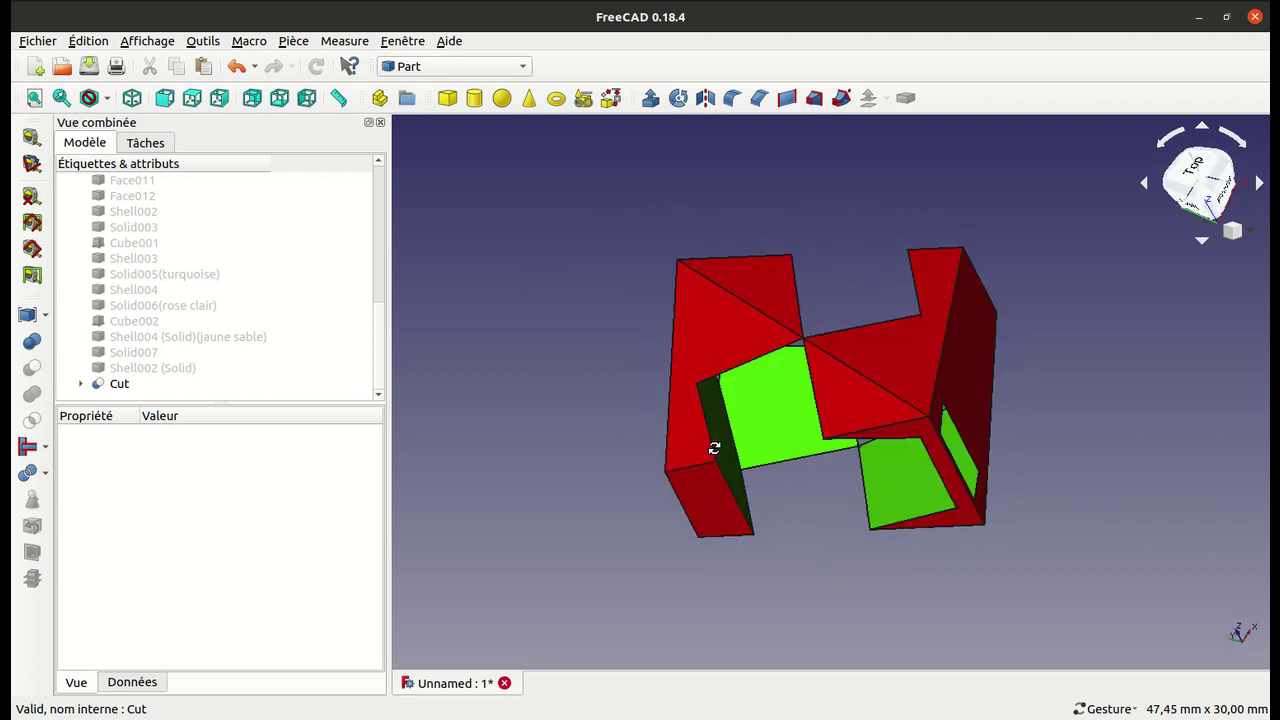
{"action": "left_click", "coordinate": [117, 388]}
Step: Hide the Cut object and display the turquoise Solid005 on its own
{"action": "key", "text": "space"}
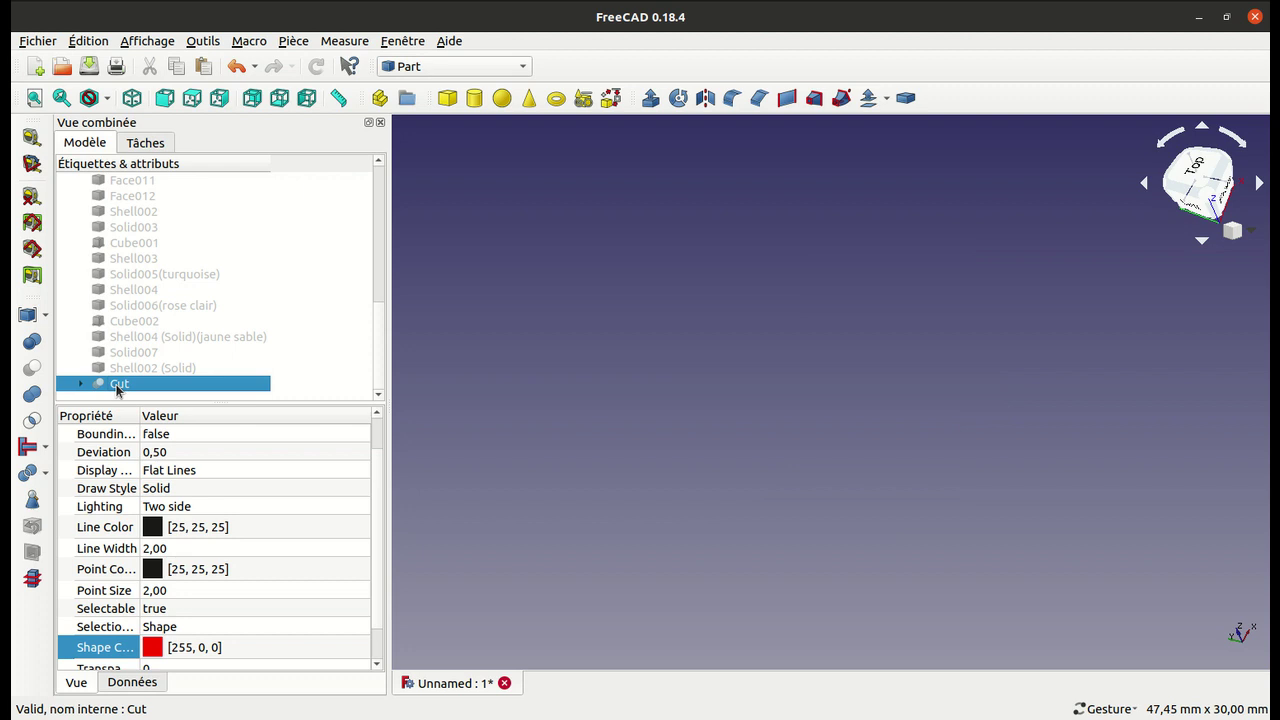
{"action": "left_click", "coordinate": [180, 274]}
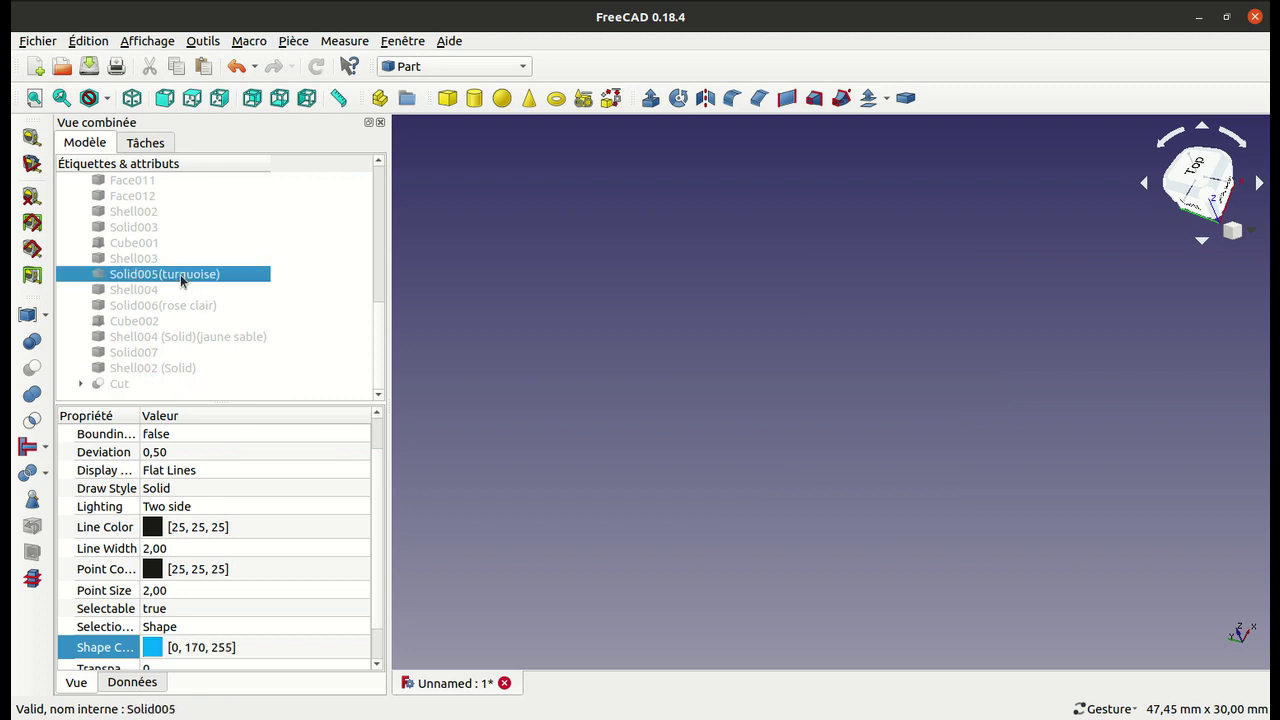
{"action": "key", "text": "space"}
{"action": "mouse_move", "coordinate": [565, 238]}
{"action": "left_mouse_down"}
{"action": "mouse_move", "coordinate": [674, 349]}
{"action": "mouse_move", "coordinate": [834, 423]}
{"action": "mouse_move", "coordinate": [880, 423]}
{"action": "left_mouse_up"}
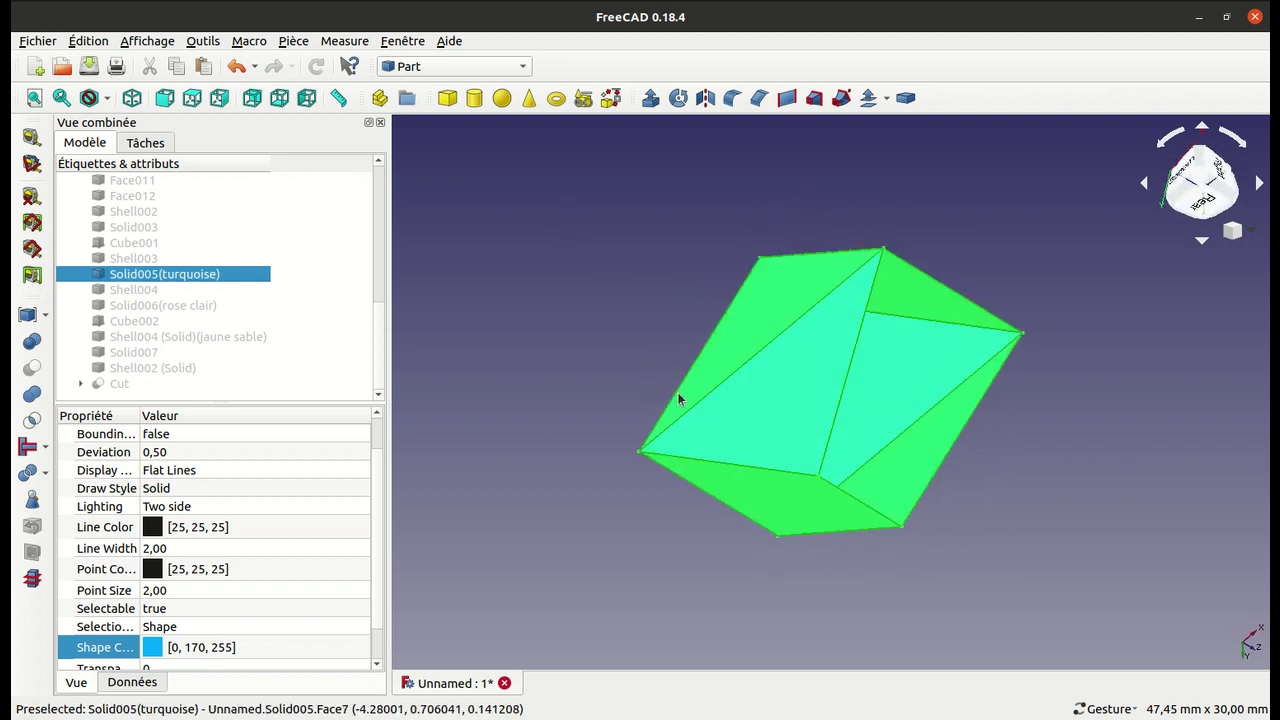
{"action": "left_click", "coordinate": [581, 313]}
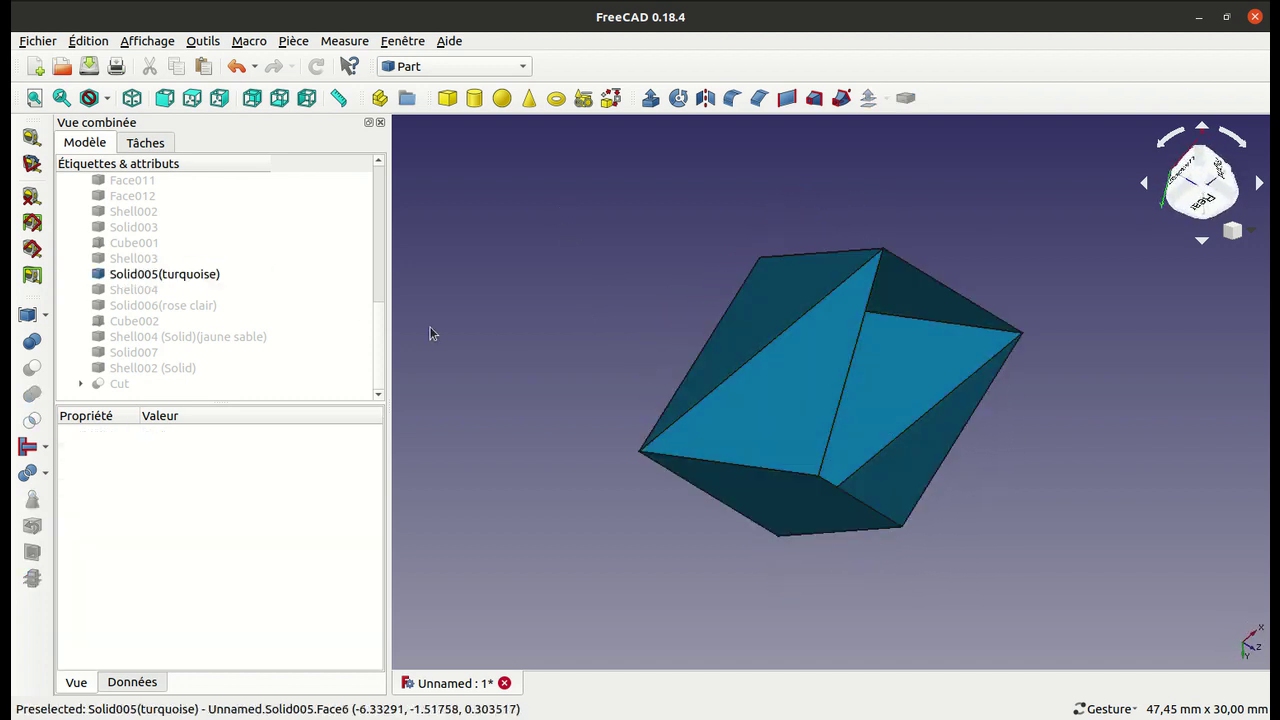
Step: Run Check Geometry on Solid005 and close the invalid-geometry results
{"action": "left_click", "coordinate": [175, 281]}
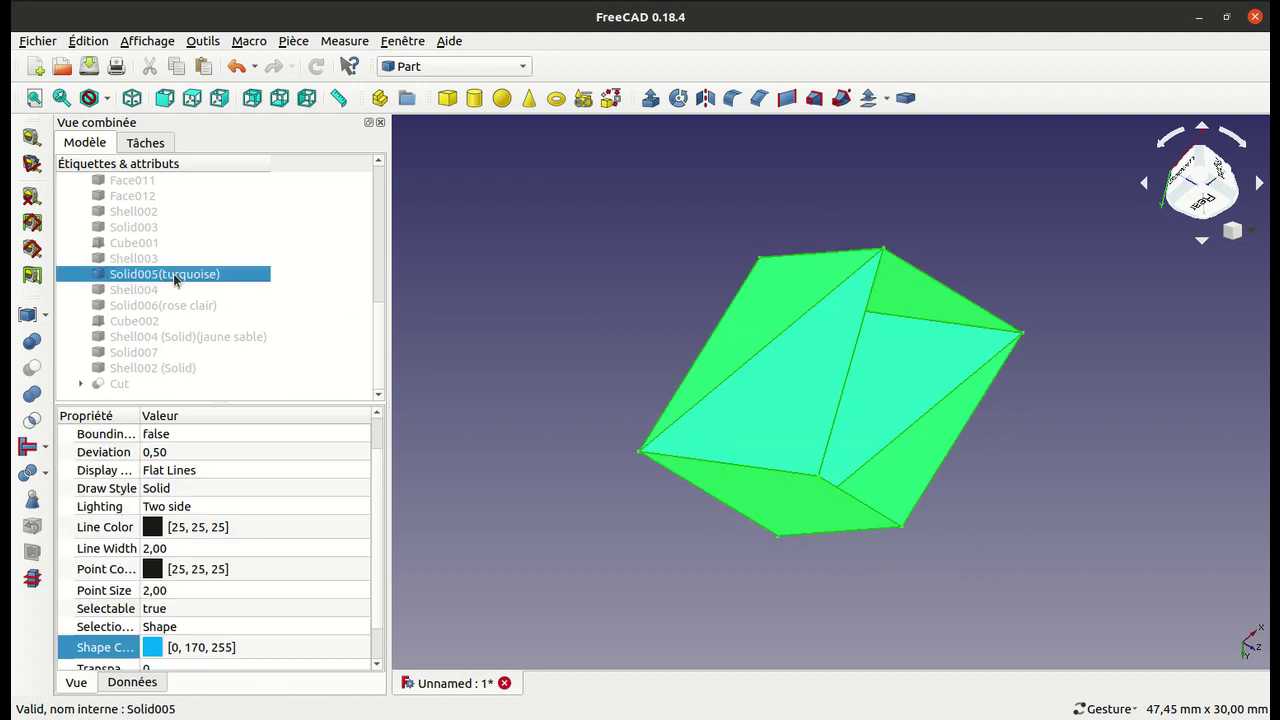
{"action": "left_click", "coordinate": [34, 500]}
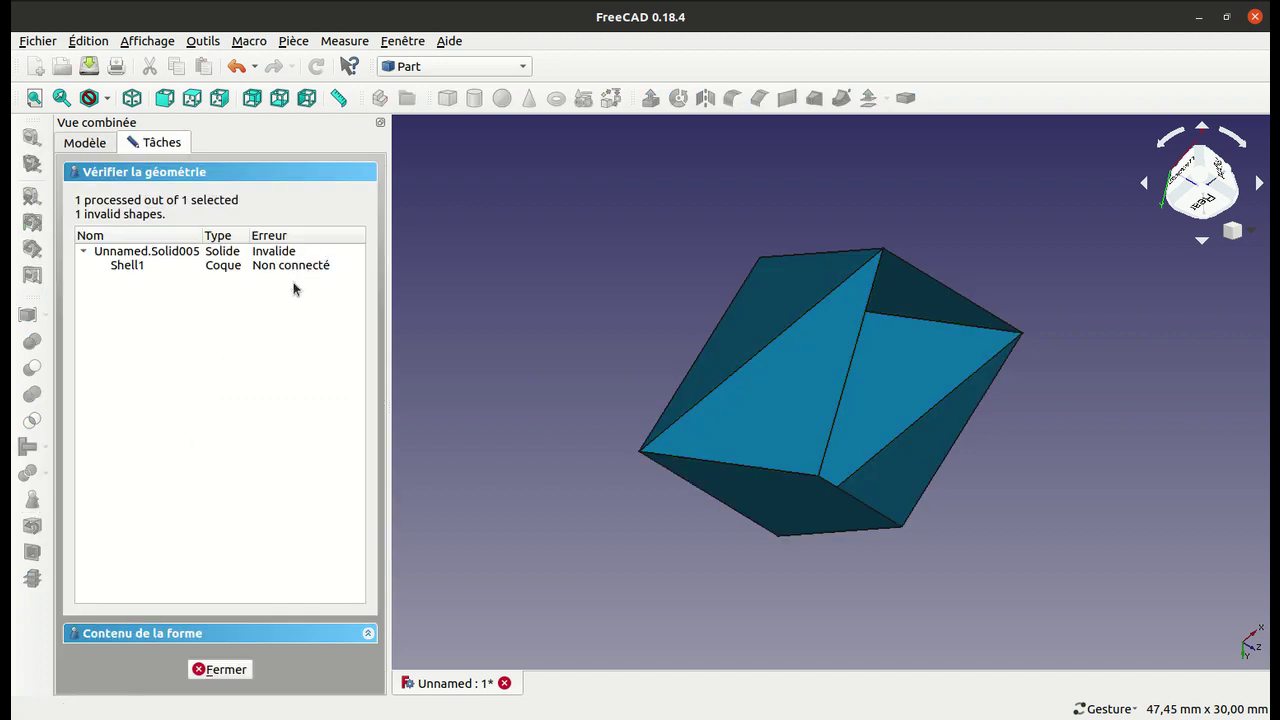
{"action": "left_click", "coordinate": [221, 670]}
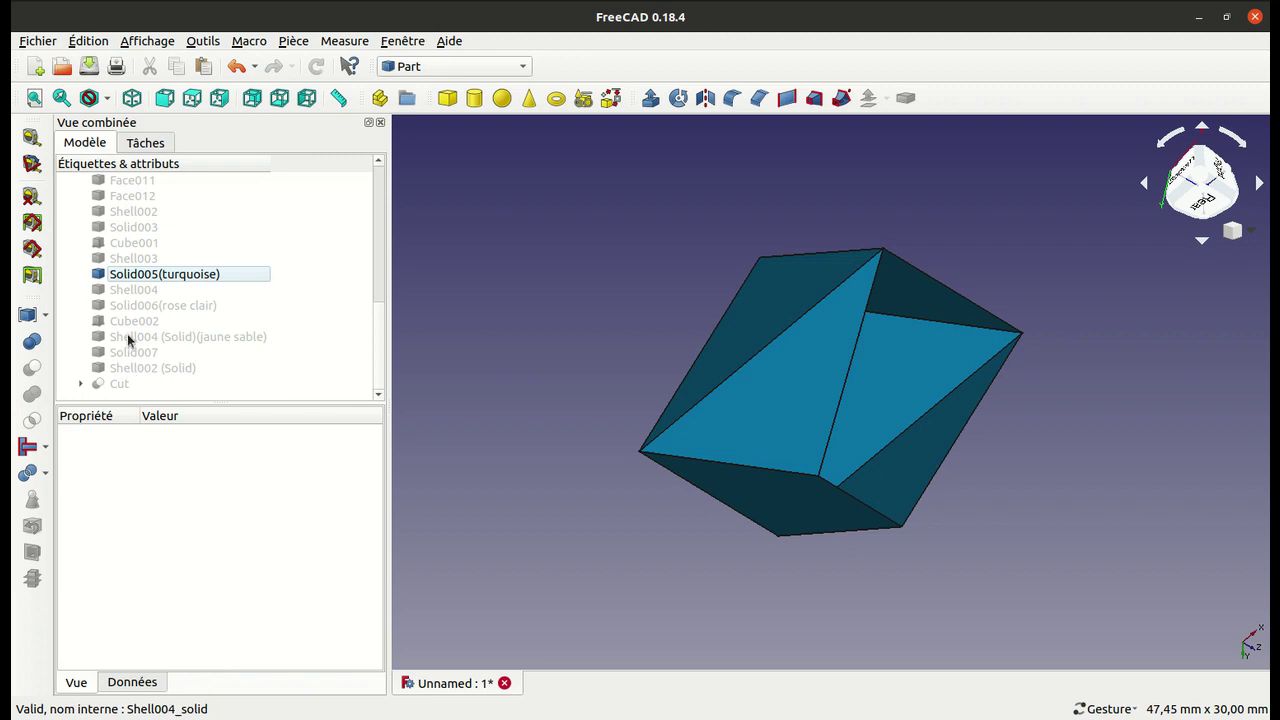
Step: Try cutting Cube002 out of Solid005, then undo the cut
{"action": "left_click", "coordinate": [127, 322]}
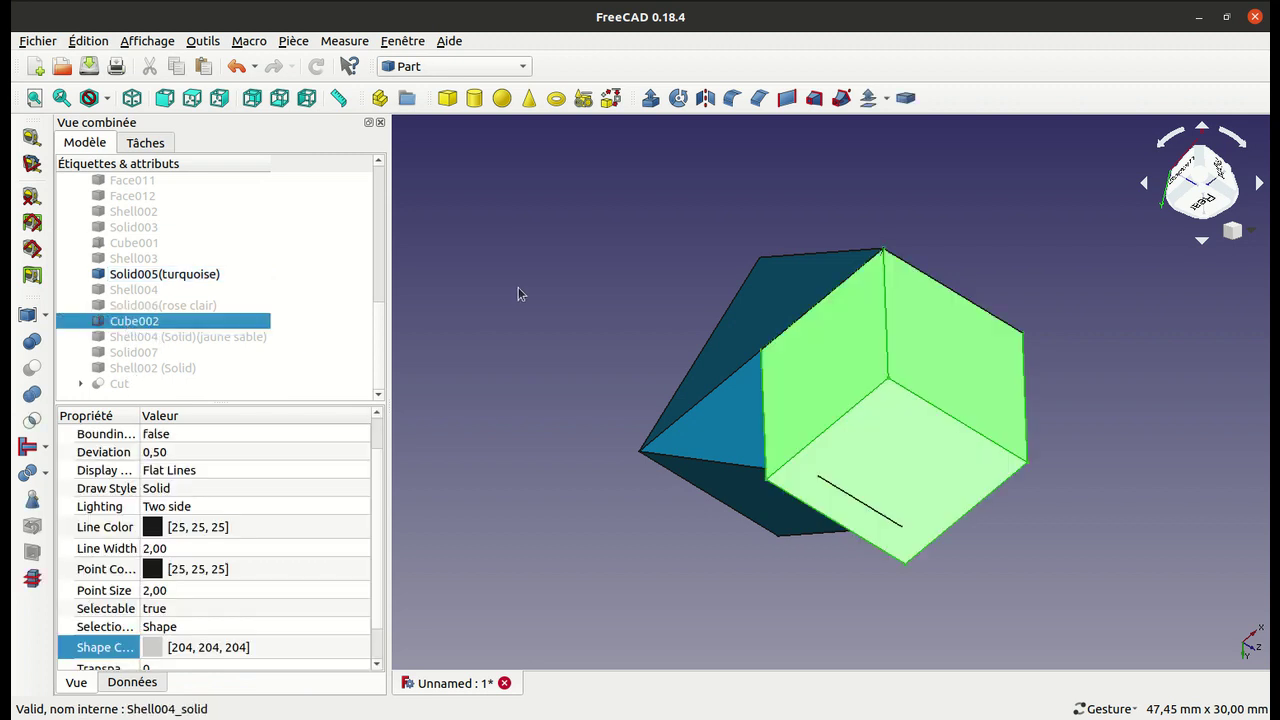
{"action": "left_click_drag", "start_coordinate": [544, 290], "coordinate": [632, 424]}
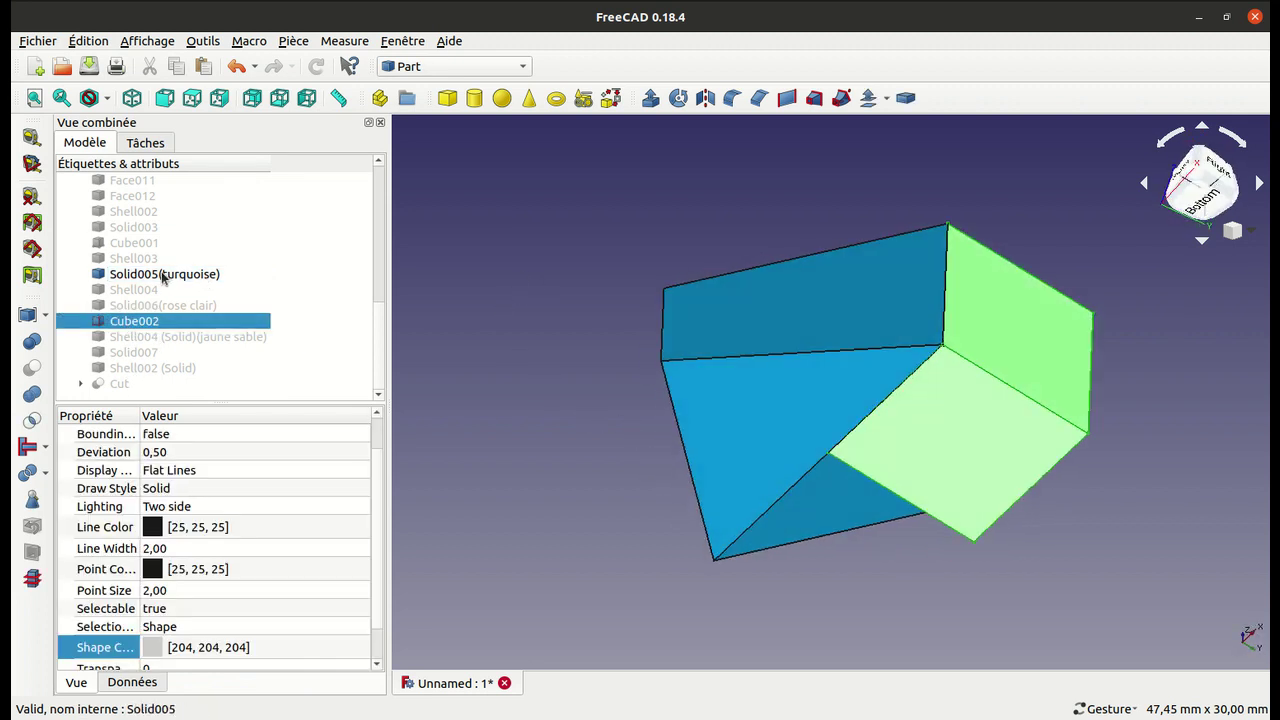
{"action": "left_click", "coordinate": [160, 274]}
{"action": "left_click", "coordinate": [128, 321], "text": "ctrl"}
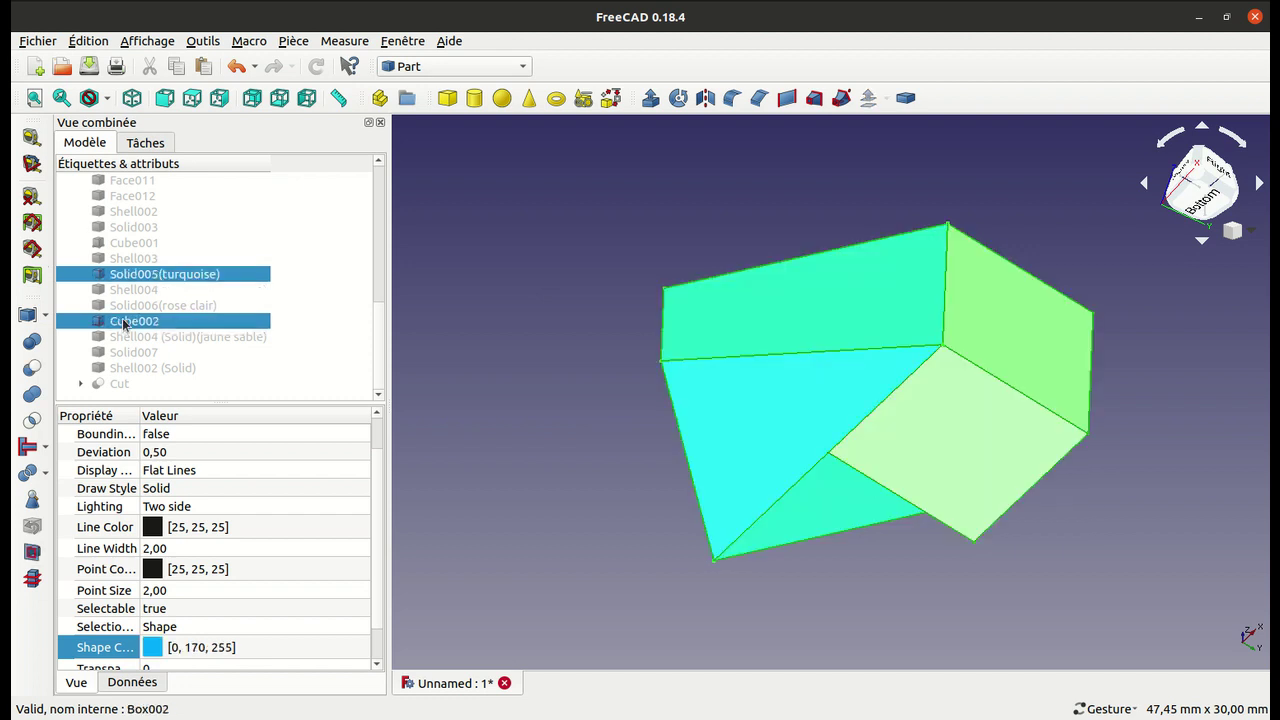
{"action": "left_click", "coordinate": [31, 370]}
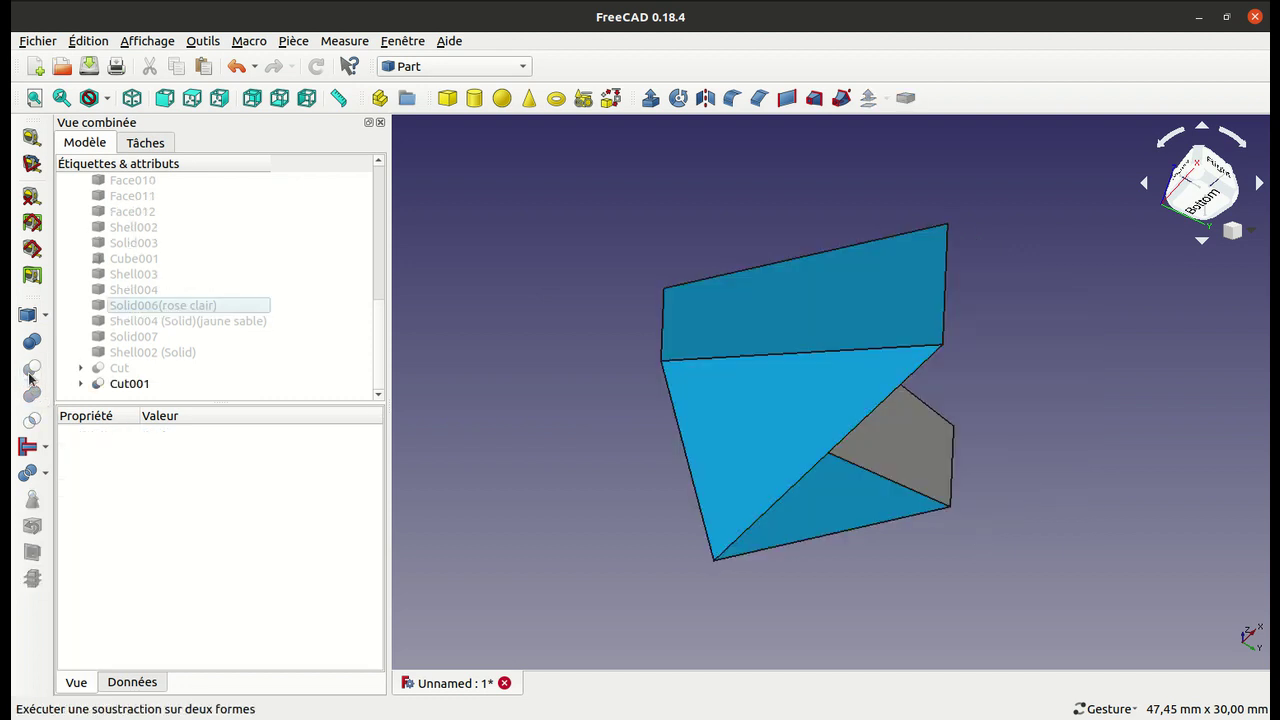
{"action": "key", "text": "ctrl+z"}
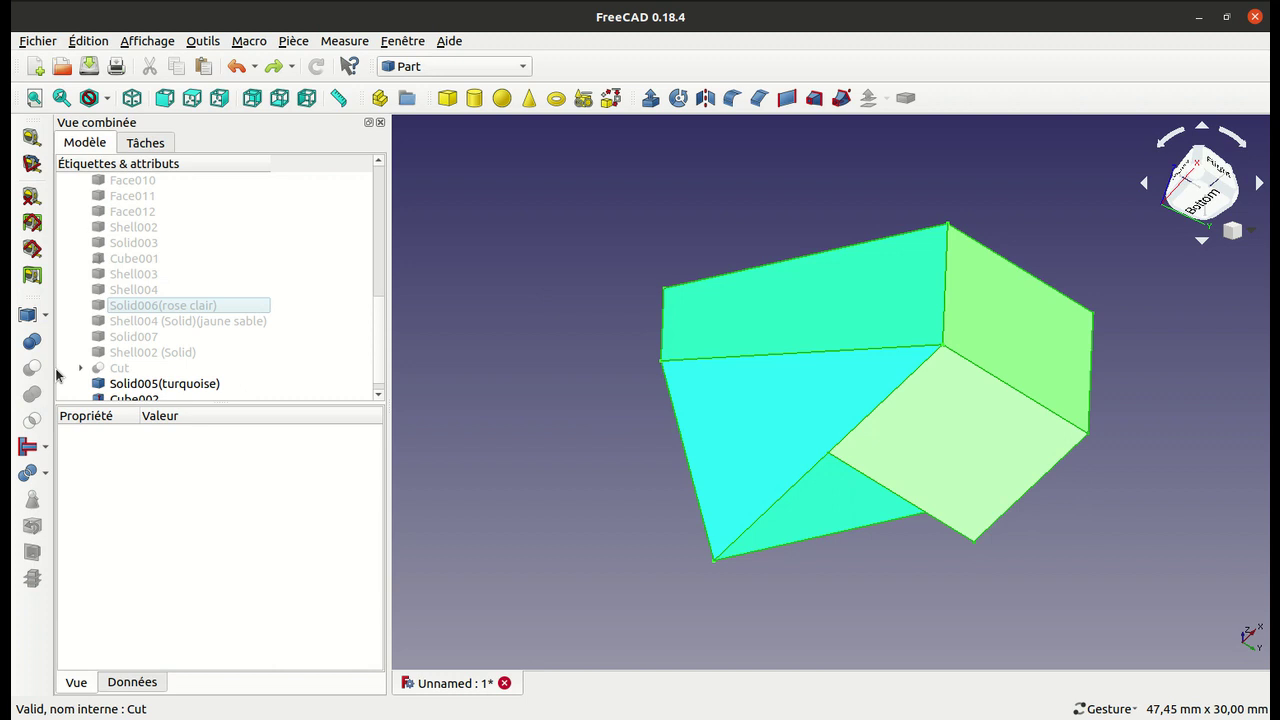
Step: Try fusing Solid005 with Cube002, undo the fusion, and hide Solid005
{"action": "left_click", "coordinate": [120, 385]}
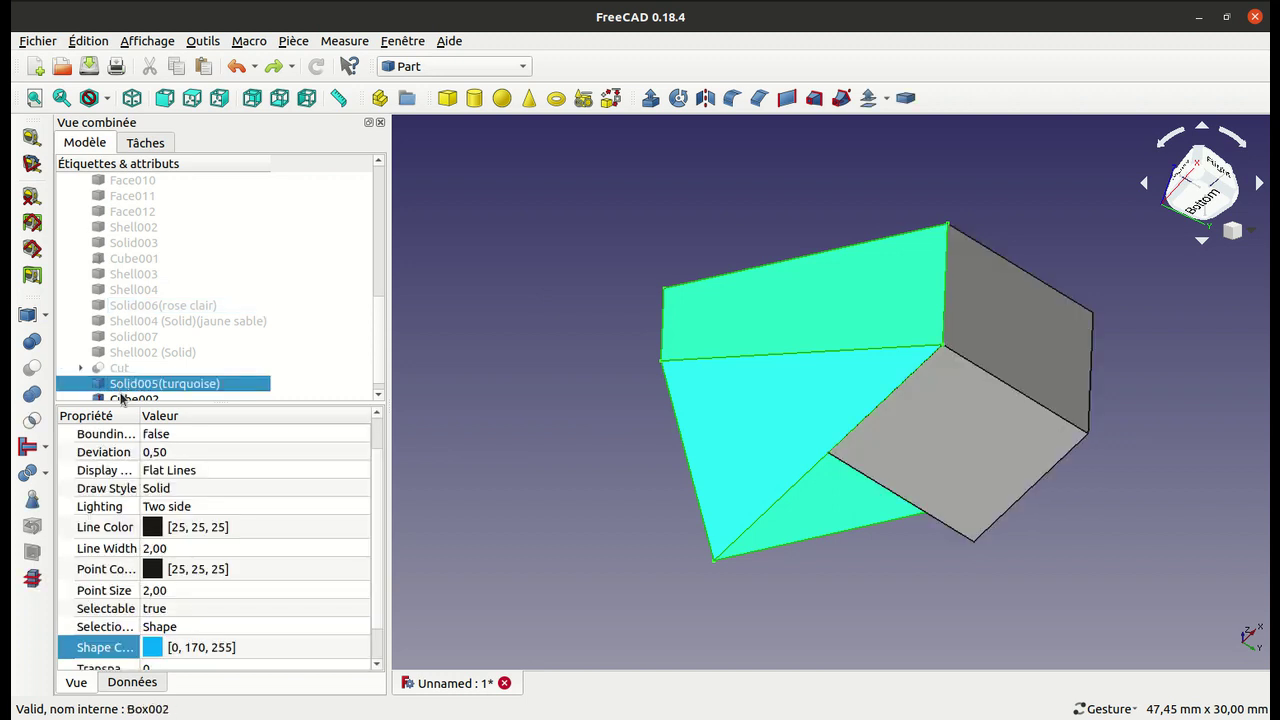
{"action": "left_click", "coordinate": [128, 399], "text": "ctrl"}
{"action": "left_click", "coordinate": [32, 394]}
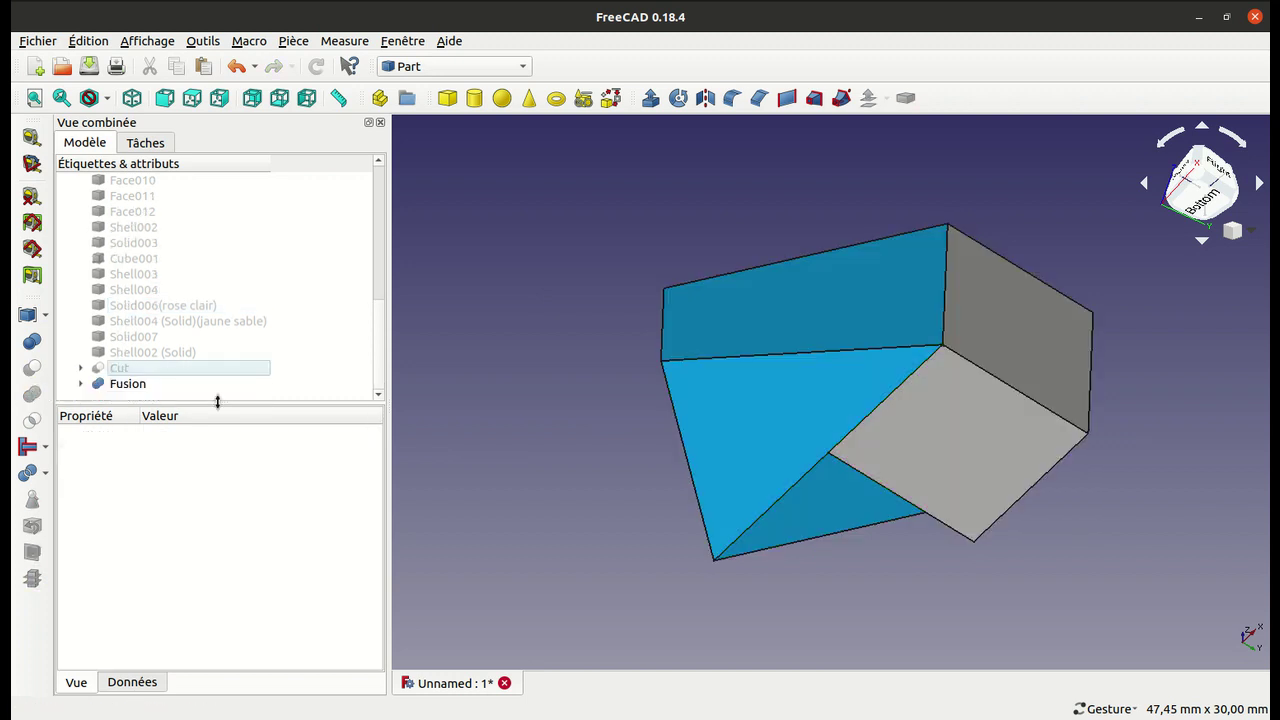
{"action": "left_click_drag", "start_coordinate": [636, 381], "coordinate": [980, 603]}
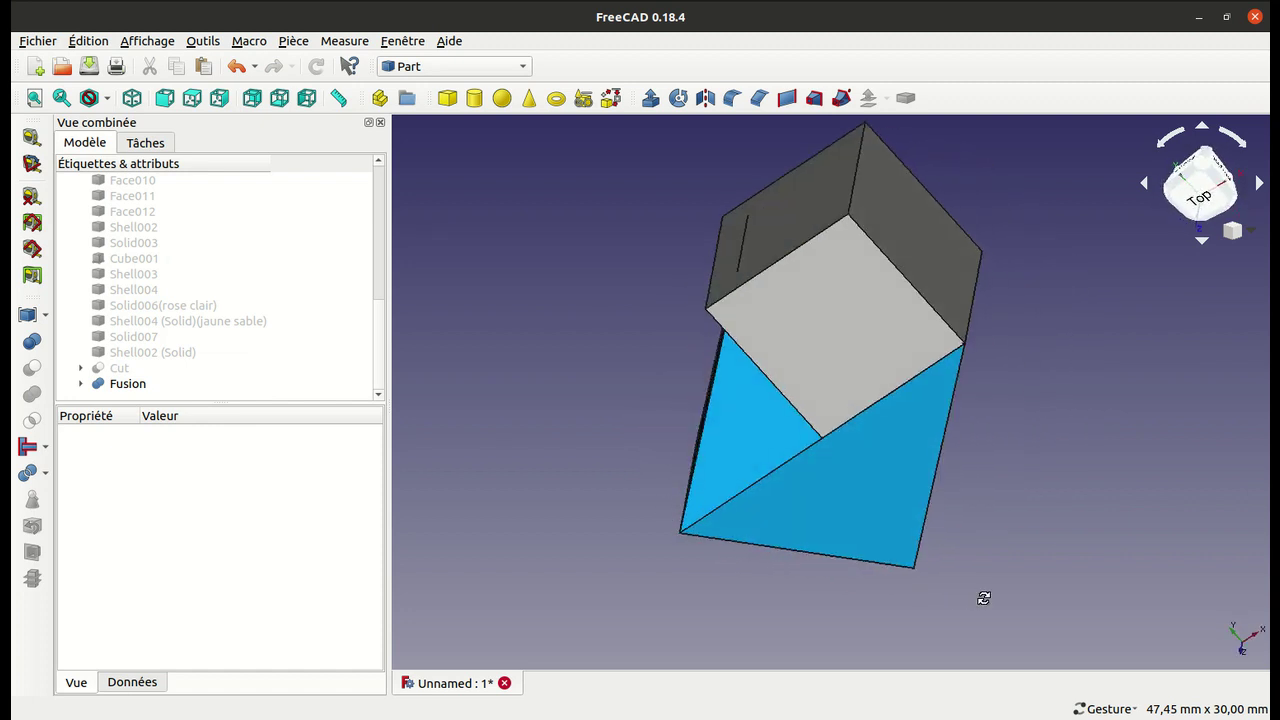
{"action": "key", "text": "ctrl+z"}
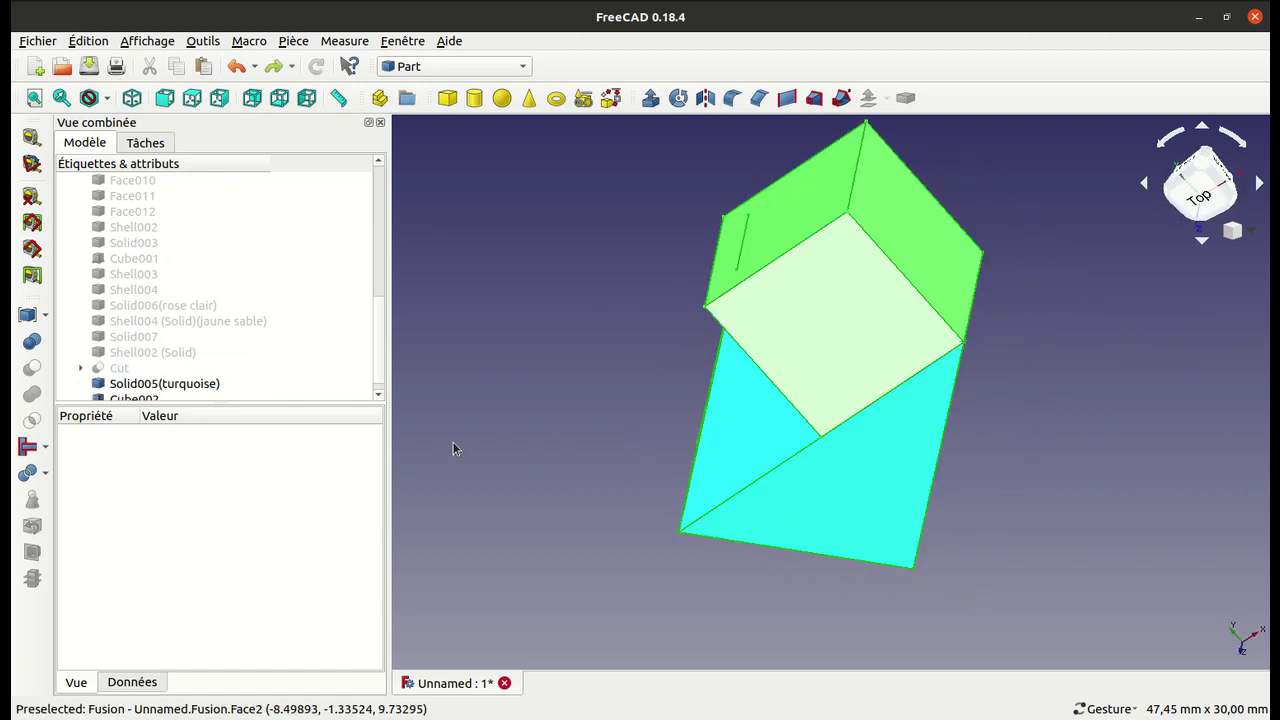
{"action": "left_click", "coordinate": [169, 385]}
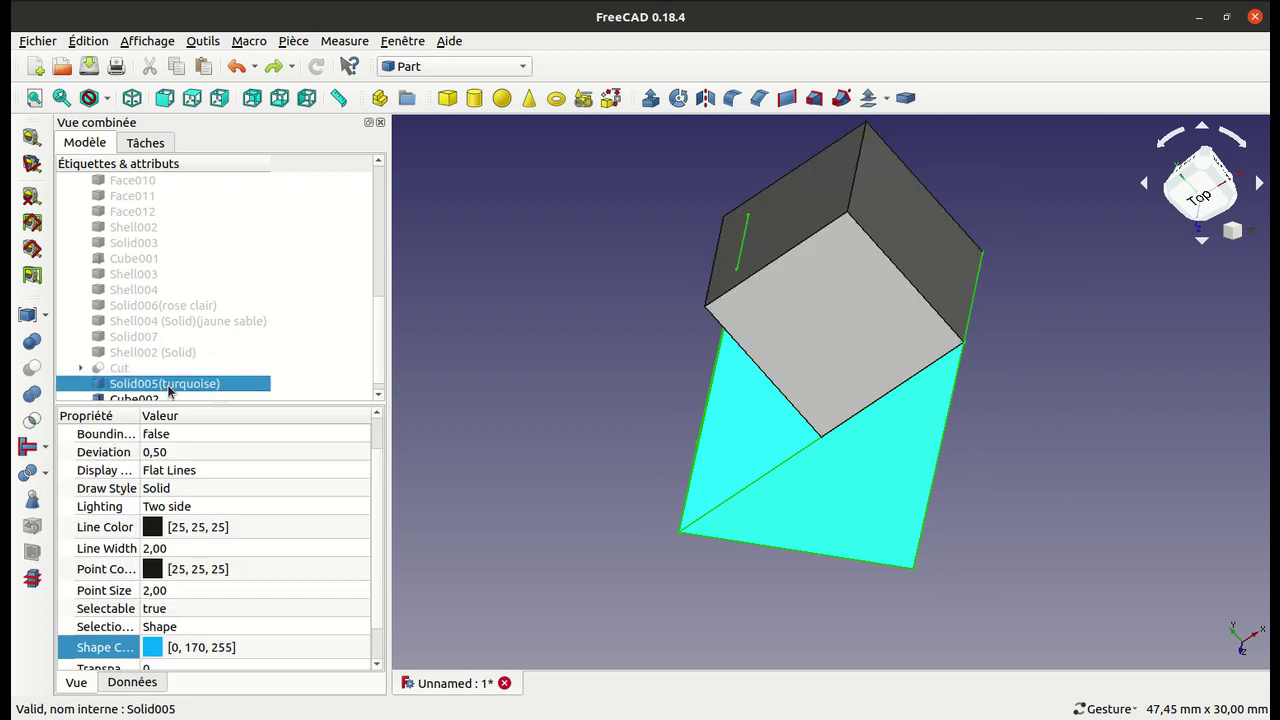
{"action": "key", "text": "space"}
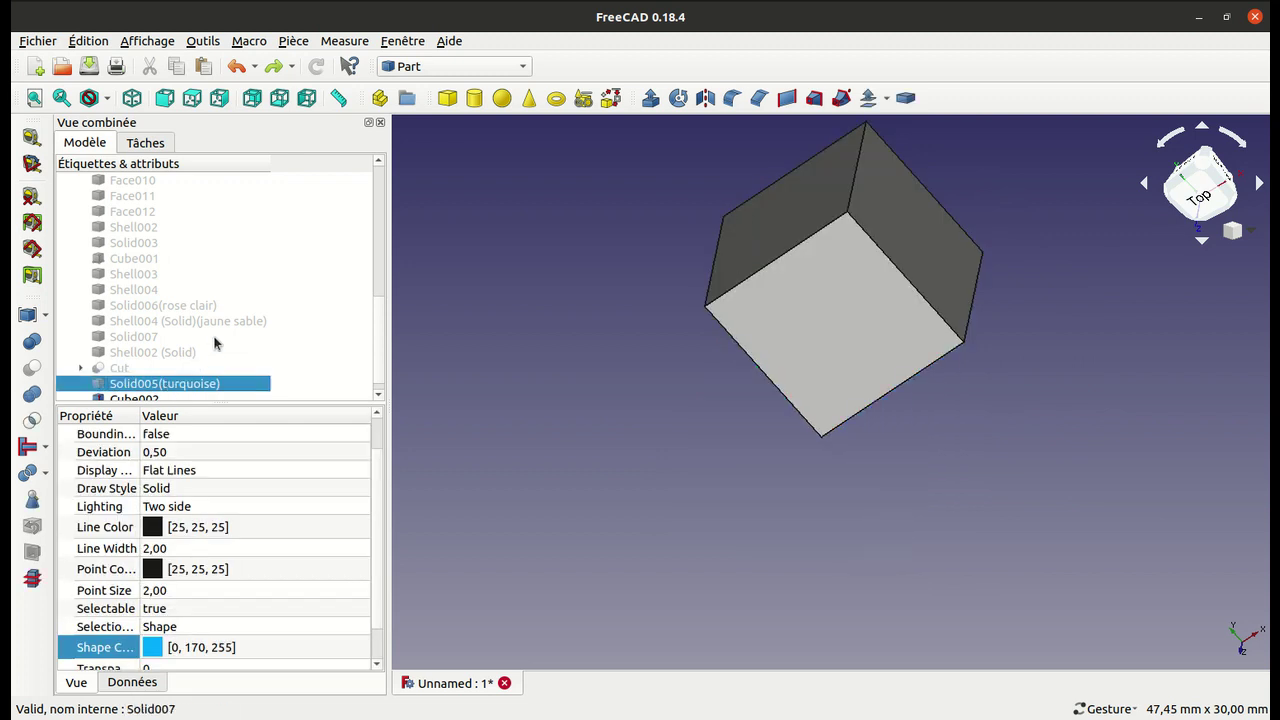
Step: Show the sand-yellow Shell004 (Solid) beside the grey Cube002
{"action": "left_click", "coordinate": [211, 324]}
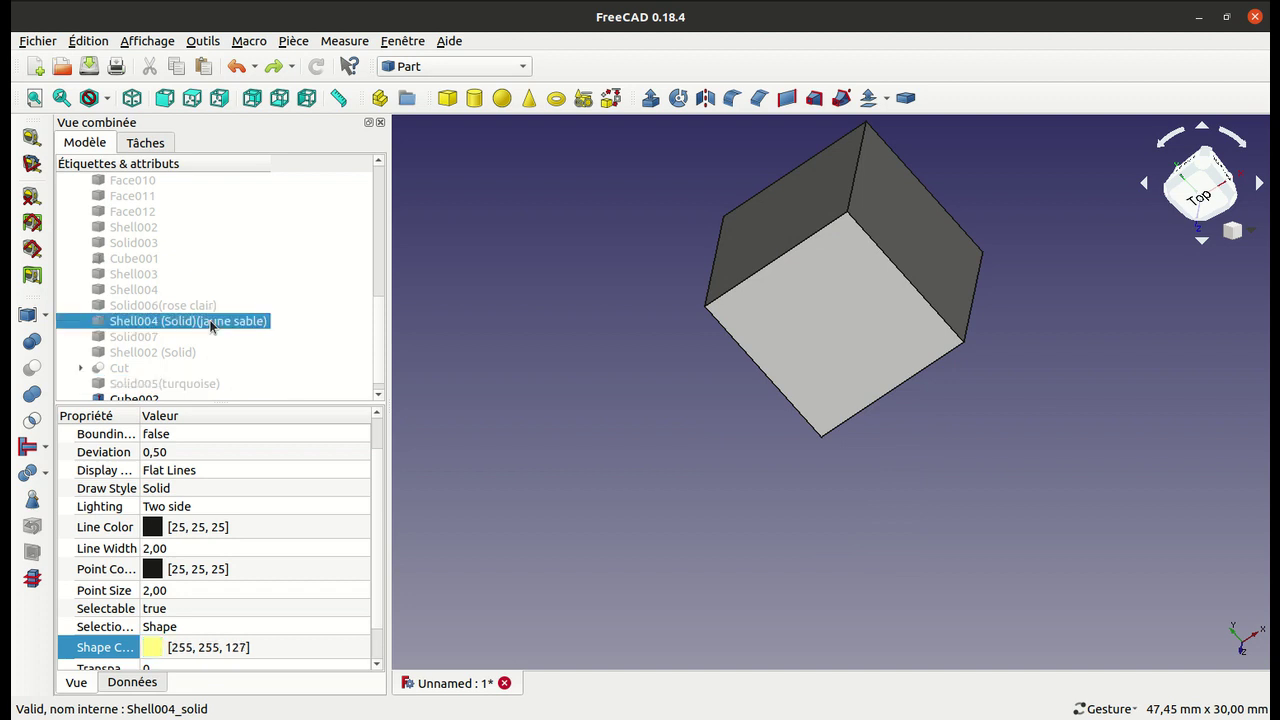
{"action": "key", "text": "space"}
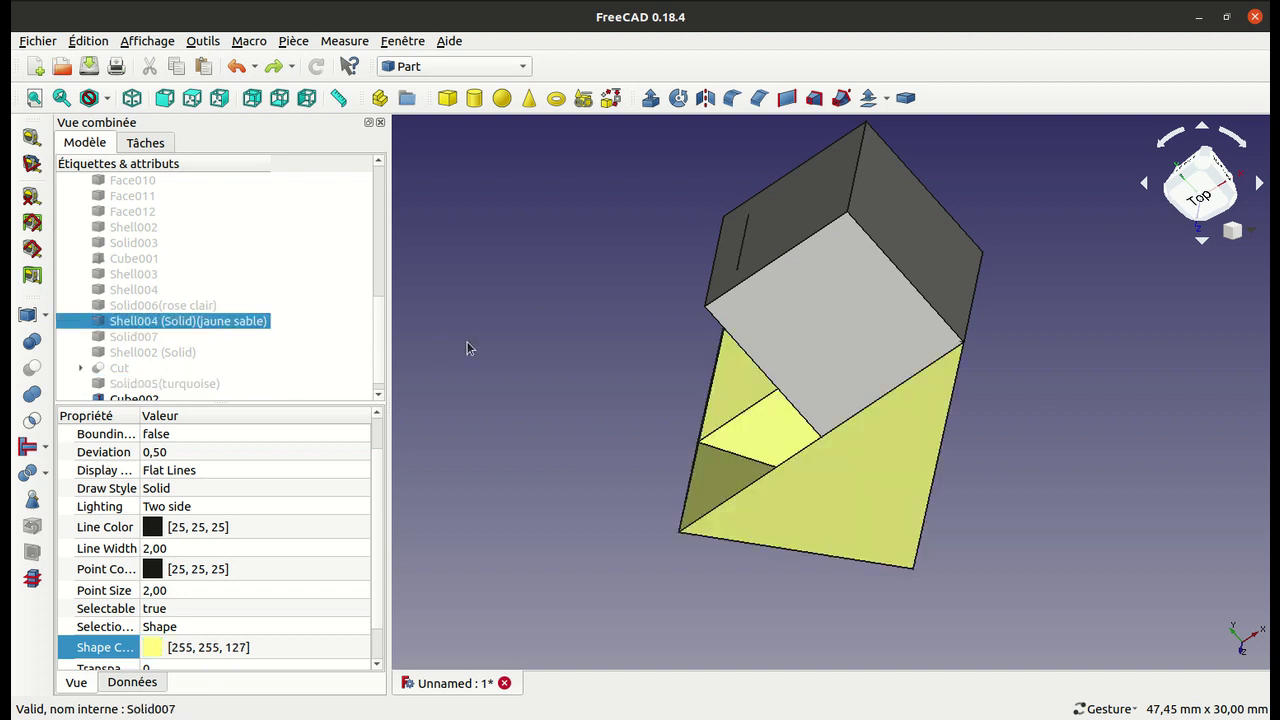
{"action": "mouse_move", "coordinate": [466, 348]}
{"action": "left_mouse_down"}
{"action": "mouse_move", "coordinate": [675, 311]}
{"action": "mouse_move", "coordinate": [654, 260]}
{"action": "left_mouse_up"}
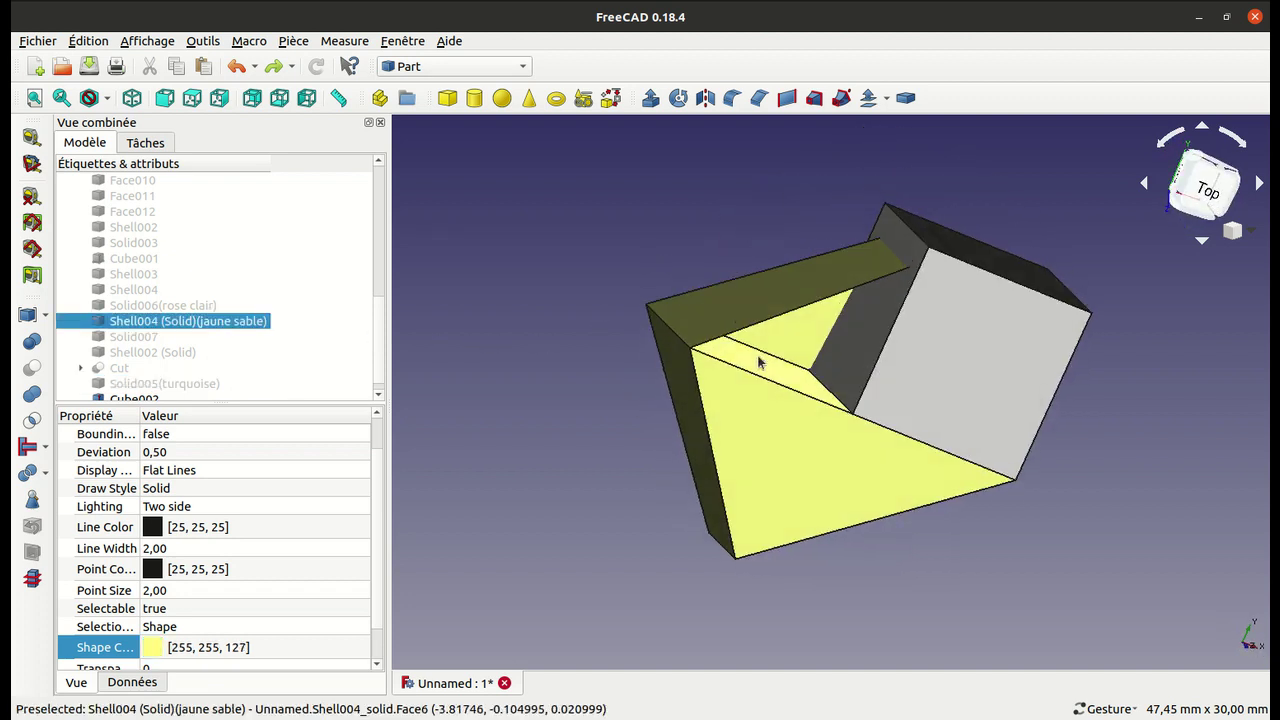
Step: Trial-cut Cube002 from Shell004, inspect the result, and undo it
{"action": "left_click", "coordinate": [137, 400], "text": "ctrl"}
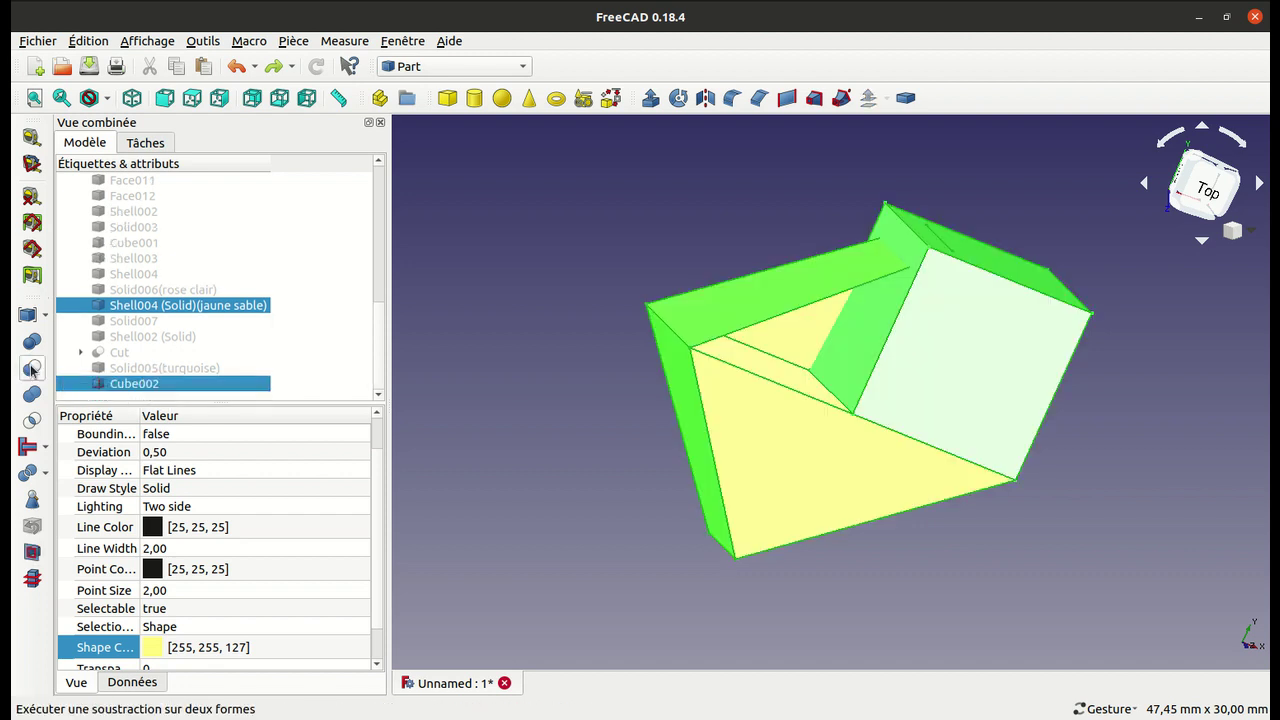
{"action": "left_click", "coordinate": [32, 371]}
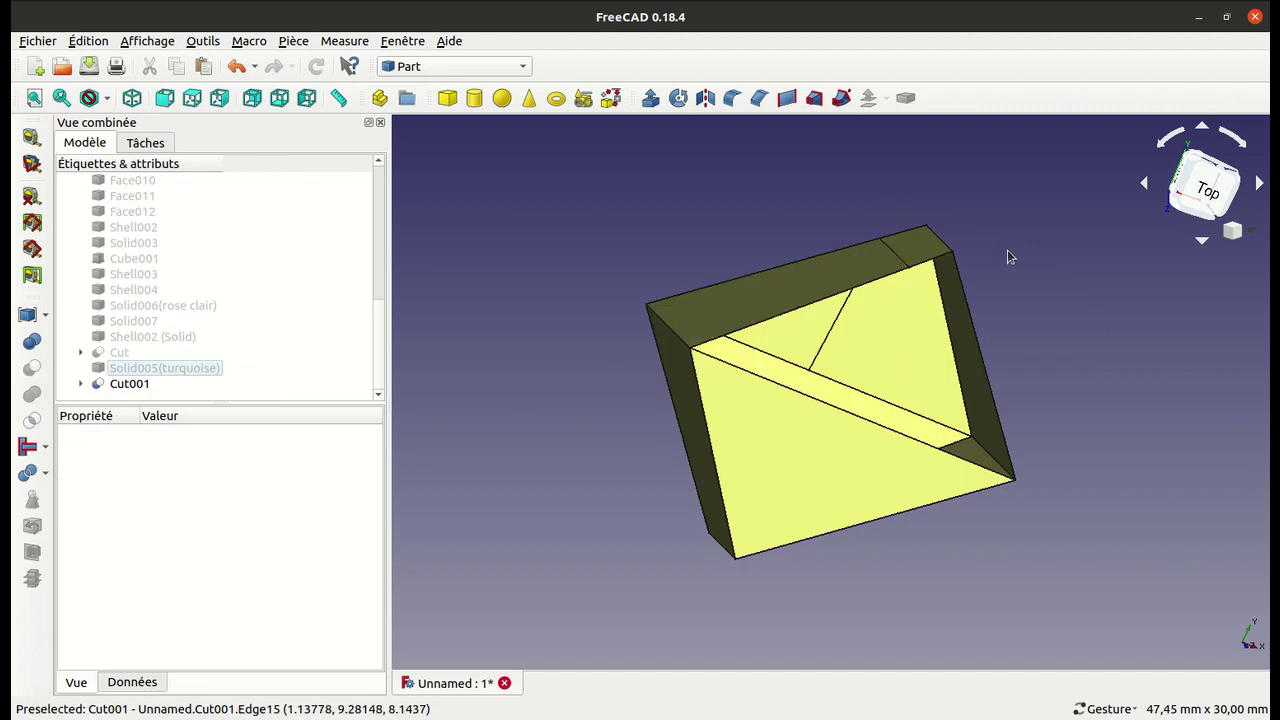
{"action": "mouse_move", "coordinate": [1006, 257]}
{"action": "left_mouse_down"}
{"action": "mouse_move", "coordinate": [763, 263]}
{"action": "mouse_move", "coordinate": [779, 342]}
{"action": "mouse_move", "coordinate": [849, 400]}
{"action": "mouse_move", "coordinate": [846, 434]}
{"action": "left_mouse_up"}
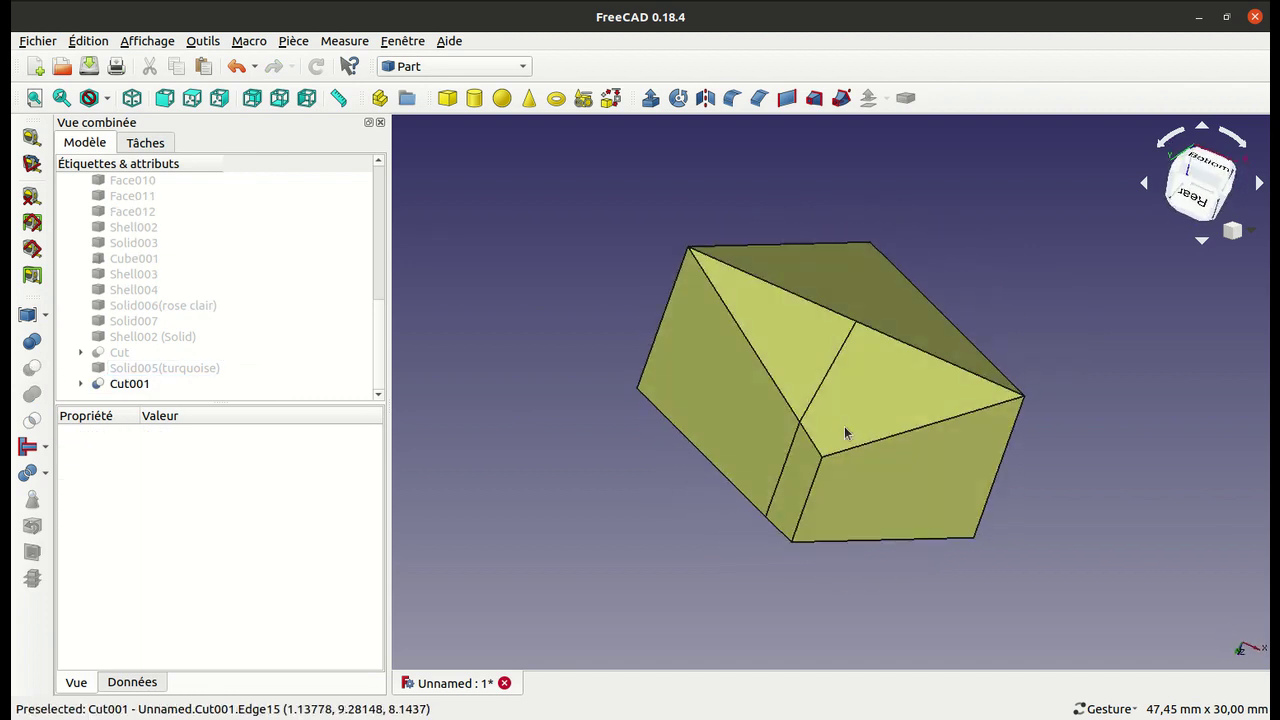
{"action": "key", "text": "ctrl+z"}
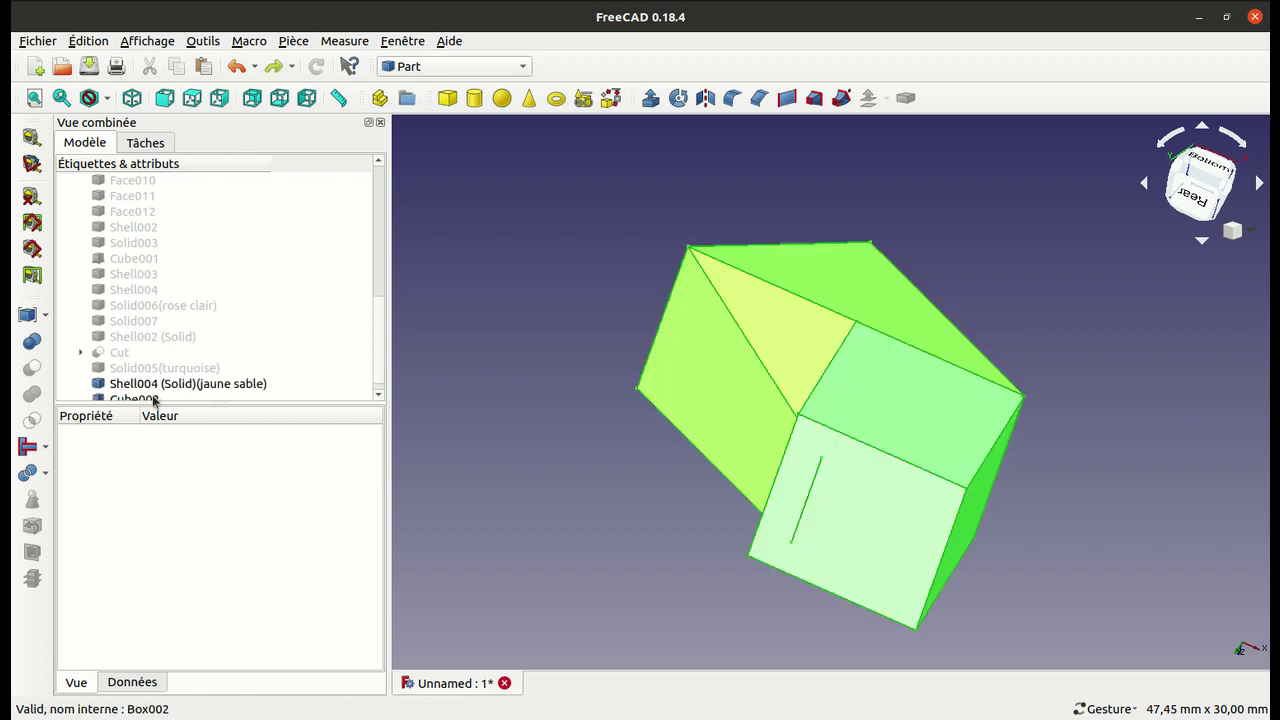
Step: Cut between Cube002 and Shell004 again, inspect it, and undo it
{"action": "left_click", "coordinate": [180, 397]}
{"action": "left_click", "coordinate": [156, 384], "text": "ctrl"}
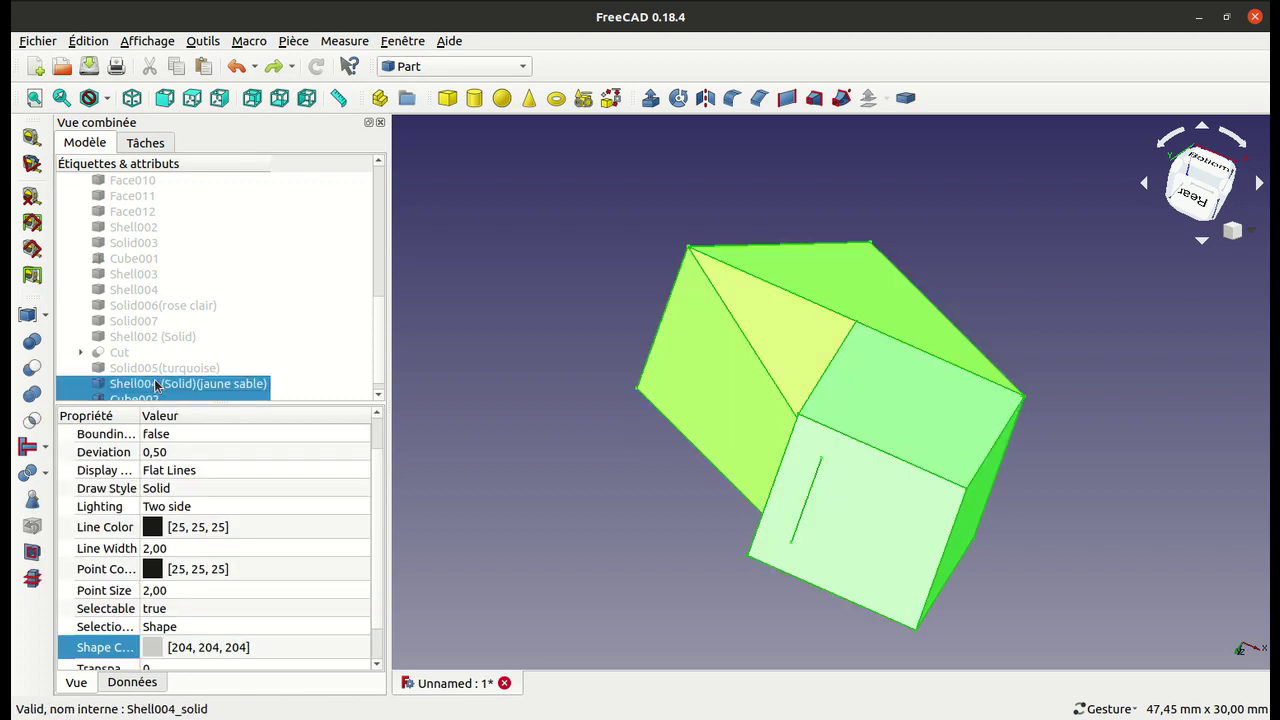
{"action": "left_click", "coordinate": [33, 368]}
{"action": "mouse_move", "coordinate": [704, 352]}
{"action": "left_mouse_down"}
{"action": "mouse_move", "coordinate": [791, 334]}
{"action": "mouse_move", "coordinate": [934, 346]}
{"action": "mouse_move", "coordinate": [928, 466]}
{"action": "left_mouse_up"}
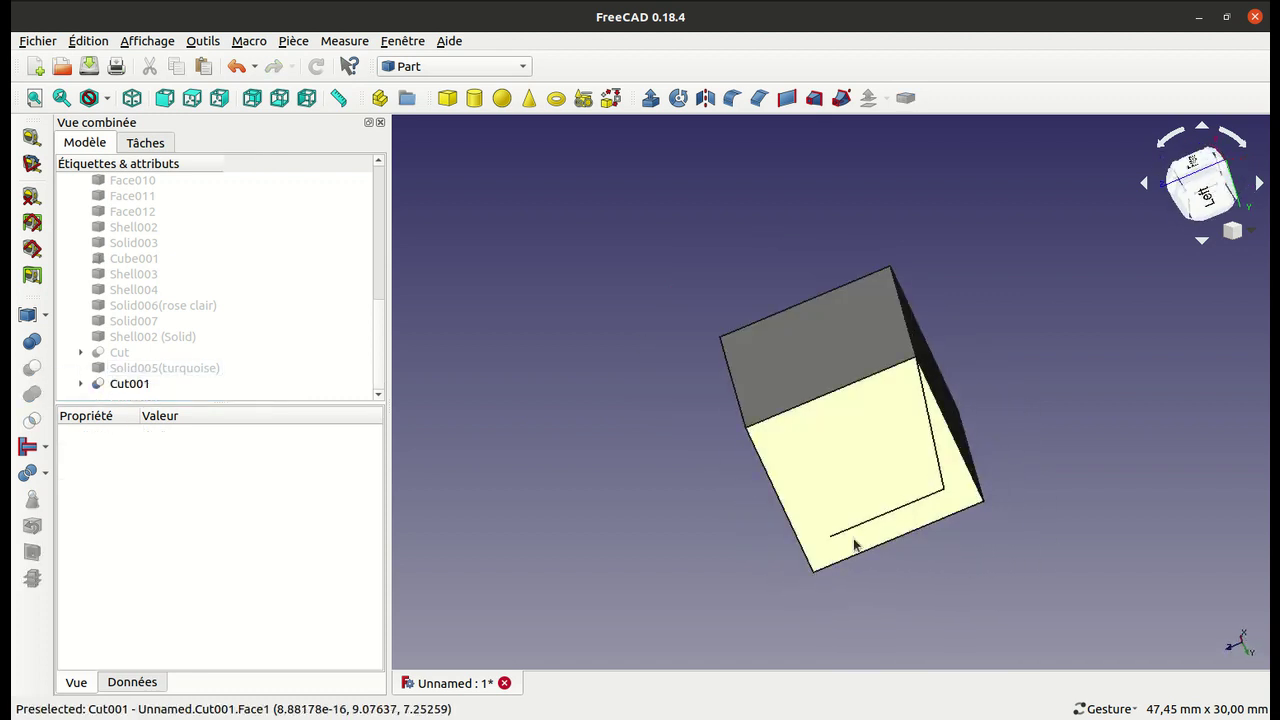
{"action": "mouse_move", "coordinate": [1050, 346]}
{"action": "left_mouse_down"}
{"action": "mouse_move", "coordinate": [820, 323]}
{"action": "mouse_move", "coordinate": [749, 331]}
{"action": "mouse_move", "coordinate": [820, 480]}
{"action": "mouse_move", "coordinate": [1005, 494]}
{"action": "mouse_move", "coordinate": [1094, 386]}
{"action": "mouse_move", "coordinate": [783, 295]}
{"action": "left_mouse_up"}
{"action": "key", "text": "ctrl+z"}
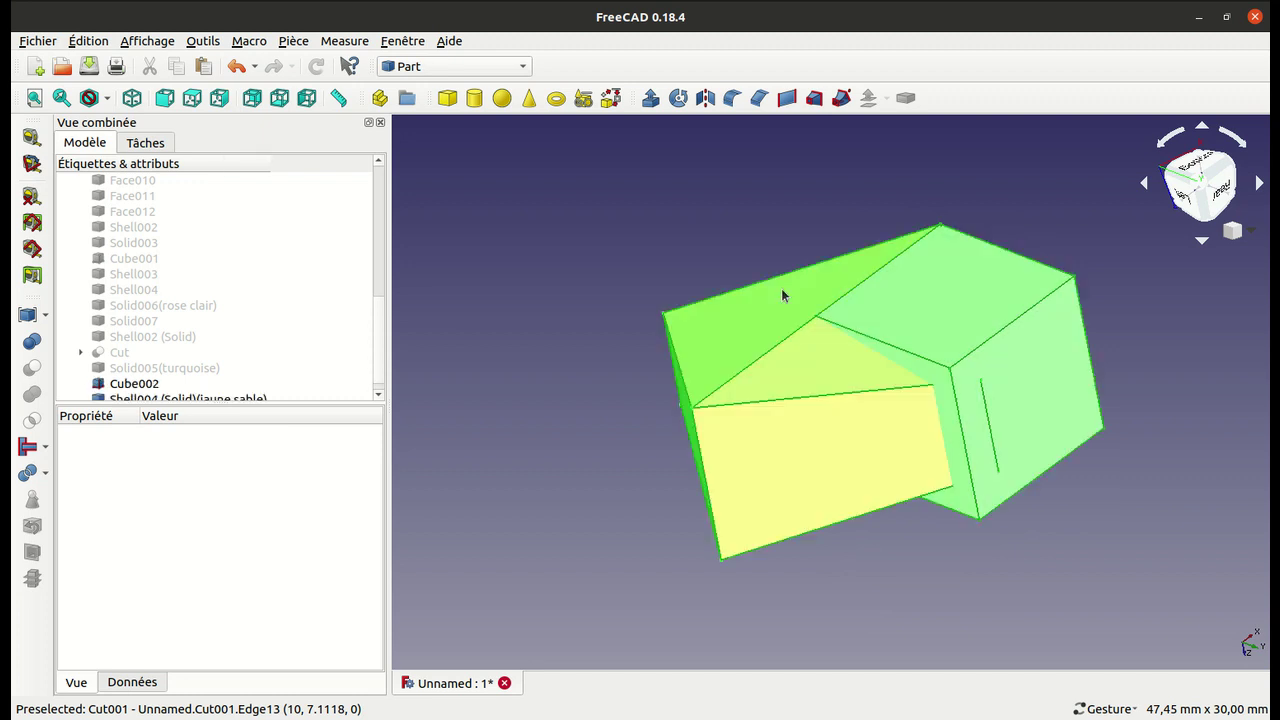
Step: Hide Cube002 and the turquoise Solid005, leaving the notched yellow Shell004 visible
{"action": "mouse_move", "coordinate": [519, 368]}
{"action": "left_mouse_down"}
{"action": "mouse_move", "coordinate": [533, 284]}
{"action": "mouse_move", "coordinate": [589, 226]}
{"action": "mouse_move", "coordinate": [691, 166]}
{"action": "mouse_move", "coordinate": [808, 237]}
{"action": "left_mouse_up"}
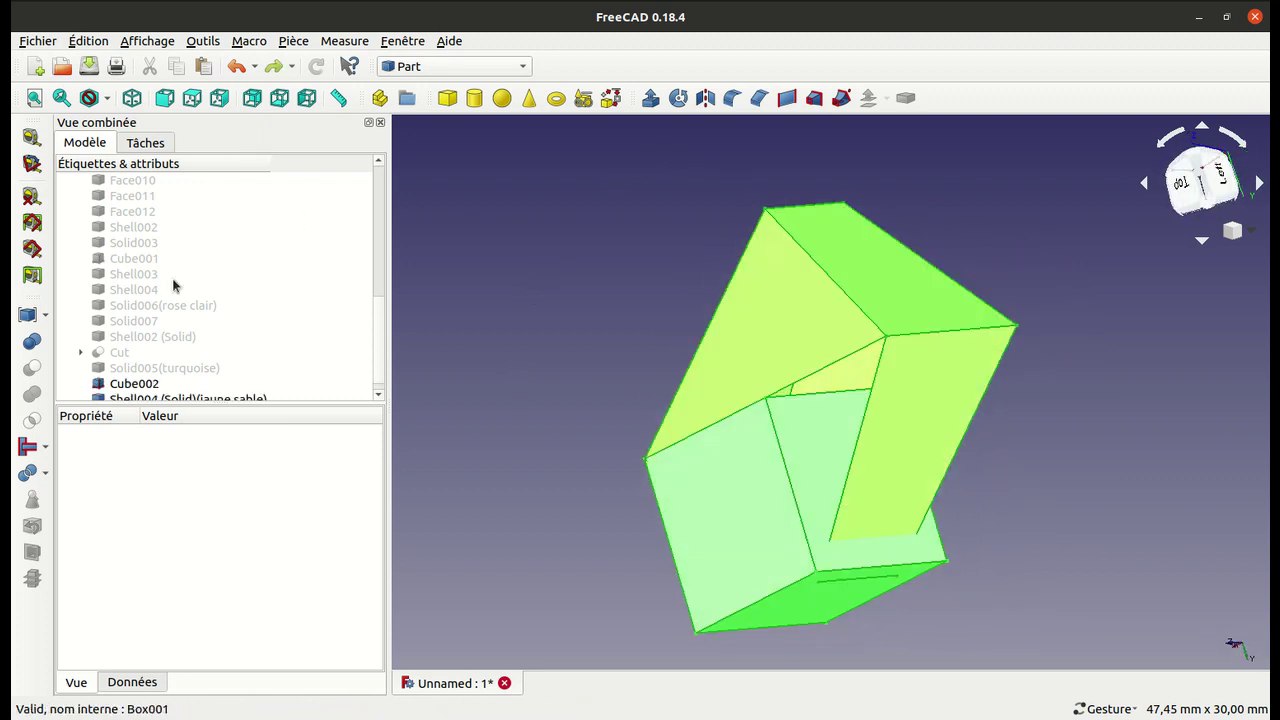
{"action": "left_click", "coordinate": [134, 385]}
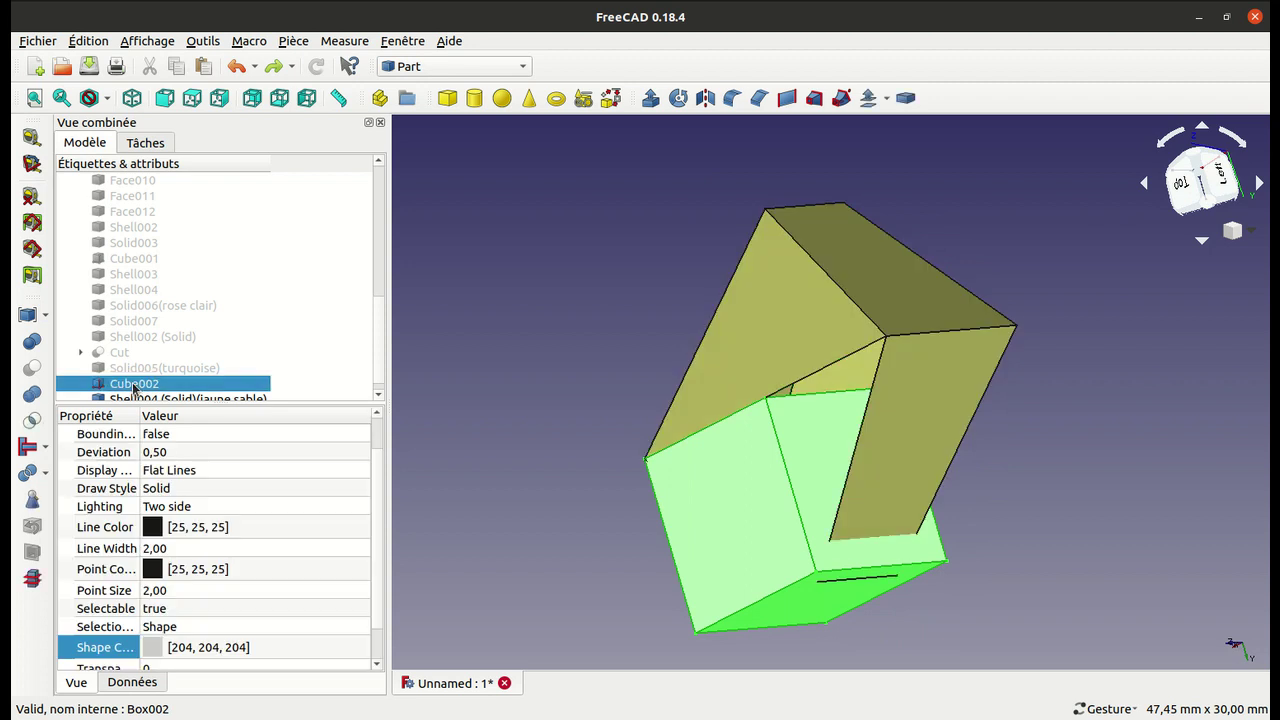
{"action": "key", "text": "space"}
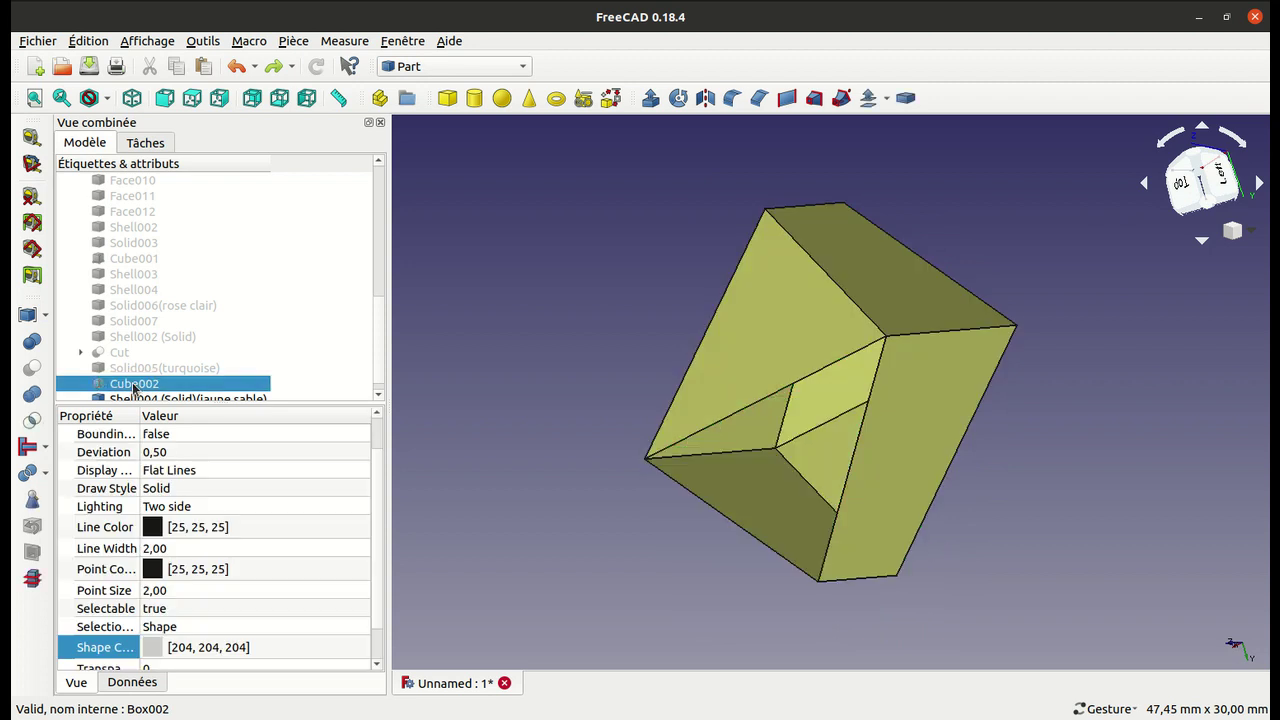
{"action": "left_click", "coordinate": [165, 368]}
{"action": "key", "text": "space"}
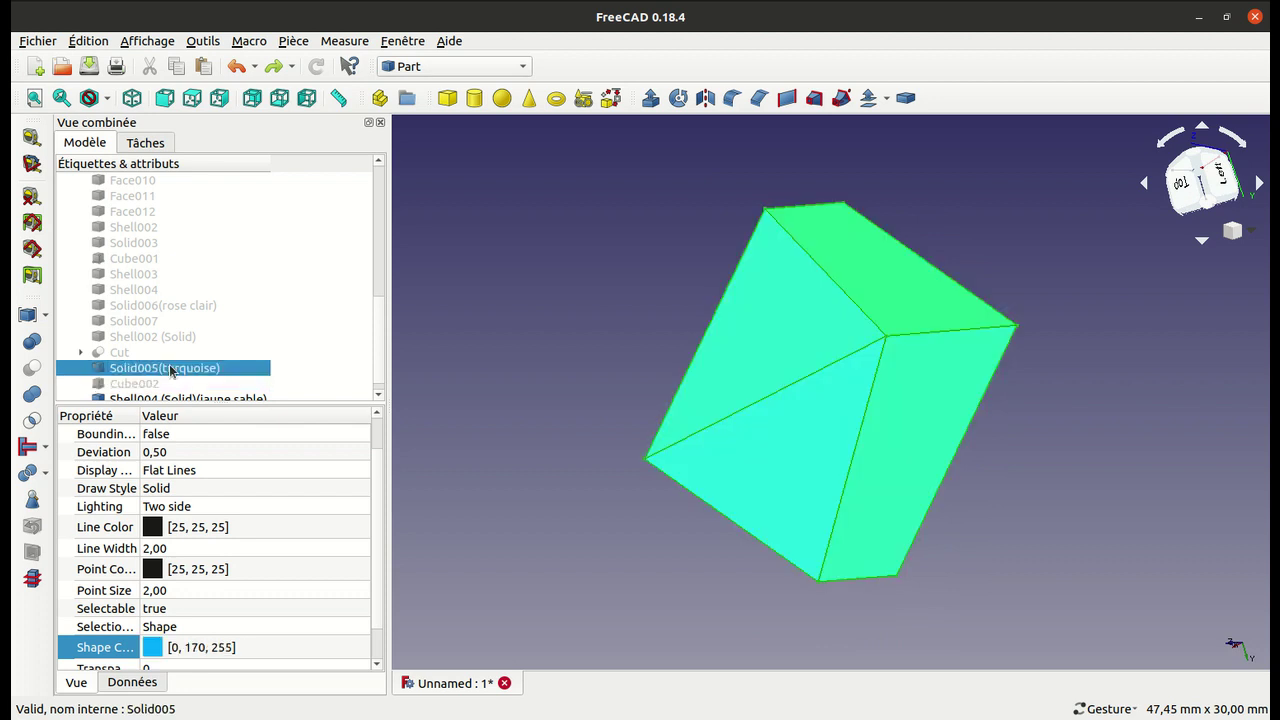
{"action": "key", "text": "space"}
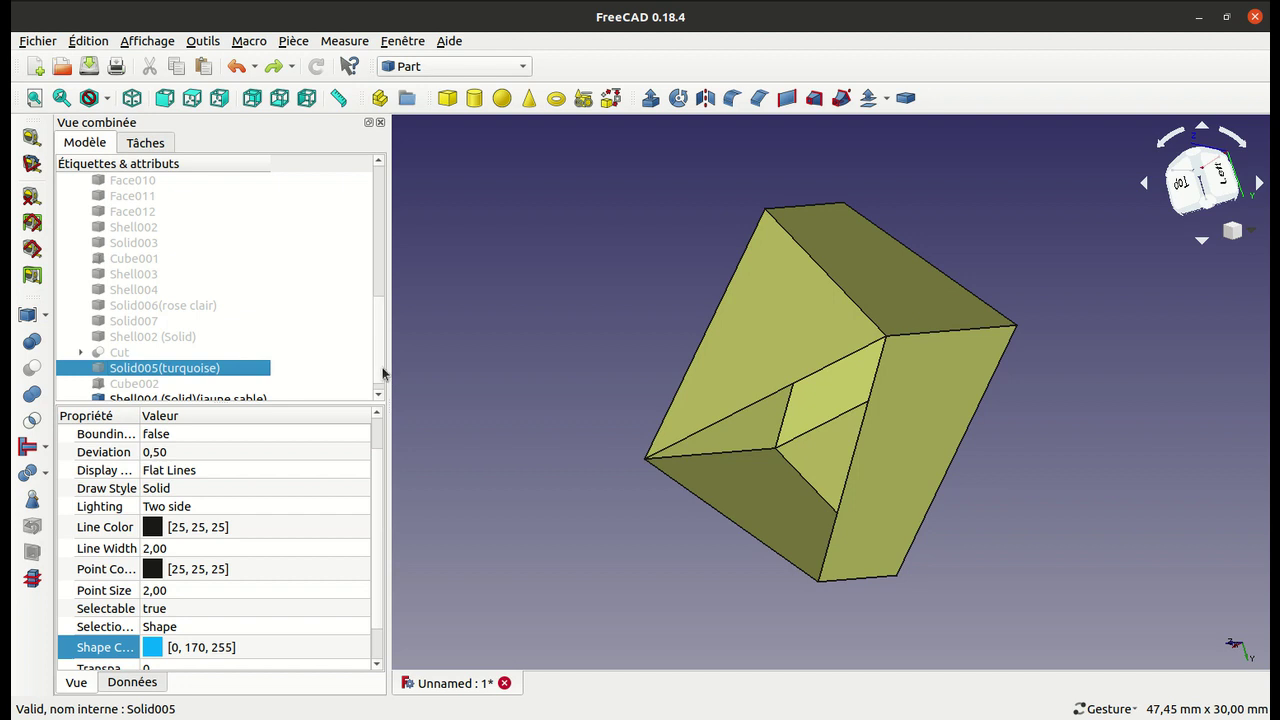
Step: Expand the Cut item and show the red Solid002(rouge) in the view
{"action": "scroll", "coordinate": [383, 373], "scroll_direction": "down", "scroll_amount": 1}
{"action": "scroll", "coordinate": [380, 380], "scroll_direction": "up", "scroll_amount": 2}
{"action": "scroll", "coordinate": [378, 358], "scroll_direction": "up", "scroll_amount": 3}
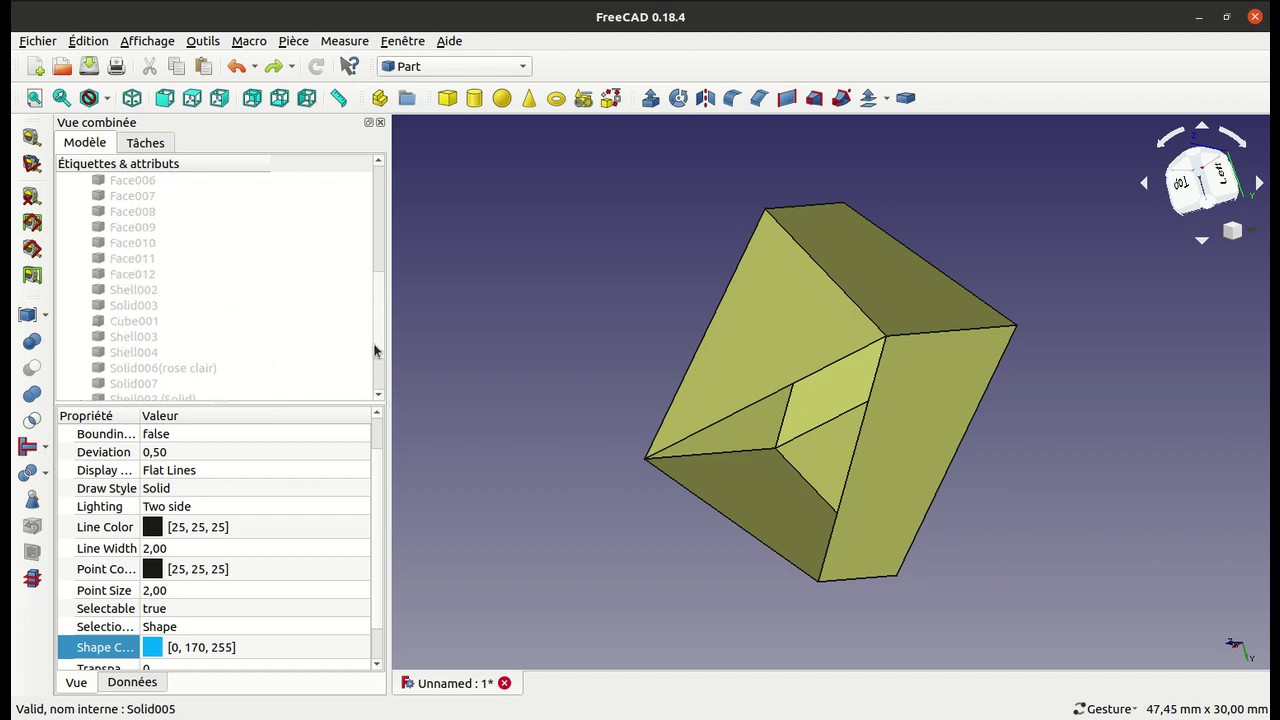
{"action": "scroll", "coordinate": [376, 360], "scroll_direction": "down", "scroll_amount": 3}
{"action": "scroll", "coordinate": [373, 385], "scroll_direction": "down", "scroll_amount": 2}
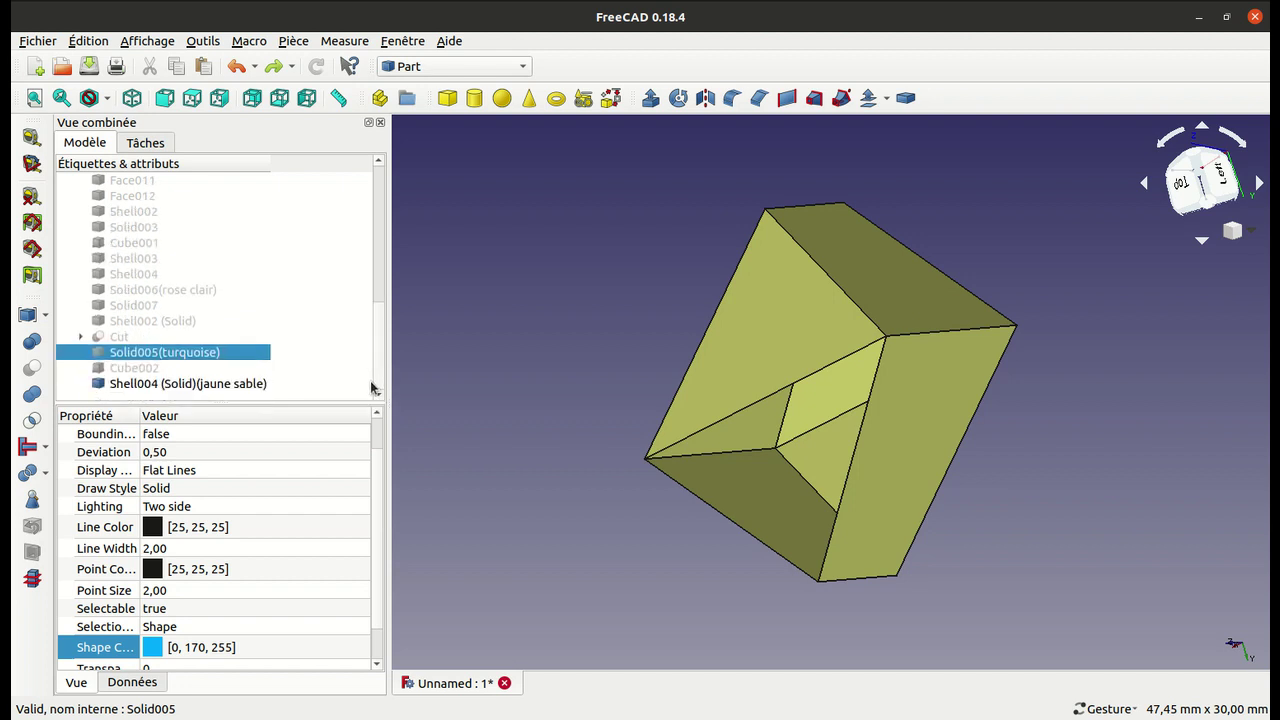
{"action": "left_click", "coordinate": [82, 338]}
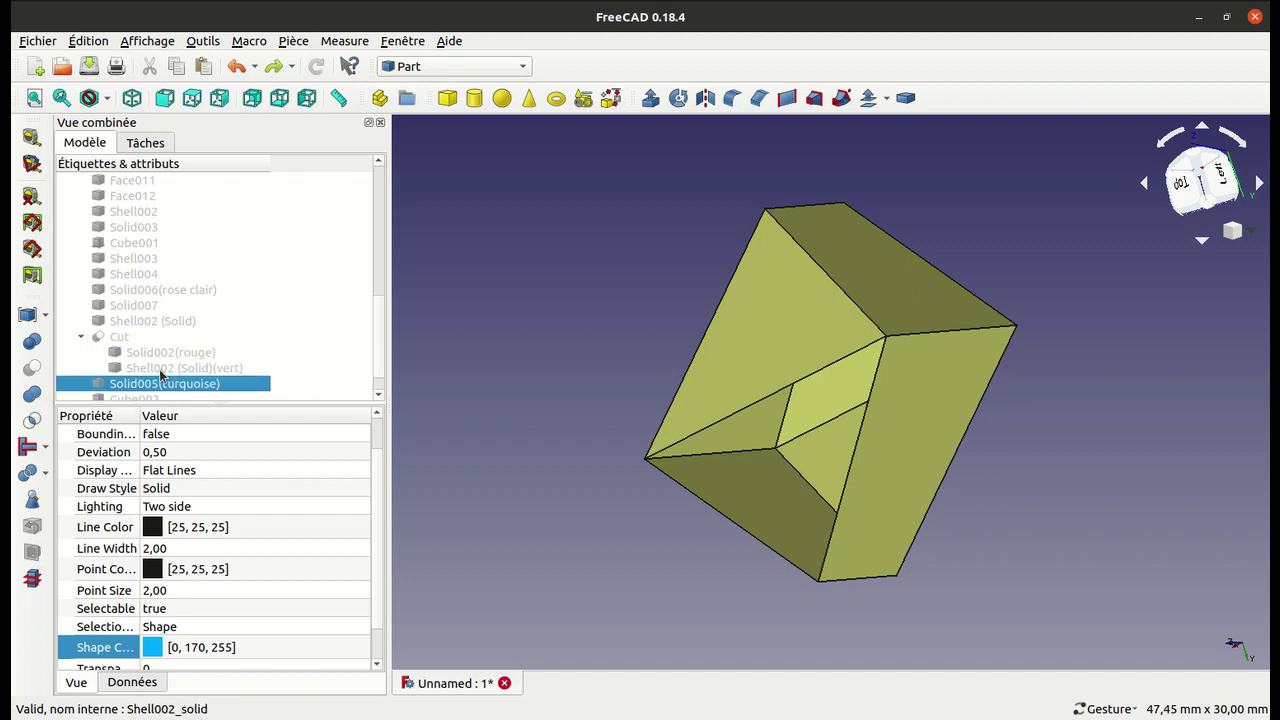
{"action": "left_click", "coordinate": [160, 355]}
{"action": "key", "text": "space"}
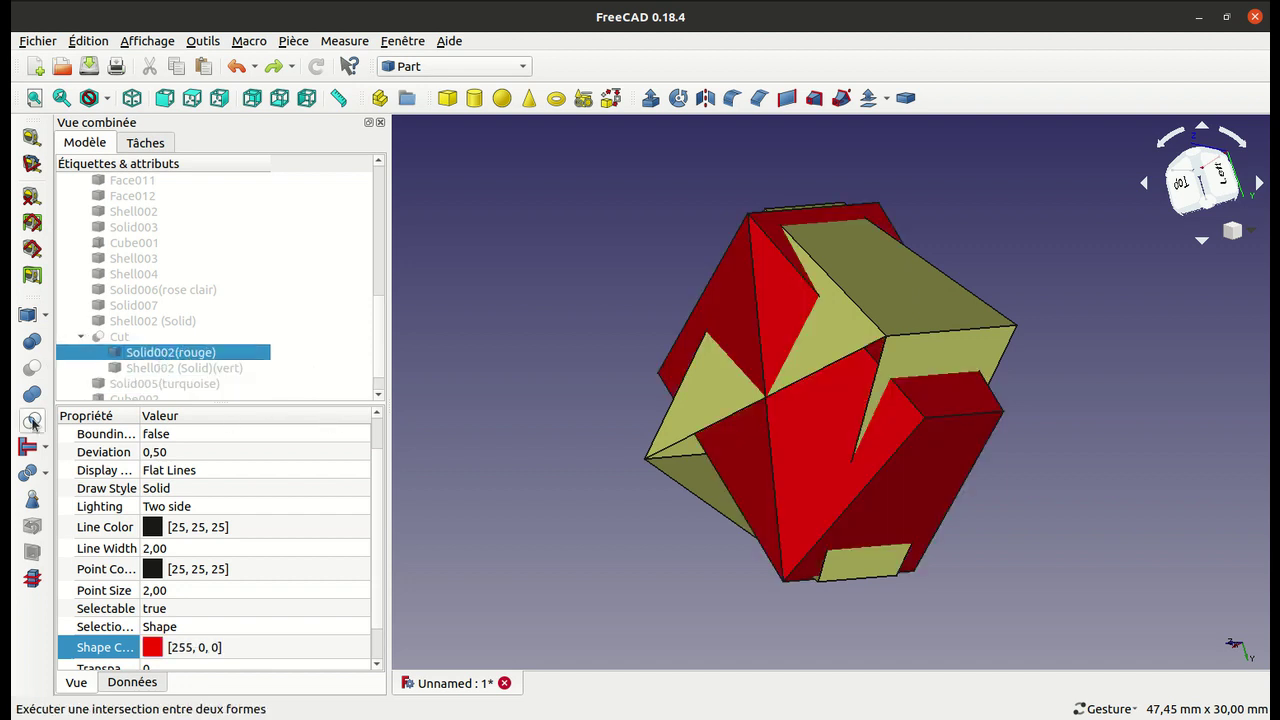
Step: Delete the Cut object, then select Shell004 (Solid) together with Solid002(rouge)
{"action": "left_click", "coordinate": [105, 336]}
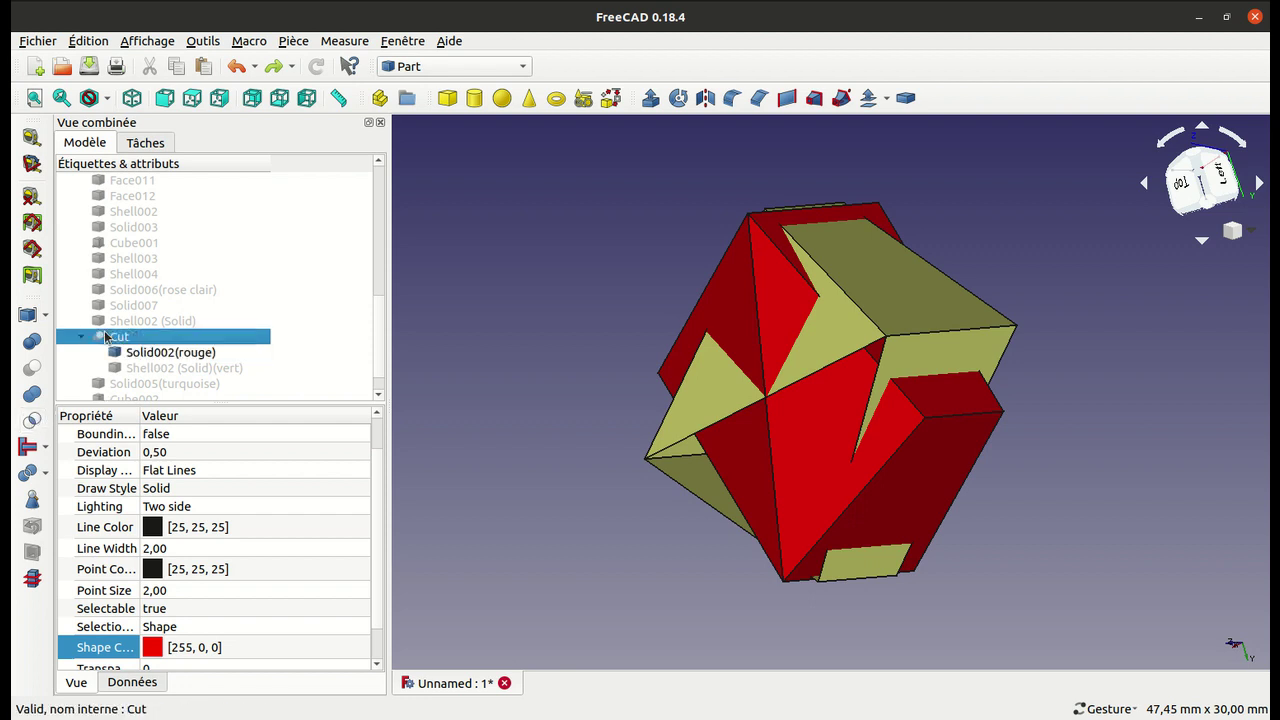
{"action": "key", "text": "Delete"}
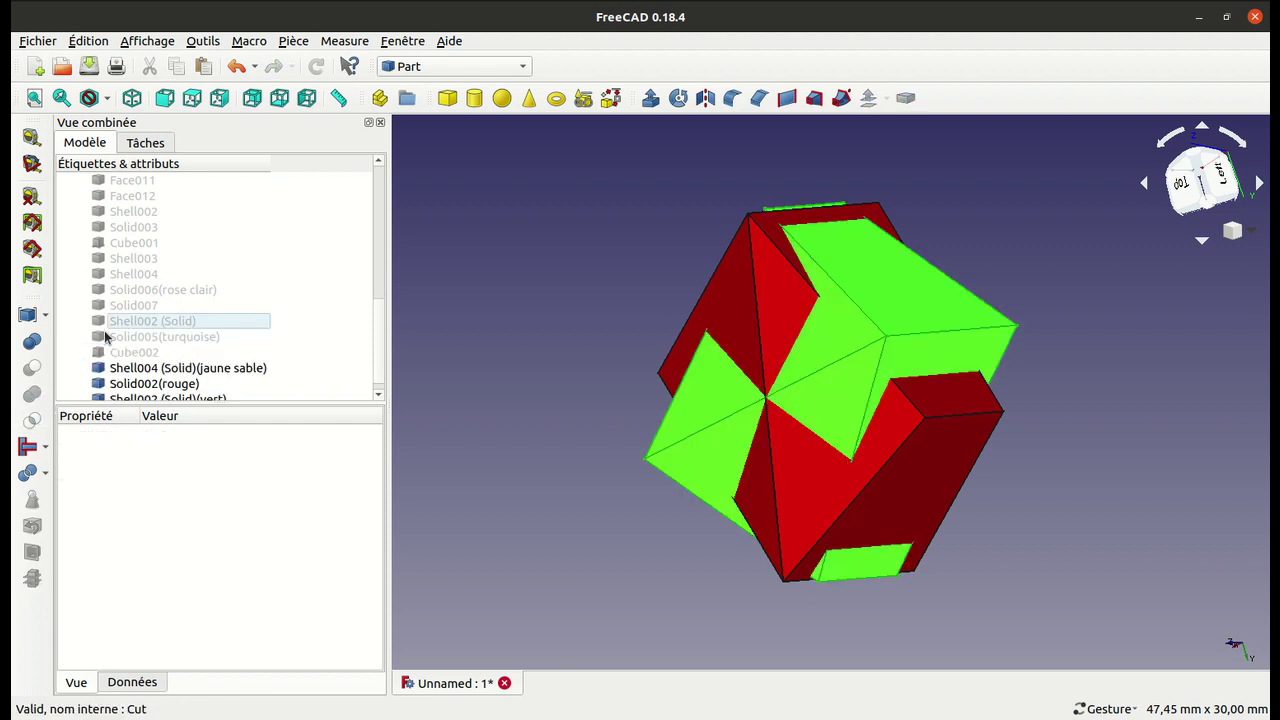
{"action": "left_click", "coordinate": [205, 398]}
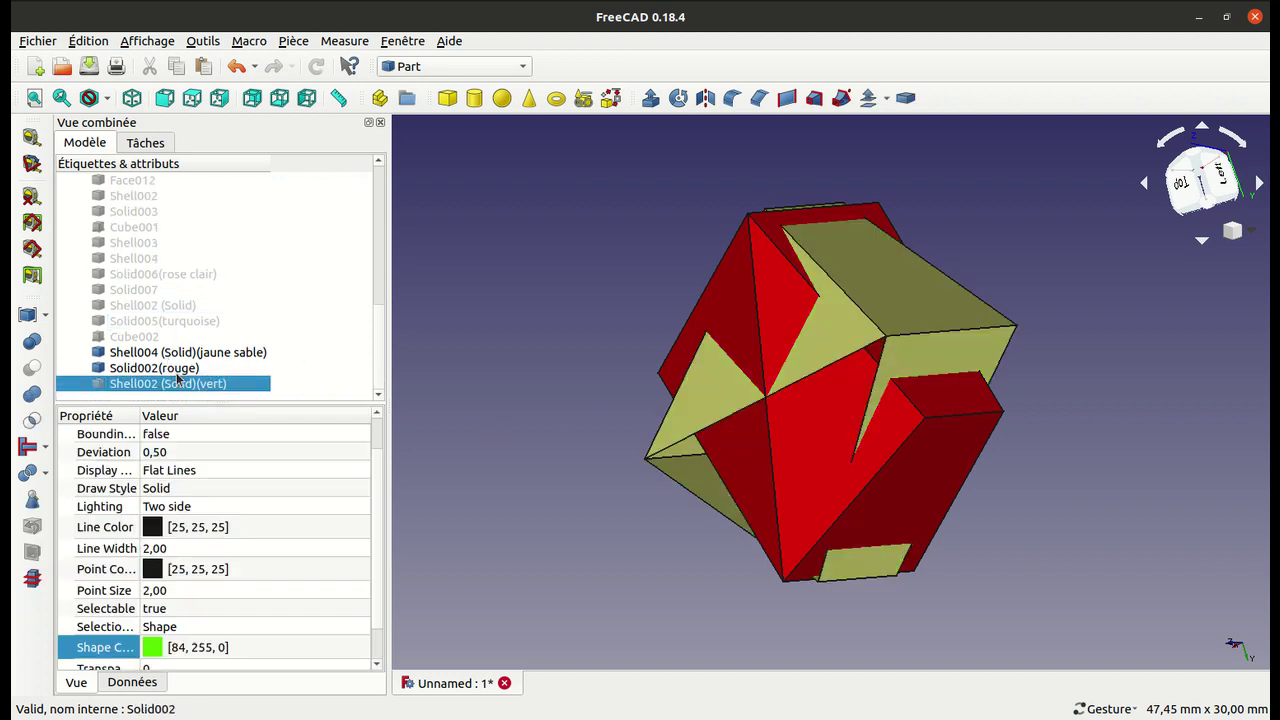
{"action": "left_click", "coordinate": [161, 353]}
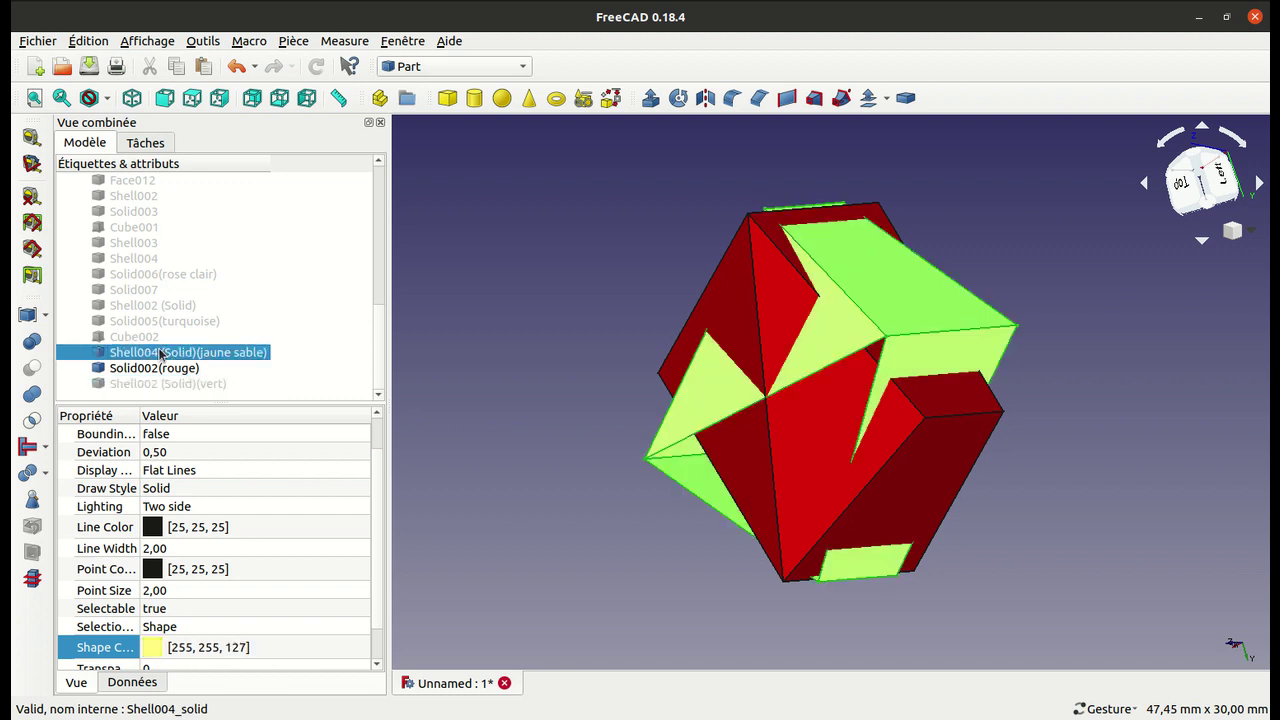
{"action": "left_click", "coordinate": [160, 368], "text": "ctrl"}
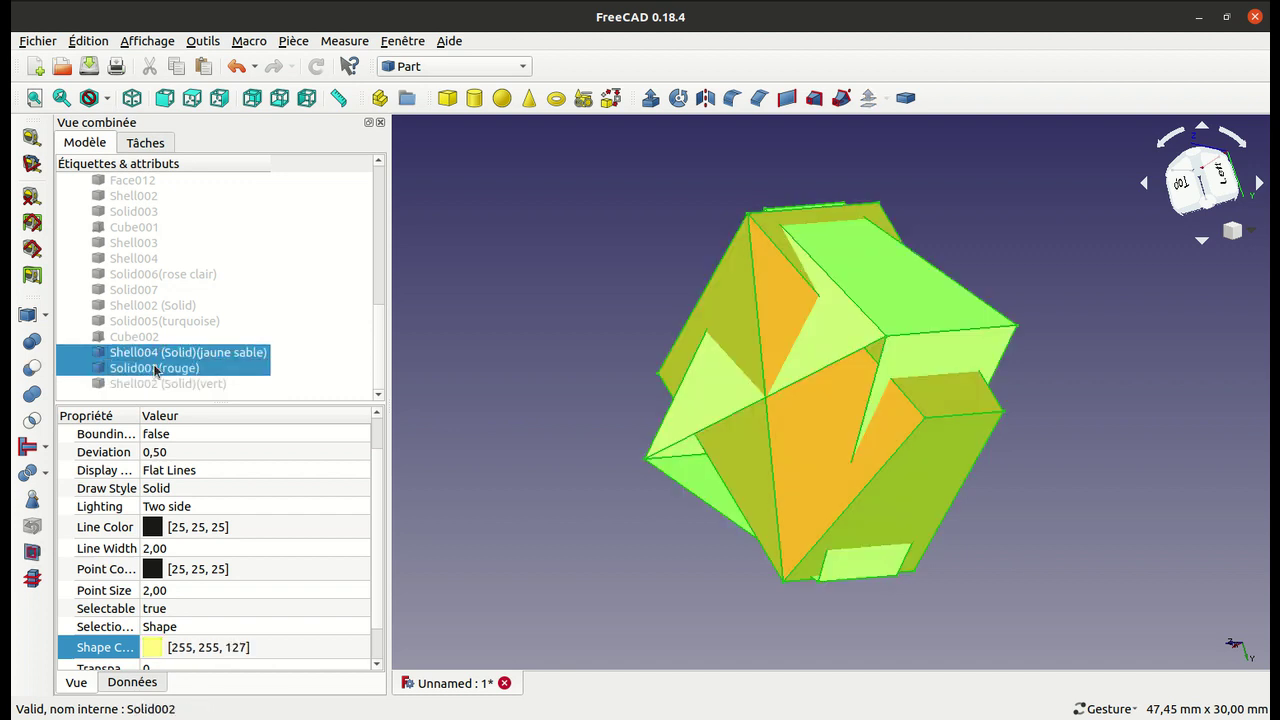
{"action": "left_click", "coordinate": [33, 368]}
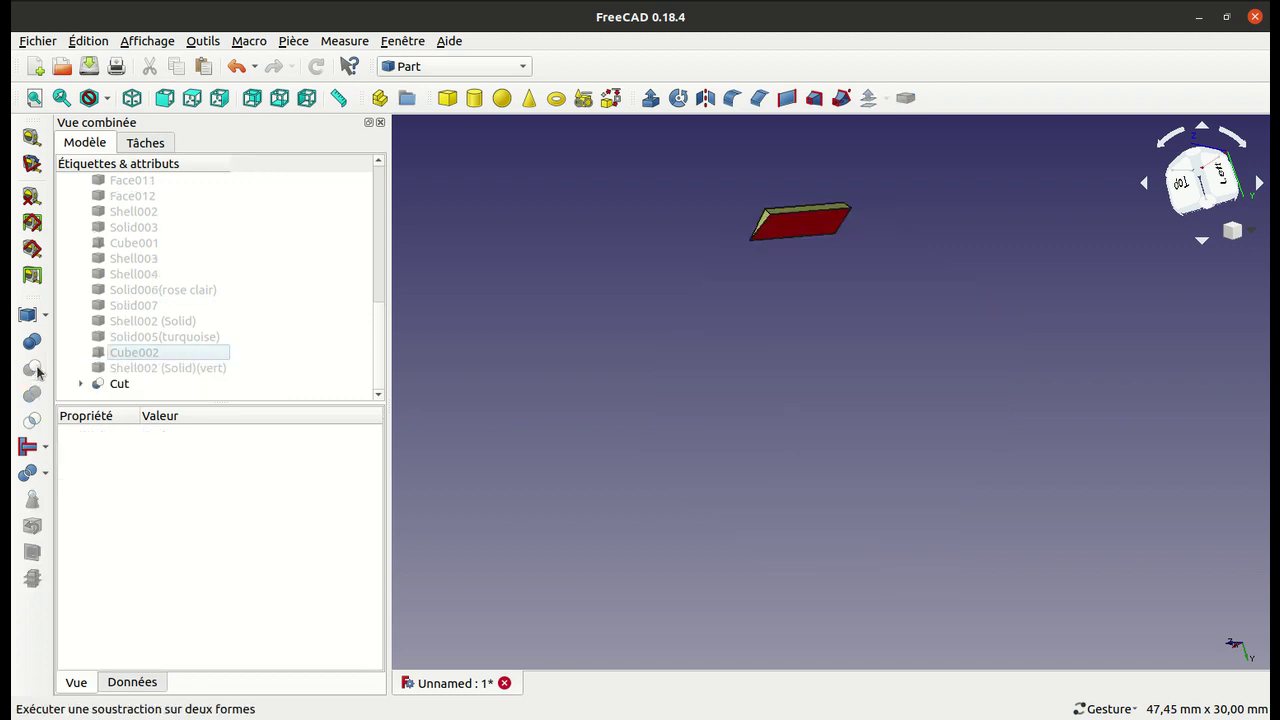
{"action": "mouse_move", "coordinate": [873, 274]}
{"action": "left_mouse_down"}
{"action": "mouse_move", "coordinate": [820, 266]}
{"action": "mouse_move", "coordinate": [674, 354]}
{"action": "mouse_move", "coordinate": [831, 251]}
{"action": "mouse_move", "coordinate": [875, 253]}
{"action": "mouse_move", "coordinate": [908, 349]}
{"action": "mouse_move", "coordinate": [903, 397]}
{"action": "mouse_move", "coordinate": [894, 351]}
{"action": "mouse_move", "coordinate": [860, 326]}
{"action": "left_mouse_up"}
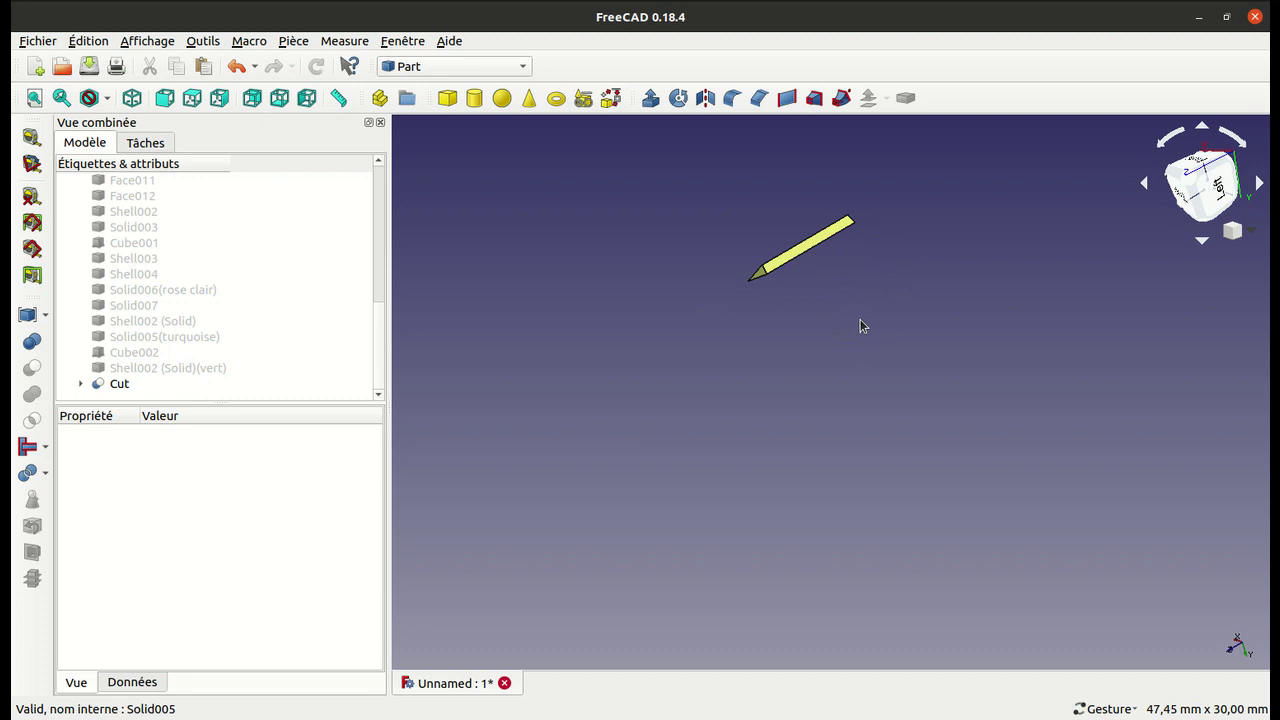
{"action": "key", "text": "ctrl+z"}
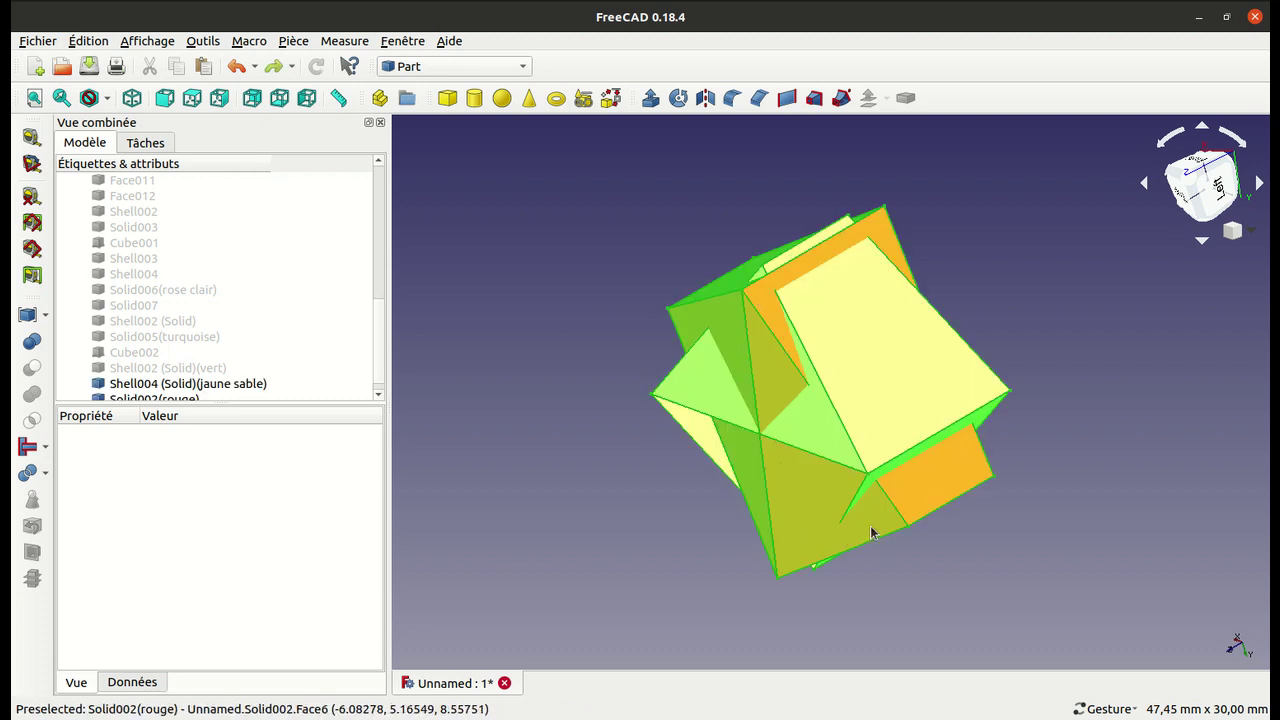
{"action": "mouse_move", "coordinate": [1057, 480]}
{"action": "left_mouse_down"}
{"action": "mouse_move", "coordinate": [974, 399]}
{"action": "mouse_move", "coordinate": [766, 409]}
{"action": "mouse_move", "coordinate": [671, 471]}
{"action": "mouse_move", "coordinate": [700, 434]}
{"action": "left_mouse_up"}
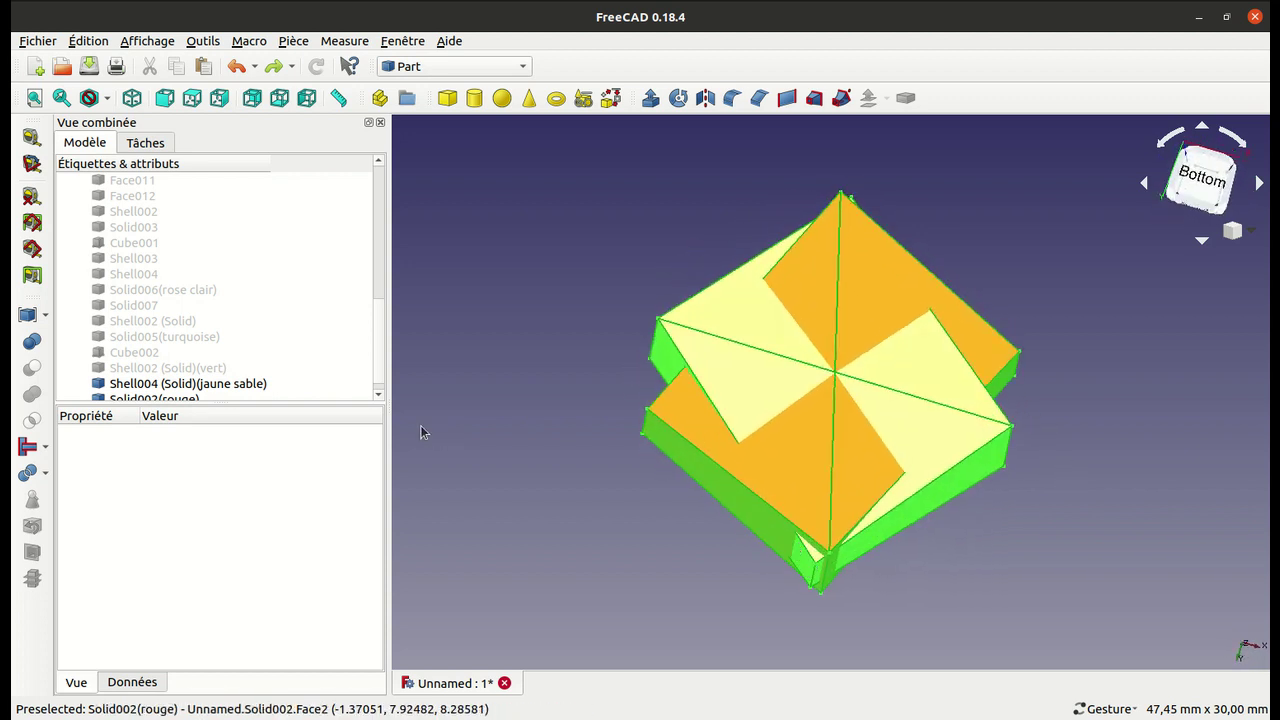
Step: Cut the sand-yellow Shell004 (Solid) from the red Solid002, leaving one red block
{"action": "left_click", "coordinate": [167, 398]}
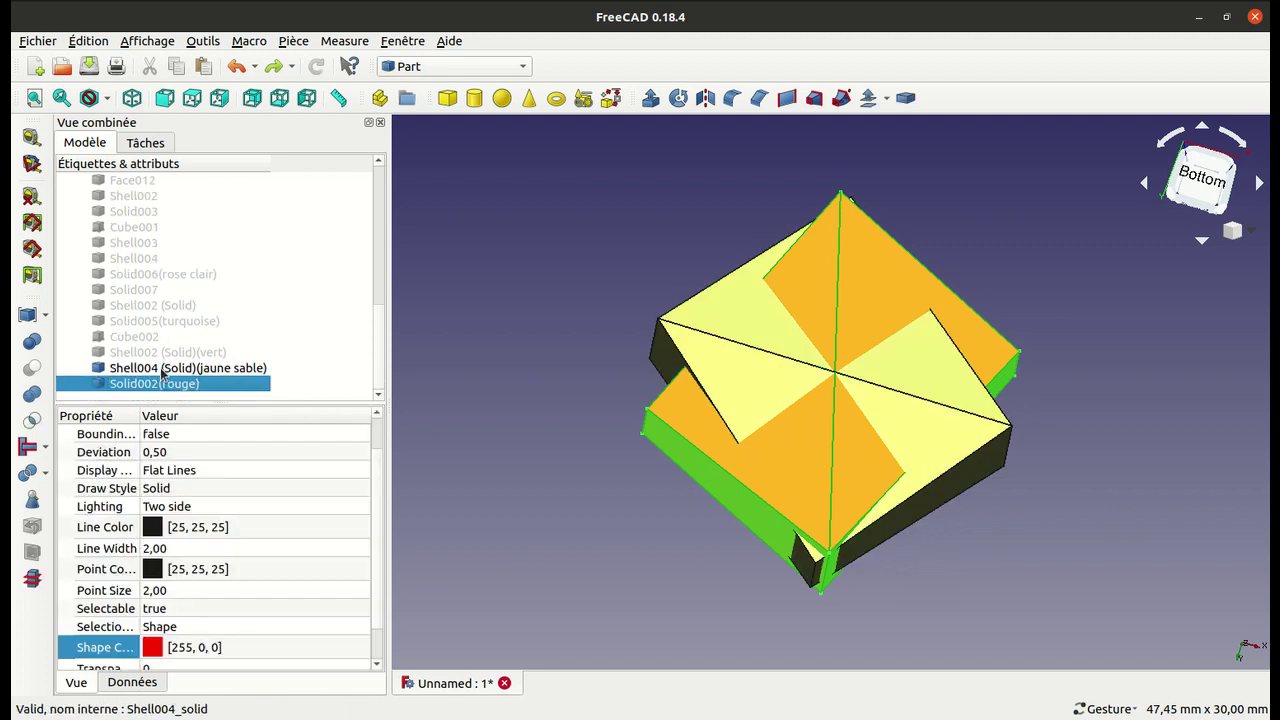
{"action": "left_click", "coordinate": [162, 368], "text": "ctrl"}
{"action": "left_click", "coordinate": [31, 369]}
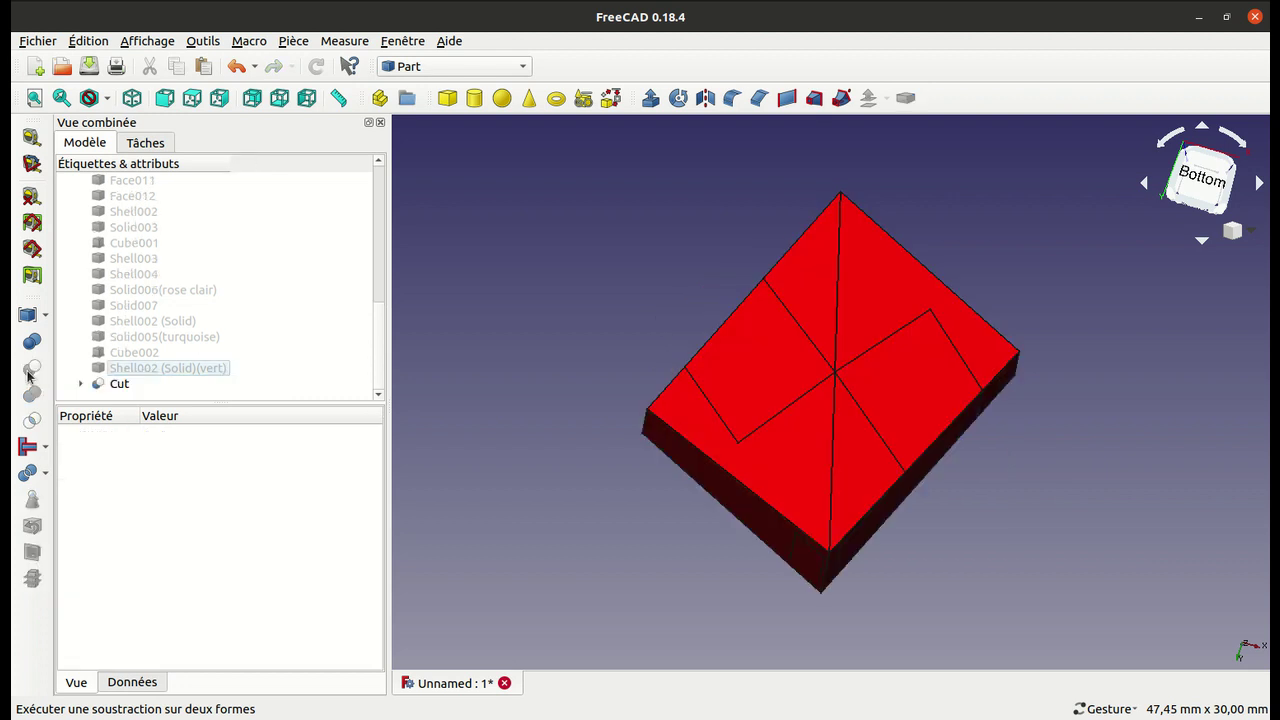
{"action": "mouse_move", "coordinate": [540, 314]}
{"action": "left_mouse_down"}
{"action": "mouse_move", "coordinate": [671, 308]}
{"action": "mouse_move", "coordinate": [1221, 424]}
{"action": "mouse_move", "coordinate": [909, 363]}
{"action": "mouse_move", "coordinate": [657, 333]}
{"action": "mouse_move", "coordinate": [523, 354]}
{"action": "mouse_move", "coordinate": [566, 483]}
{"action": "mouse_move", "coordinate": [694, 474]}
{"action": "mouse_move", "coordinate": [854, 489]}
{"action": "mouse_move", "coordinate": [934, 466]}
{"action": "mouse_move", "coordinate": [886, 477]}
{"action": "mouse_move", "coordinate": [594, 400]}
{"action": "mouse_move", "coordinate": [497, 397]}
{"action": "left_mouse_up"}
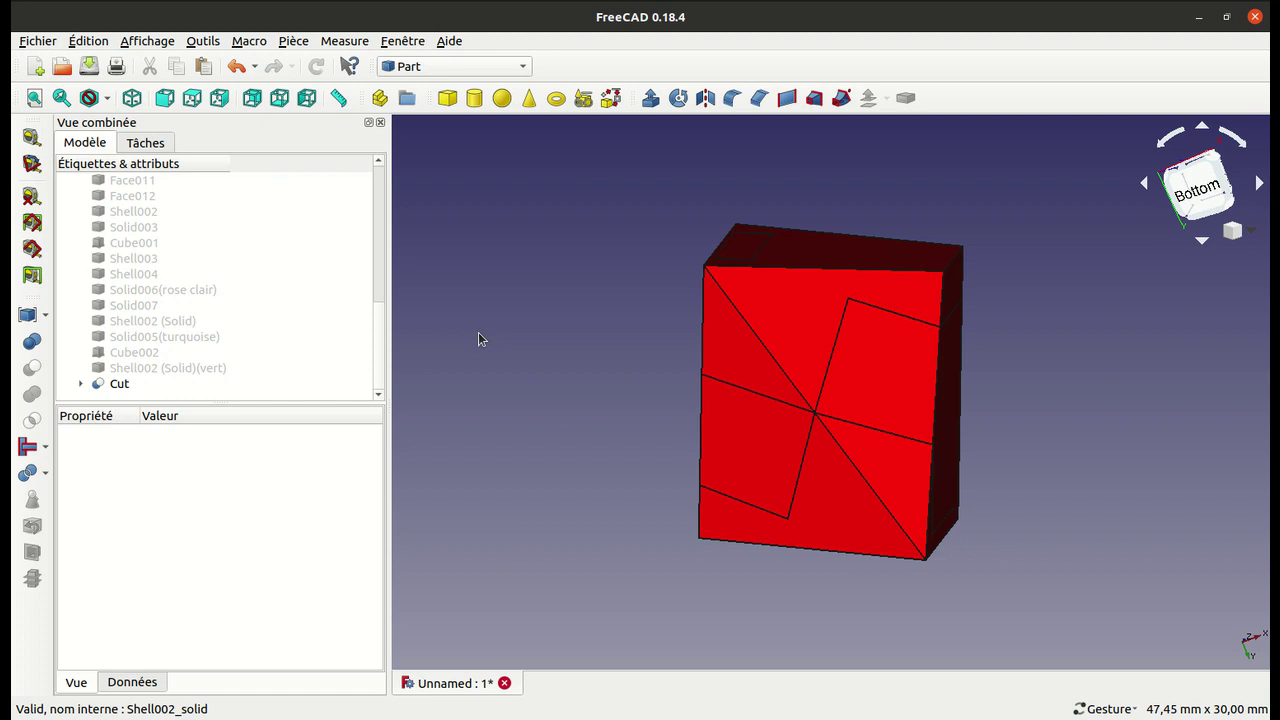
{"action": "mouse_move", "coordinate": [478, 332]}
{"action": "left_mouse_down"}
{"action": "mouse_move", "coordinate": [686, 380]}
{"action": "mouse_move", "coordinate": [932, 461]}
{"action": "mouse_move", "coordinate": [686, 400]}
{"action": "mouse_move", "coordinate": [528, 411]}
{"action": "mouse_move", "coordinate": [551, 545]}
{"action": "left_mouse_up"}
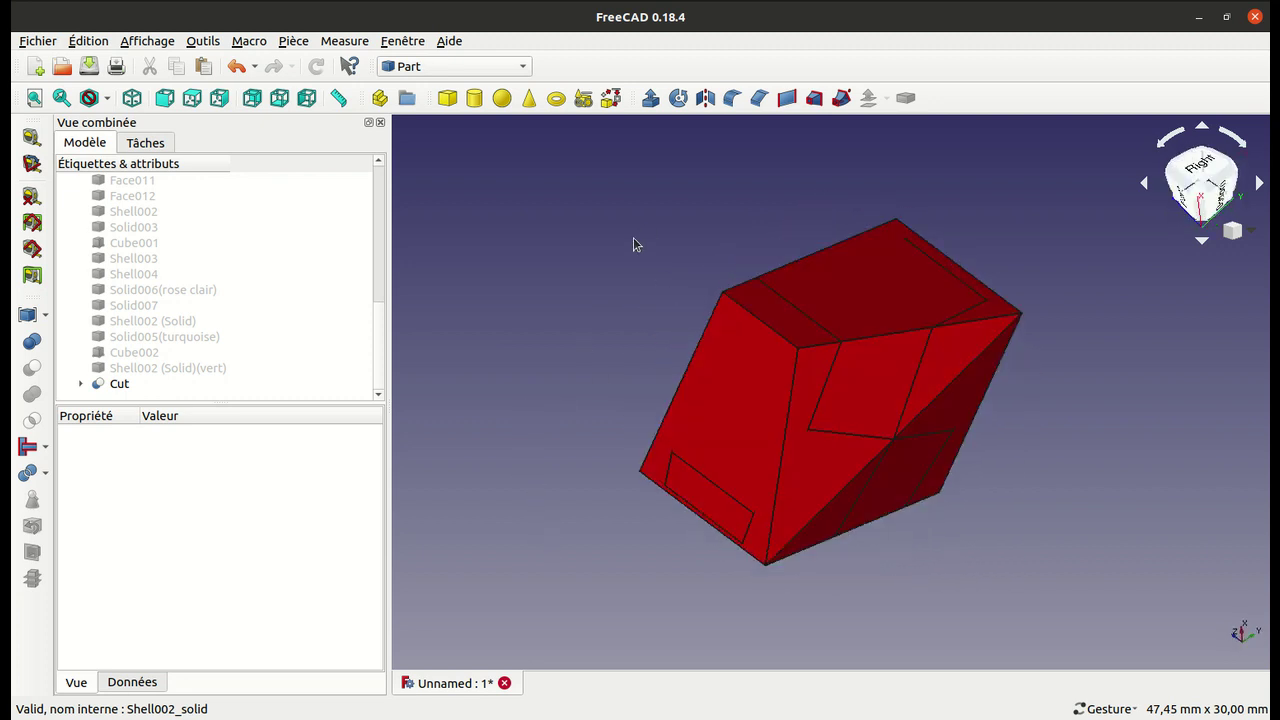
{"action": "mouse_move", "coordinate": [631, 243]}
{"action": "left_mouse_down"}
{"action": "mouse_move", "coordinate": [611, 357]}
{"action": "mouse_move", "coordinate": [666, 400]}
{"action": "mouse_move", "coordinate": [723, 414]}
{"action": "left_mouse_up"}
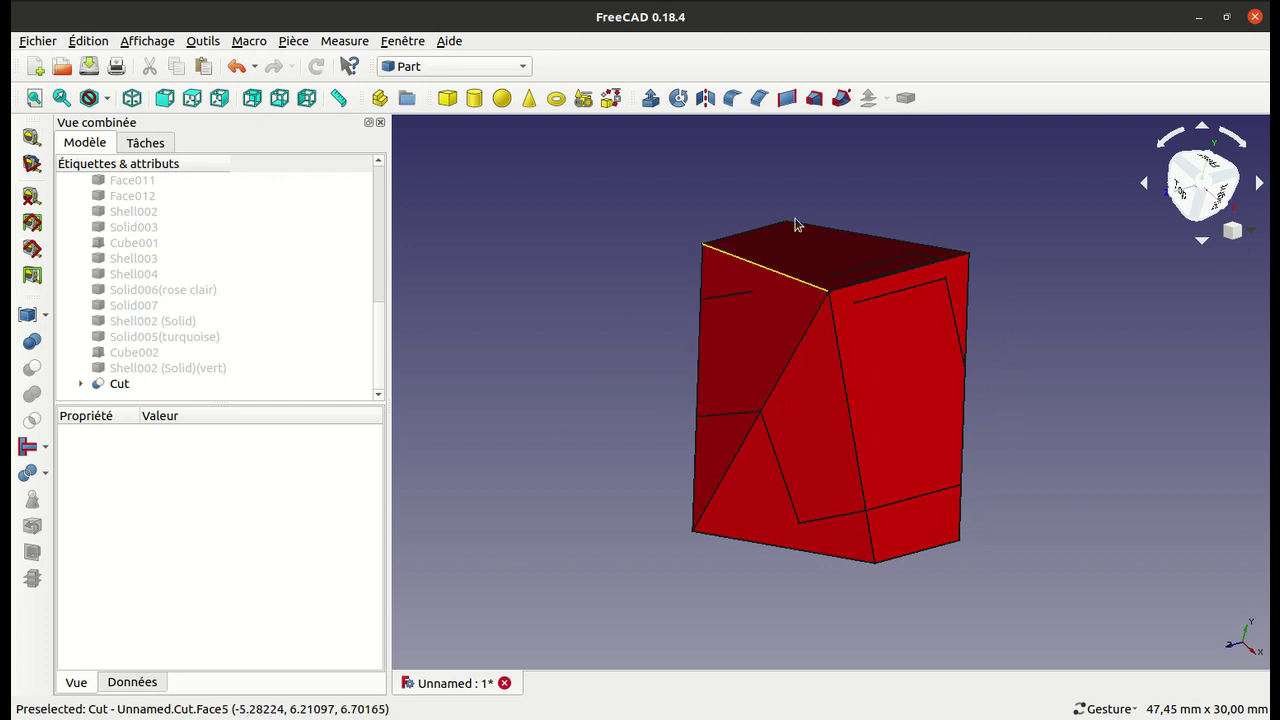
{"action": "mouse_move", "coordinate": [871, 191]}
{"action": "left_mouse_down"}
{"action": "mouse_move", "coordinate": [809, 286]}
{"action": "mouse_move", "coordinate": [826, 317]}
{"action": "left_mouse_up"}
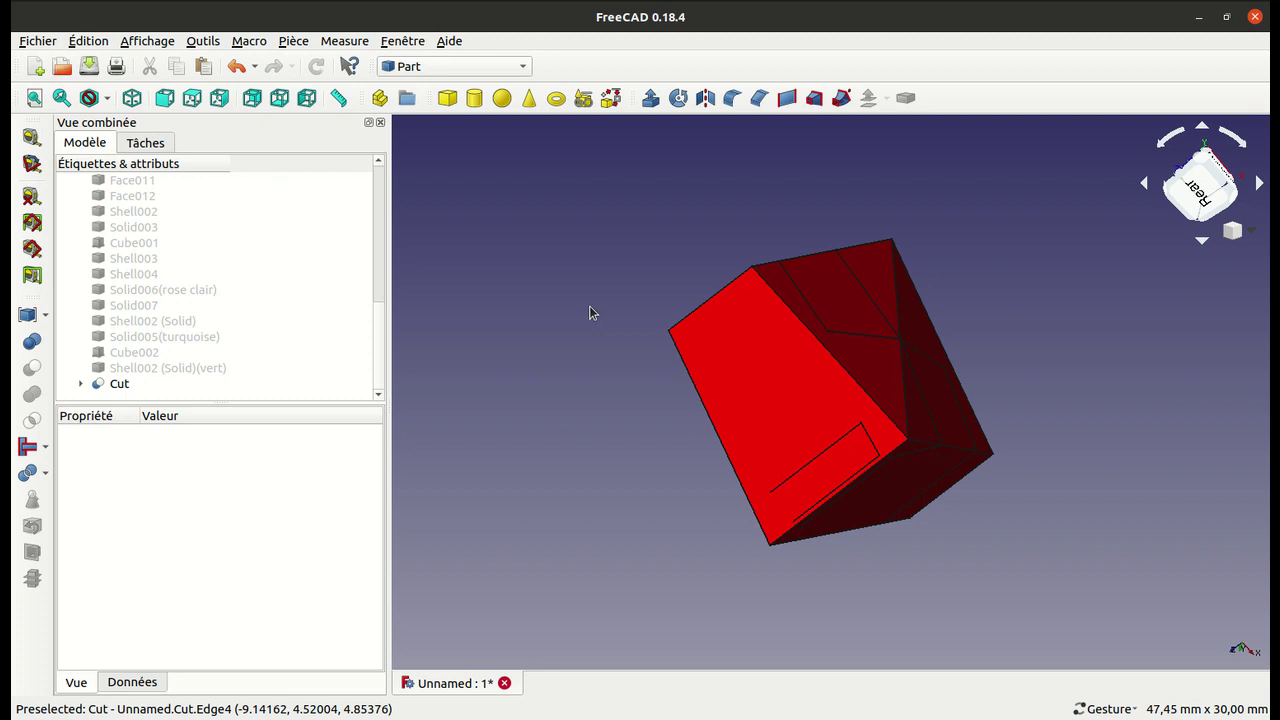
{"action": "key", "text": "0"}
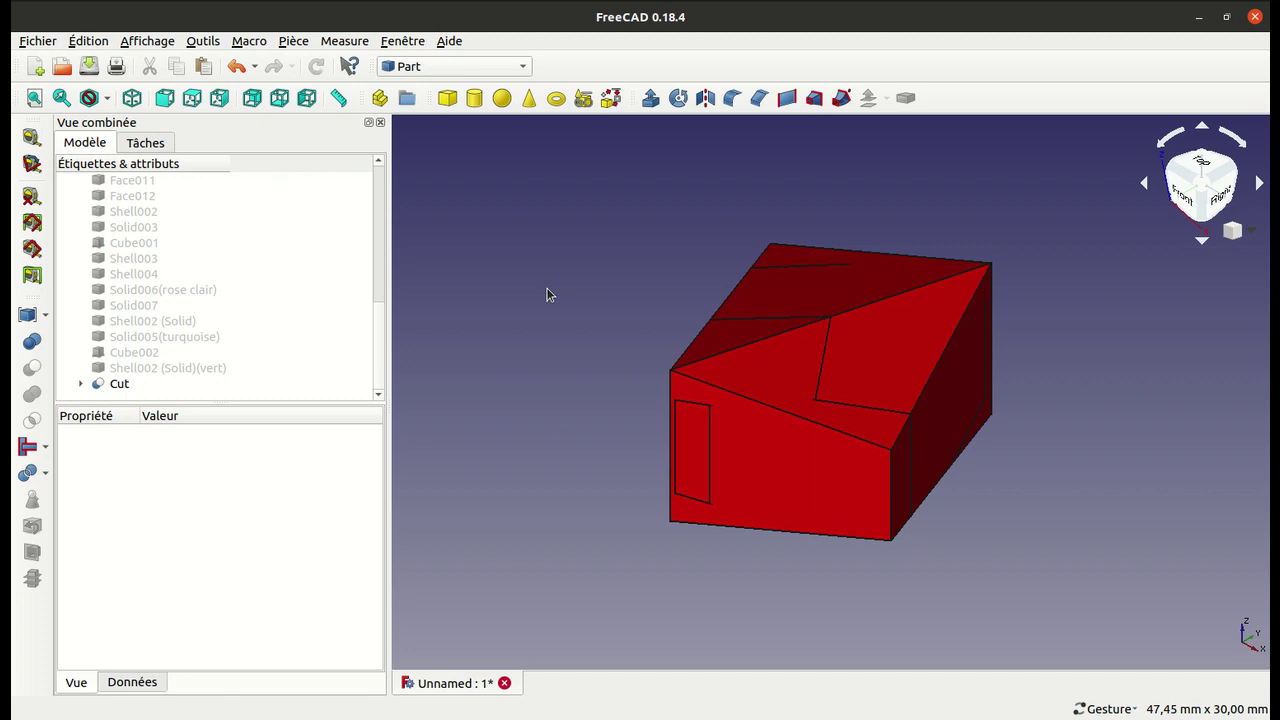
{"action": "mouse_move", "coordinate": [547, 294]}
{"action": "left_mouse_down"}
{"action": "mouse_move", "coordinate": [663, 386]}
{"action": "mouse_move", "coordinate": [909, 434]}
{"action": "mouse_move", "coordinate": [917, 469]}
{"action": "mouse_move", "coordinate": [795, 517]}
{"action": "left_mouse_up"}
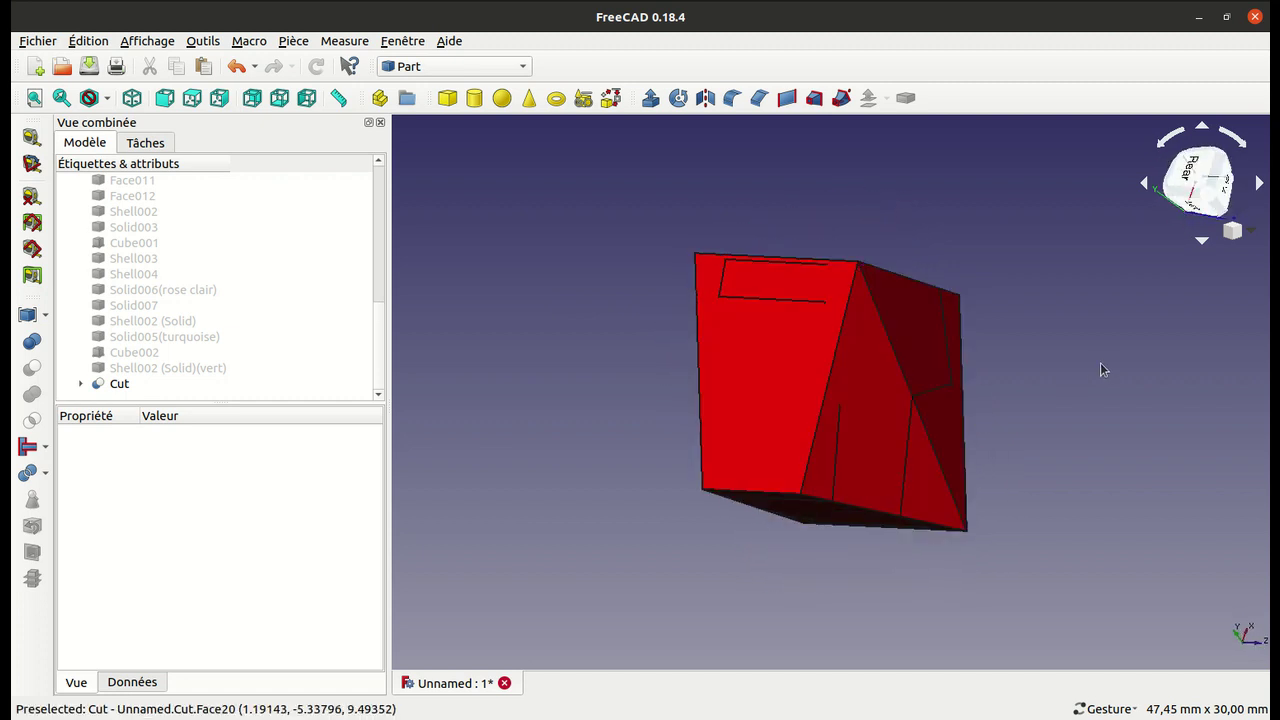
{"action": "mouse_move", "coordinate": [1066, 344]}
{"action": "left_mouse_down"}
{"action": "mouse_move", "coordinate": [953, 330]}
{"action": "mouse_move", "coordinate": [917, 427]}
{"action": "left_mouse_up"}
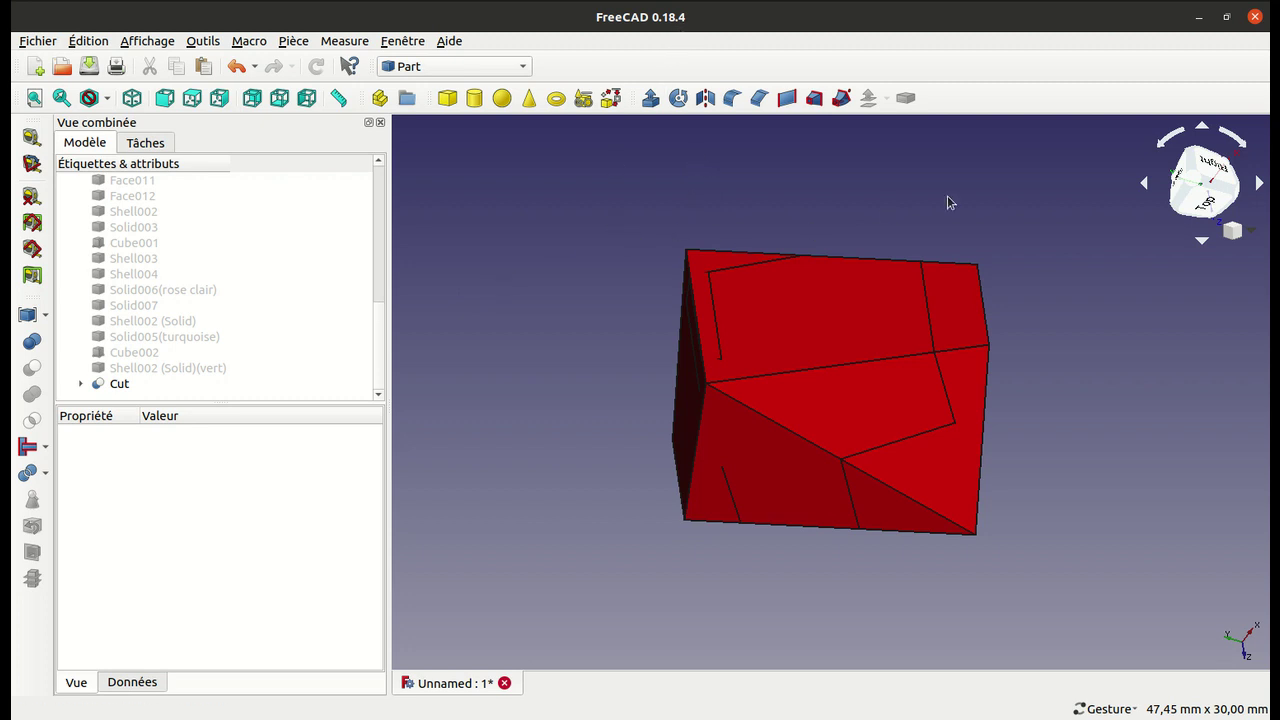
{"action": "mouse_move", "coordinate": [1005, 180]}
{"action": "left_mouse_down"}
{"action": "mouse_move", "coordinate": [868, 372]}
{"action": "mouse_move", "coordinate": [877, 406]}
{"action": "mouse_move", "coordinate": [740, 437]}
{"action": "mouse_move", "coordinate": [688, 433]}
{"action": "left_mouse_up"}
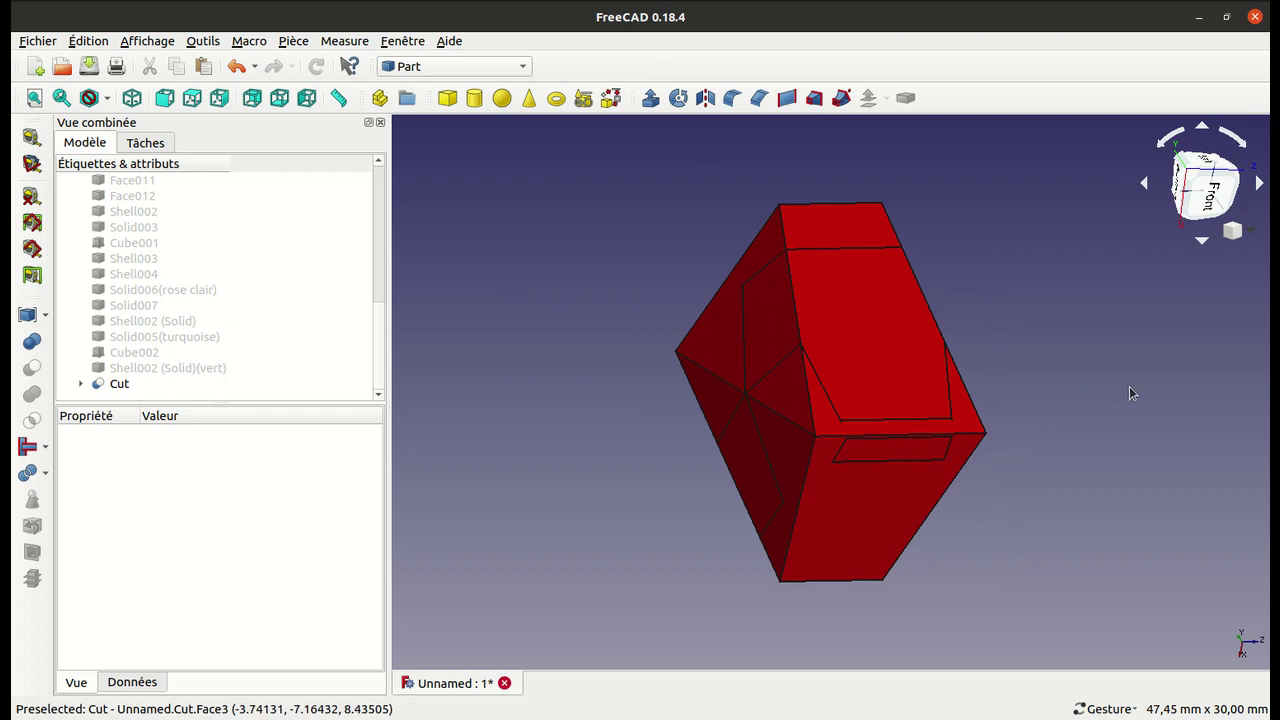
{"action": "mouse_move", "coordinate": [1131, 394]}
{"action": "left_mouse_down"}
{"action": "mouse_move", "coordinate": [992, 387]}
{"action": "mouse_move", "coordinate": [951, 406]}
{"action": "mouse_move", "coordinate": [922, 461]}
{"action": "mouse_move", "coordinate": [794, 431]}
{"action": "mouse_move", "coordinate": [726, 391]}
{"action": "left_mouse_up"}
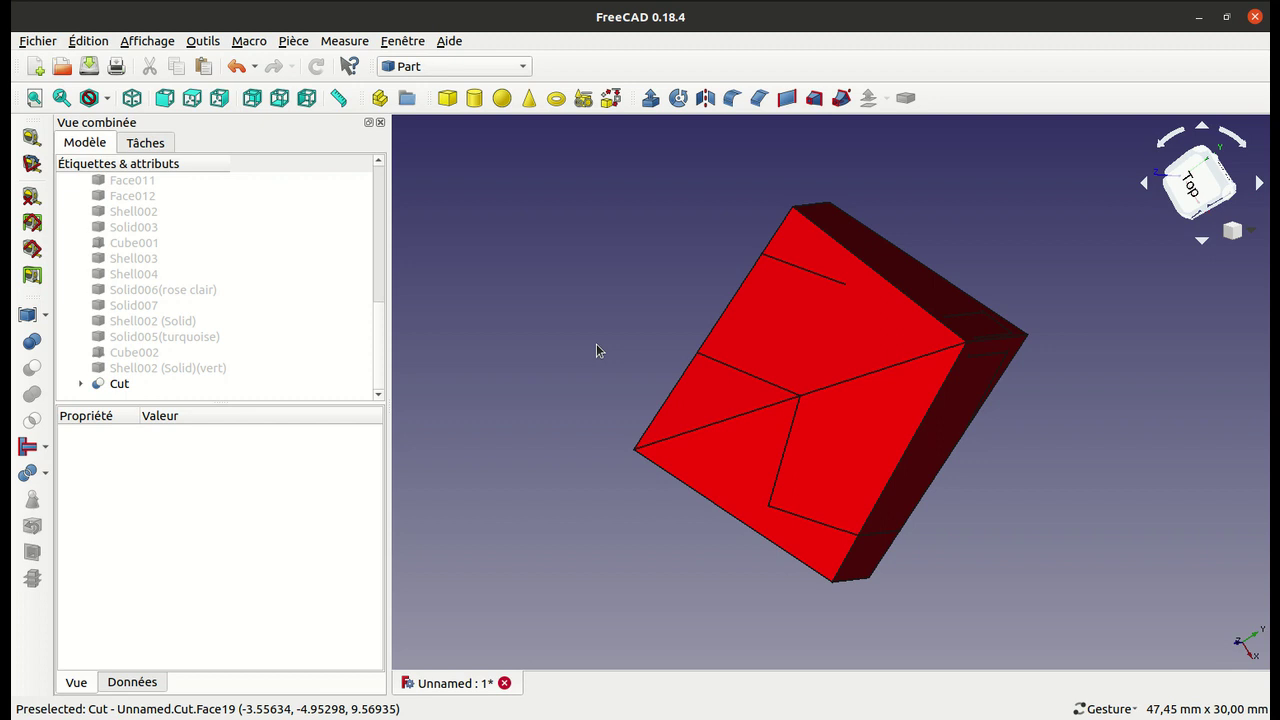
{"action": "mouse_move", "coordinate": [619, 293]}
{"action": "left_mouse_down"}
{"action": "mouse_move", "coordinate": [729, 413]}
{"action": "mouse_move", "coordinate": [869, 486]}
{"action": "mouse_move", "coordinate": [1147, 377]}
{"action": "mouse_move", "coordinate": [1034, 380]}
{"action": "mouse_move", "coordinate": [809, 503]}
{"action": "left_mouse_up"}
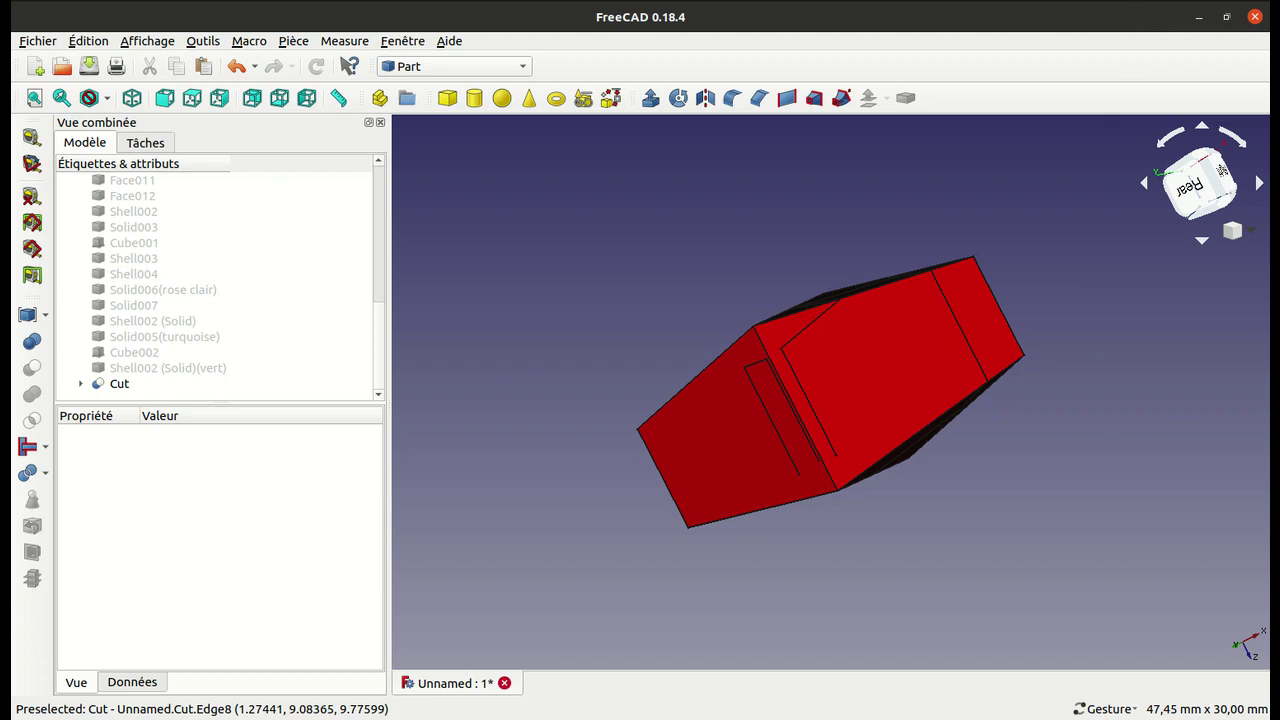
{"action": "left_click", "coordinate": [1129, 1]}
{"action": "left_click", "coordinate": [1117, 88]}
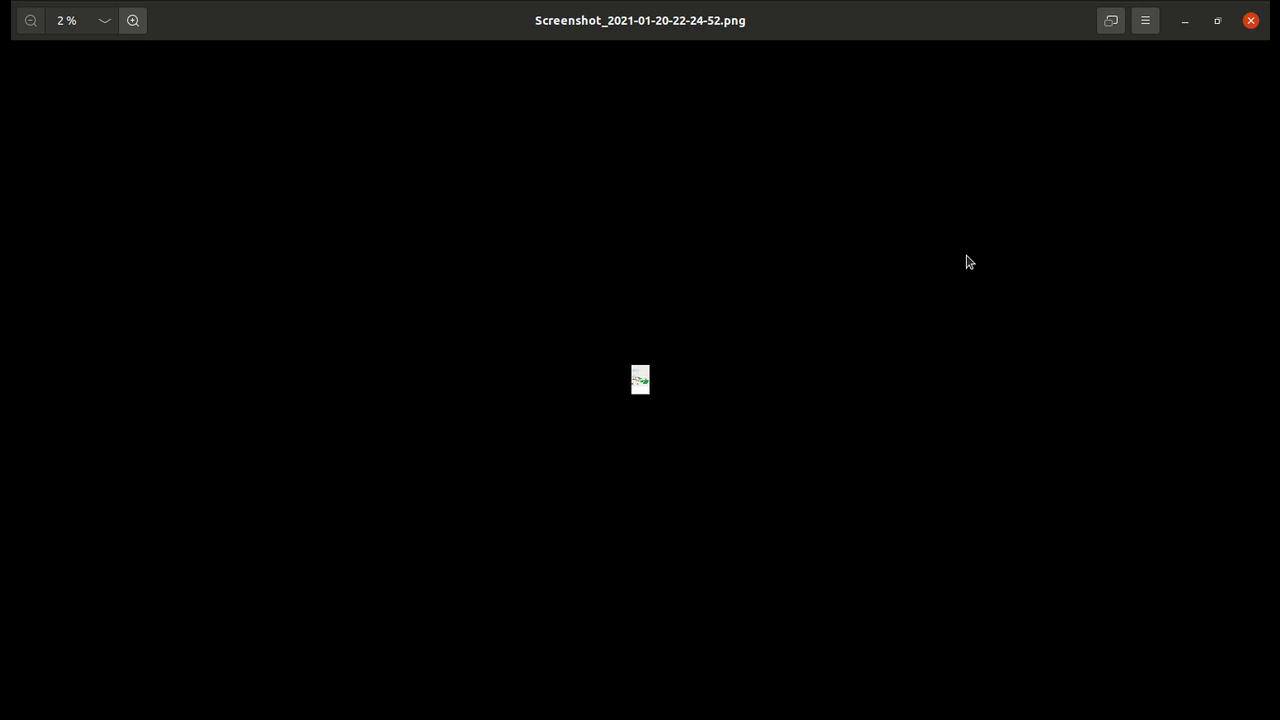
{"action": "scroll", "coordinate": [967, 262], "scroll_direction": "up", "scroll_amount": 2}
{"action": "scroll", "coordinate": [967, 262], "scroll_direction": "up", "scroll_amount": 3}
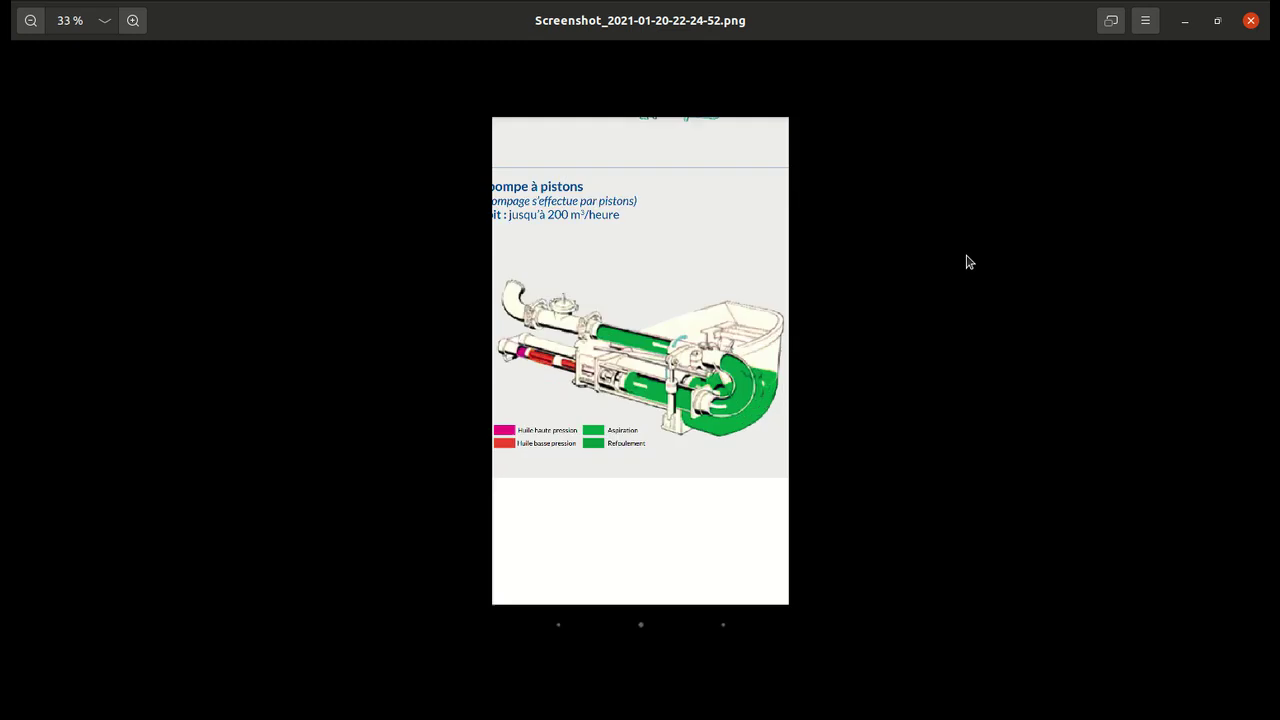
{"action": "scroll", "coordinate": [967, 262], "scroll_direction": "up", "scroll_amount": 3}
{"action": "scroll", "coordinate": [967, 262], "scroll_direction": "up", "scroll_amount": 1}
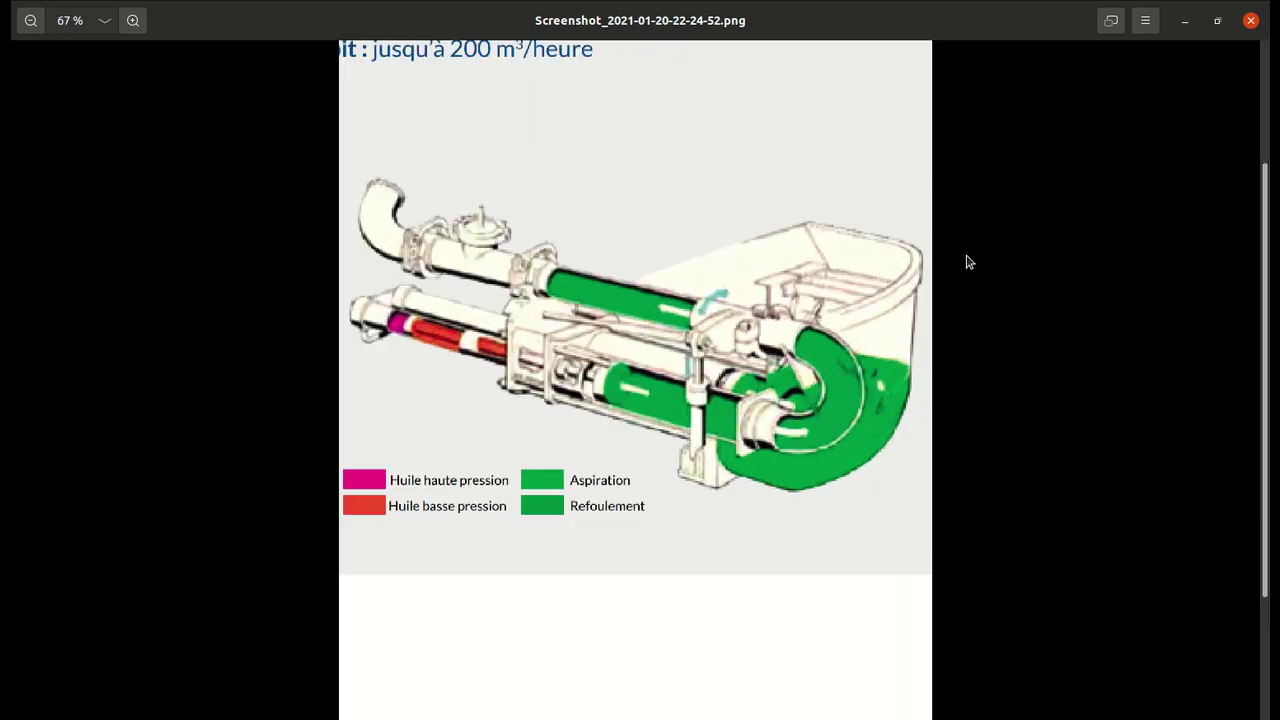
{"action": "scroll", "coordinate": [967, 262], "scroll_direction": "up", "scroll_amount": 1}
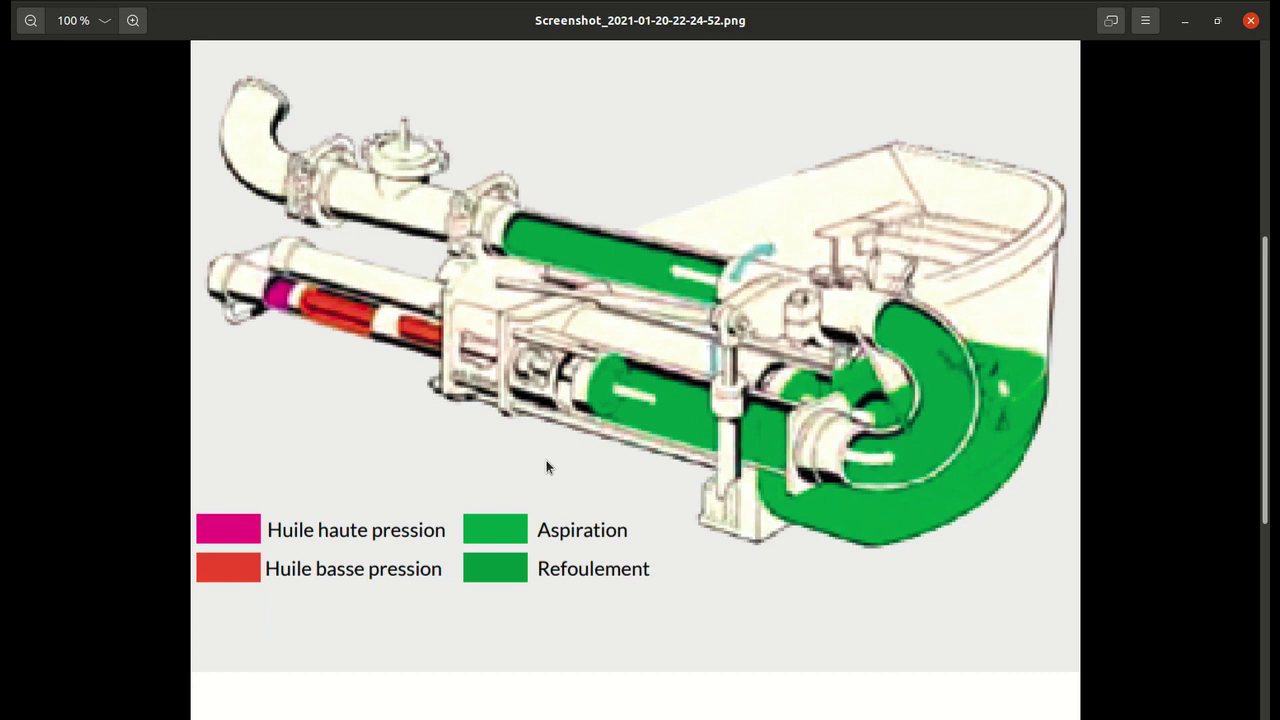
{"action": "key", "text": "Left"}
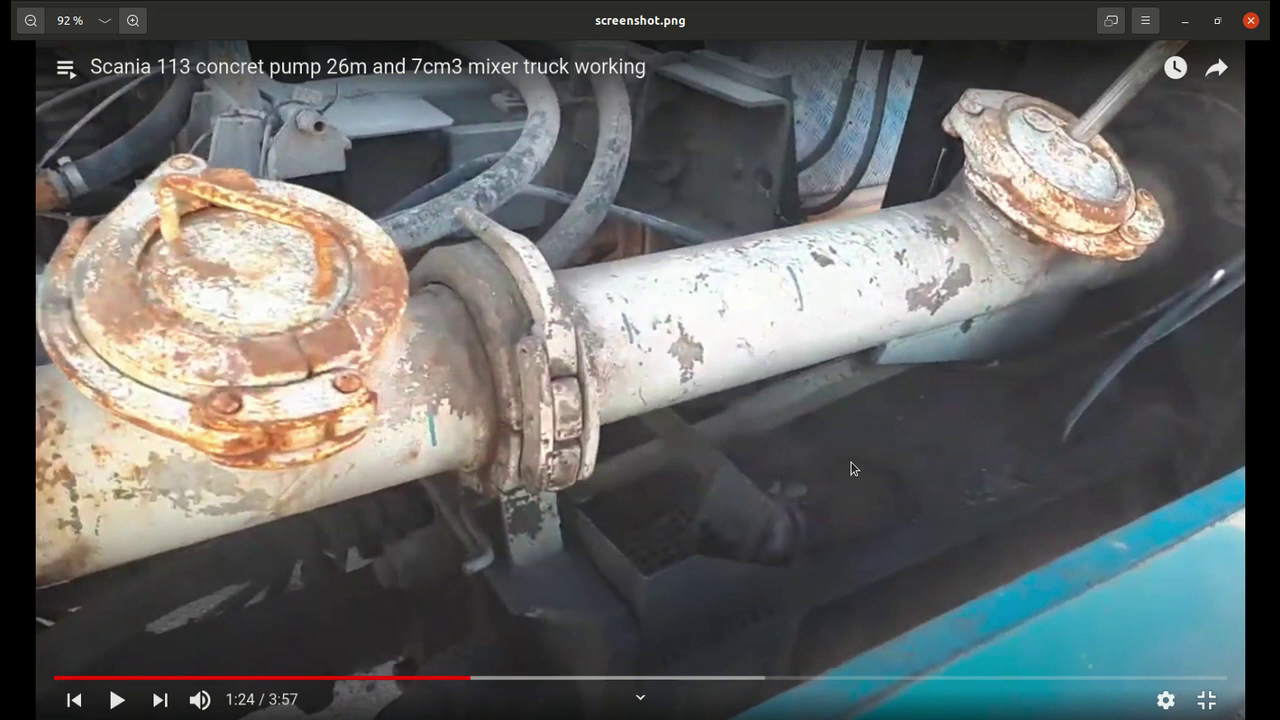
{"action": "key", "text": "Right"}
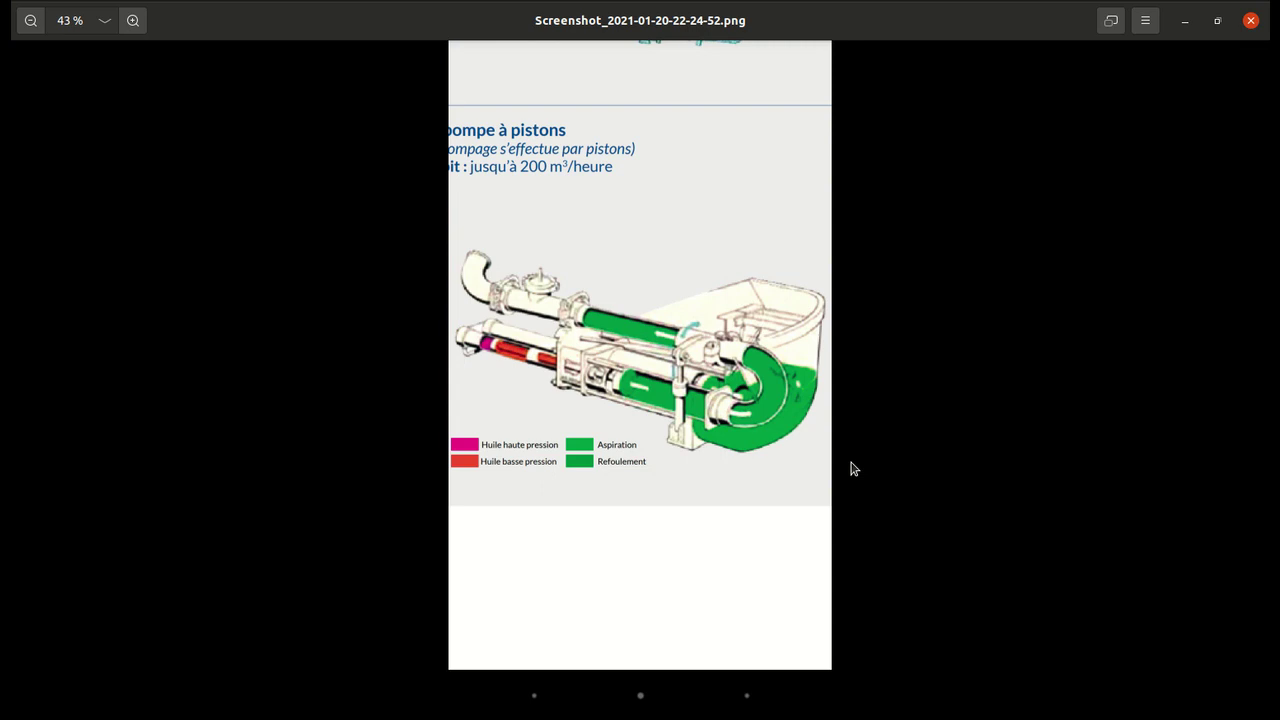
Step: Advance to the Steyr Betonmischer Nr.33 01.jpg truck photo and zoom it to 133%
{"action": "key", "text": "Right"}
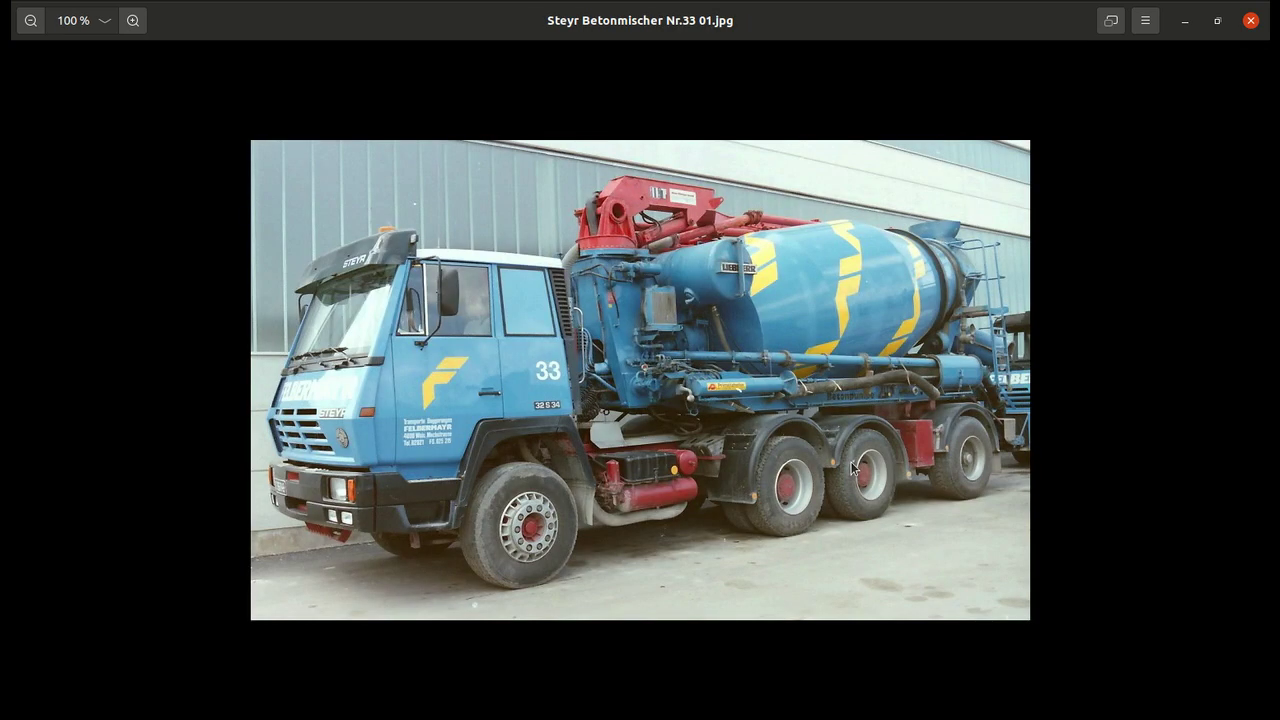
{"action": "scroll", "coordinate": [852, 468], "scroll_direction": "up", "scroll_amount": 1}
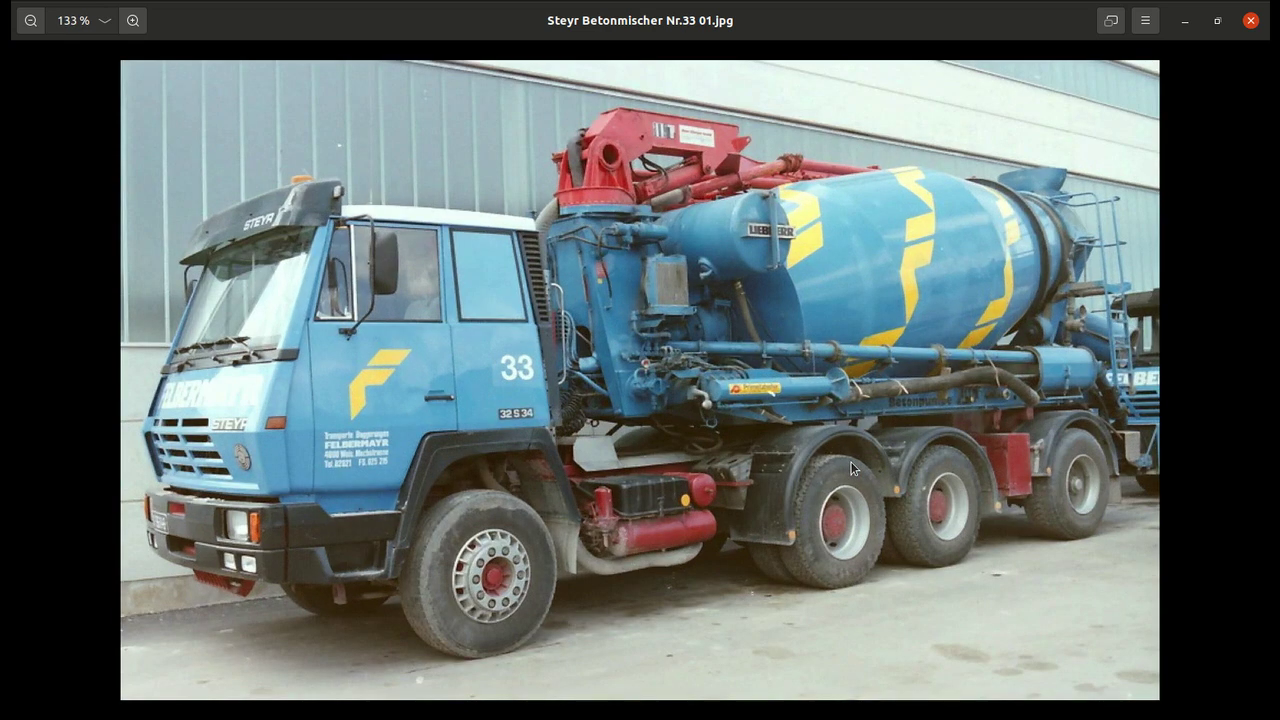